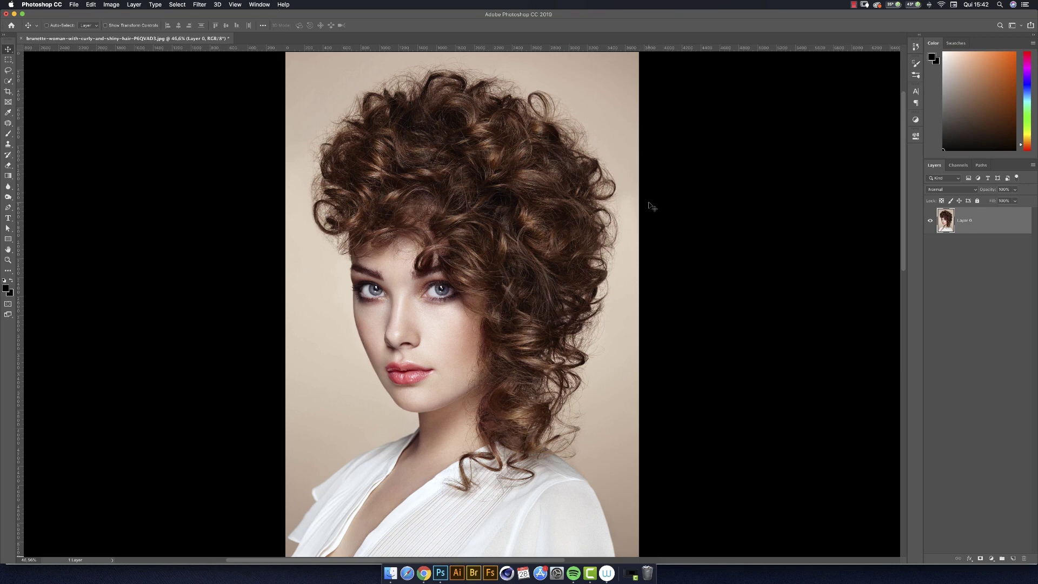
Start a Pen path at the forehead beside the outer eyebrow and trace it around the lashes and along the cheek
{"action": "key", "text": "p"}
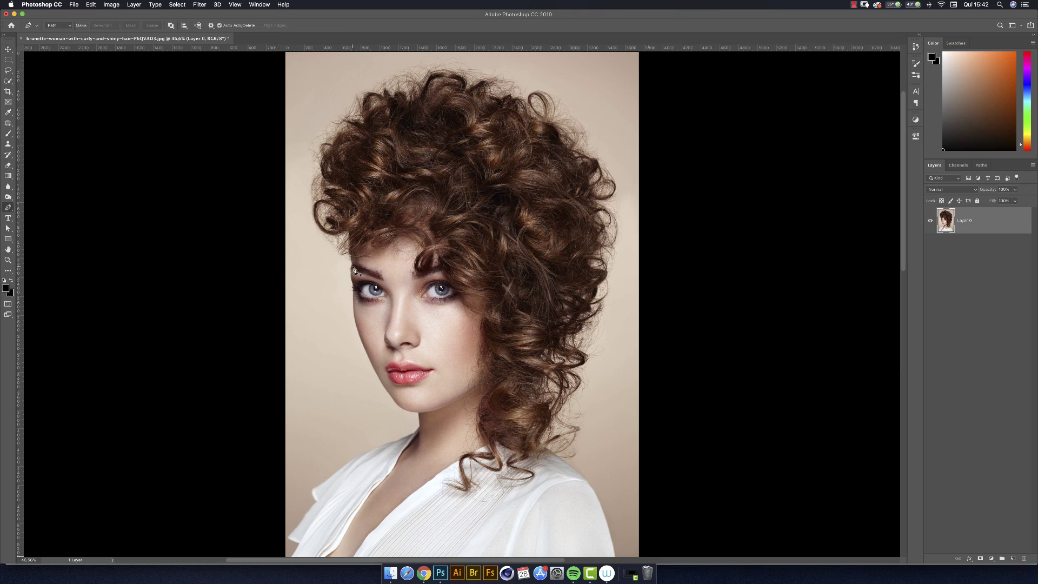
{"action": "key", "text": "super+1"}
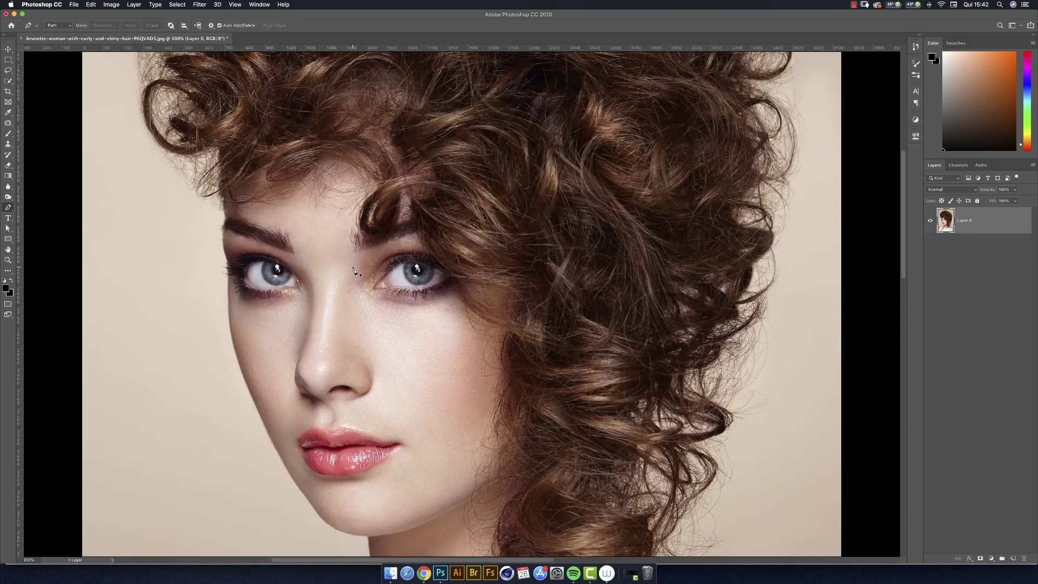
{"action": "left_click_drag", "start_coordinate": [290, 458], "coordinate": [454, 189]}
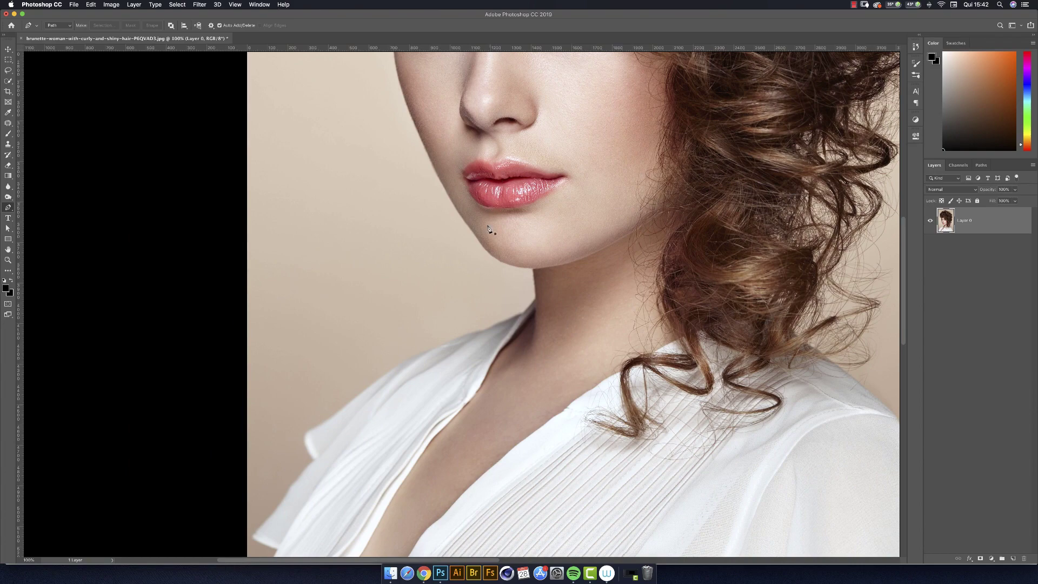
{"action": "left_click_drag", "start_coordinate": [479, 233], "coordinate": [455, 378]}
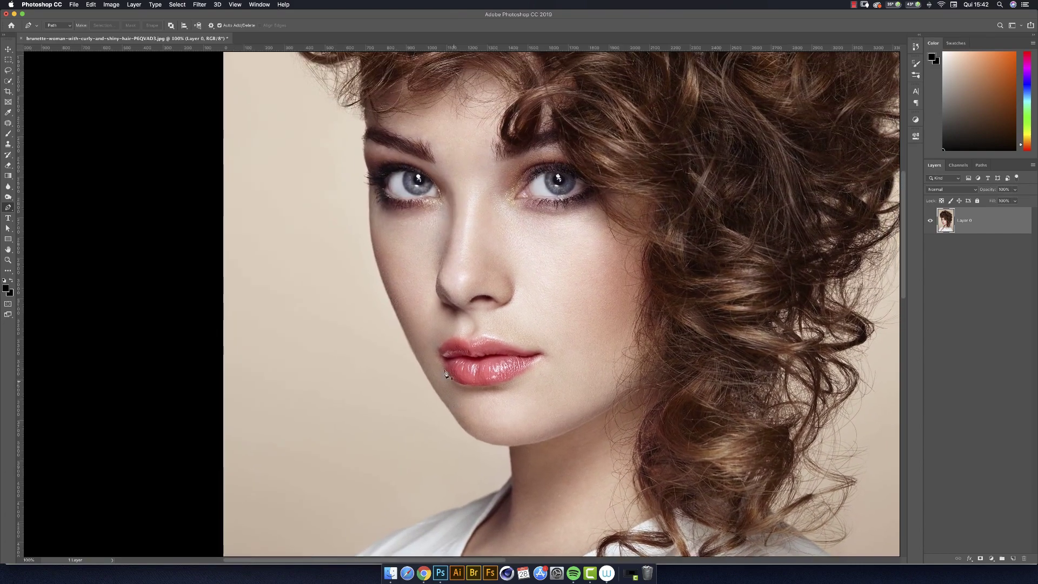
{"action": "left_click_drag", "start_coordinate": [384, 157], "coordinate": [384, 196]}
{"action": "key", "text": "super+plus"}
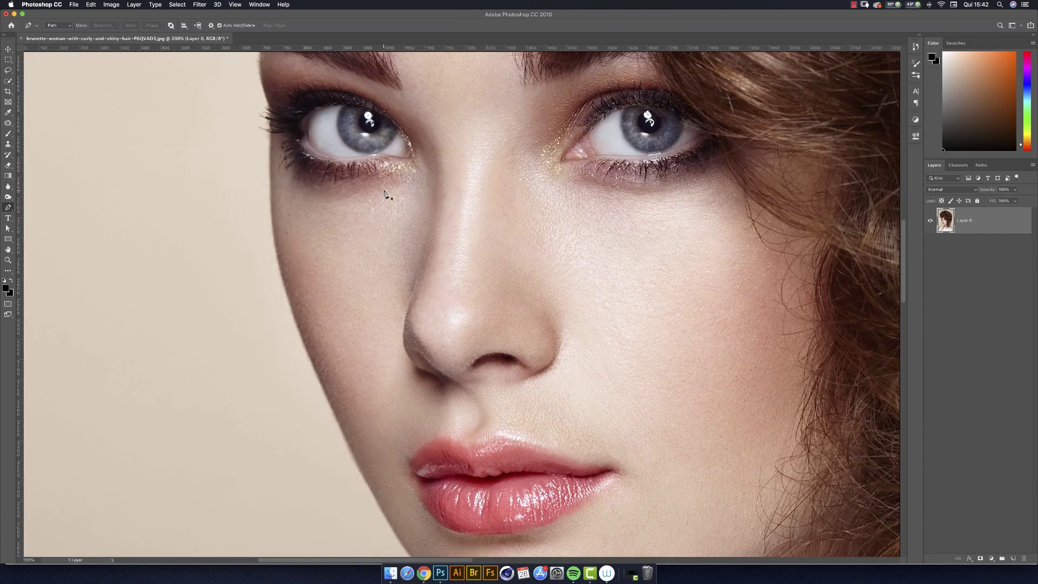
{"action": "left_click_drag", "start_coordinate": [326, 282], "coordinate": [344, 361]}
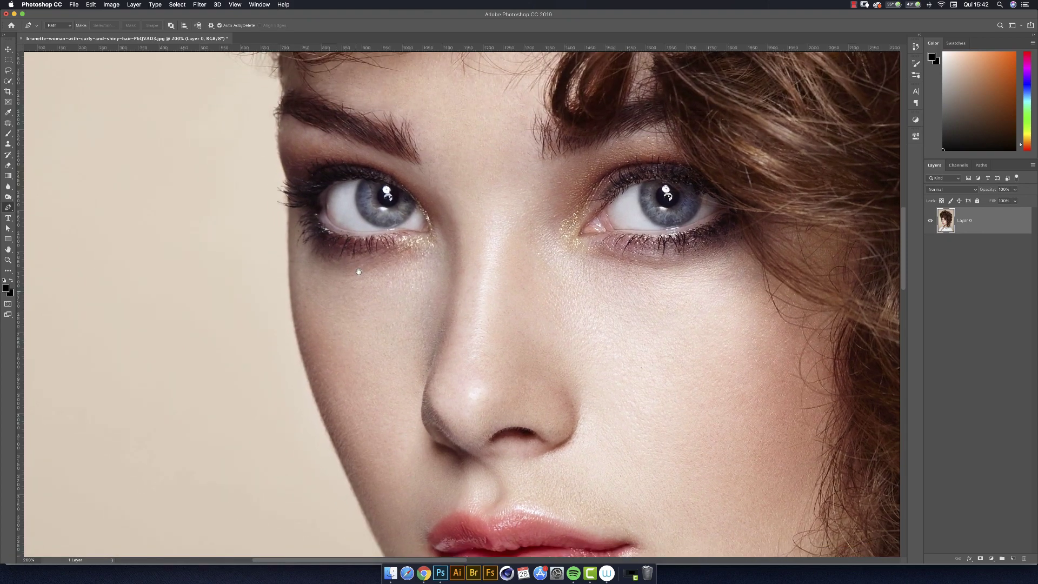
{"action": "left_click_drag", "start_coordinate": [359, 274], "coordinate": [373, 317]}
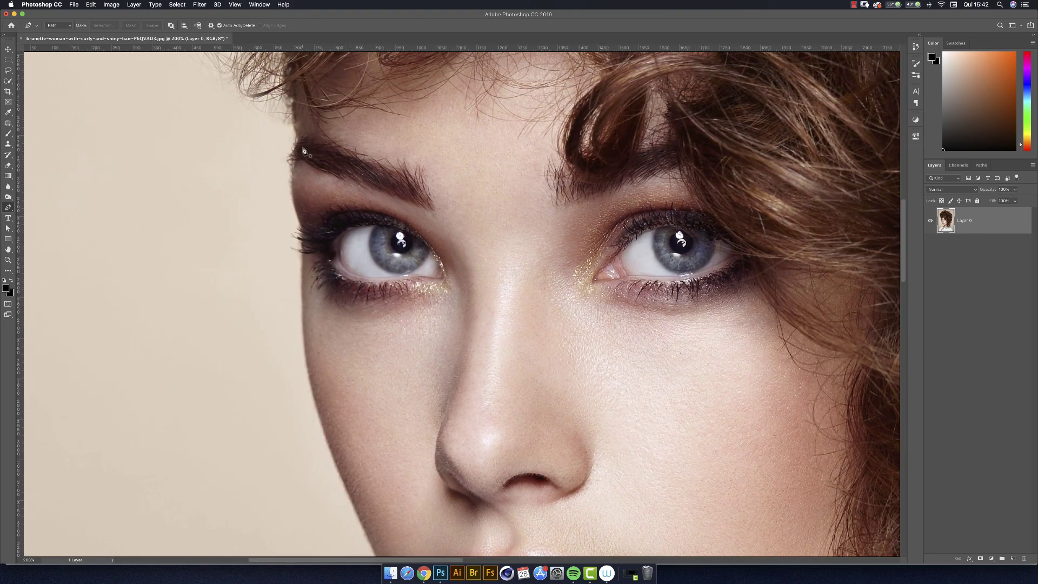
{"action": "left_click", "coordinate": [295, 121]}
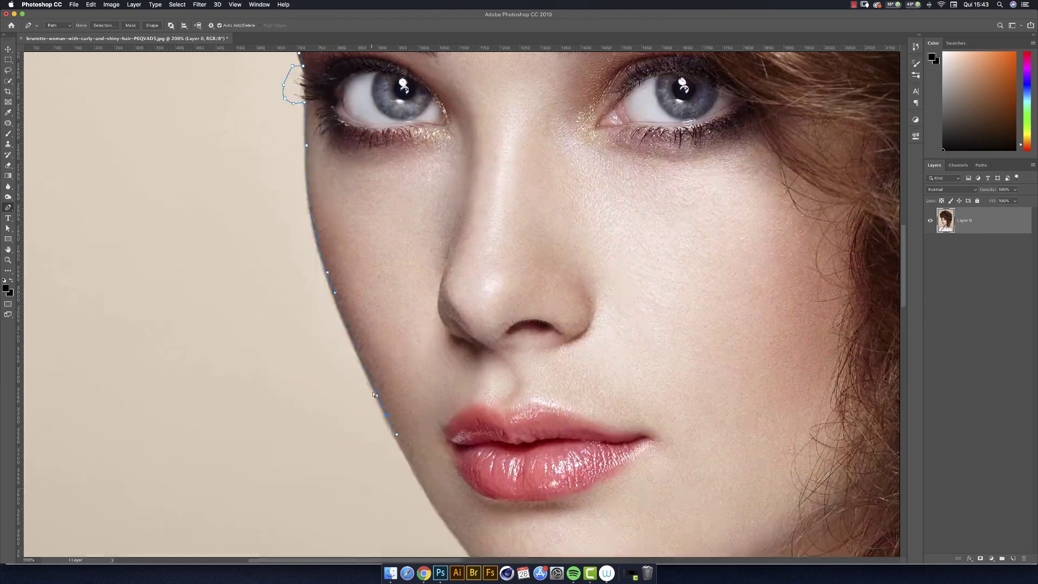
Continue the path precisely around the blouse and shoulders, then loosely around the curly hair, and close the outline
{"action": "key", "text": "super+z"}
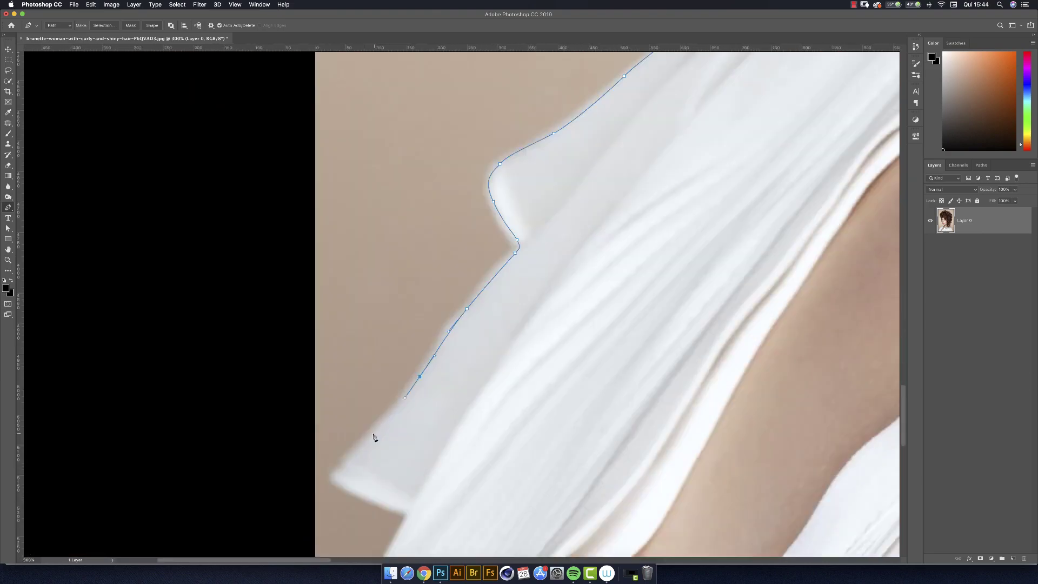
{"action": "left_click_drag", "start_coordinate": [662, 314], "coordinate": [651, 286]}
{"action": "left_click_drag", "start_coordinate": [592, 176], "coordinate": [573, 149]}
{"action": "scroll", "coordinate": [558, 270], "scroll_direction": "down", "scroll_amount": 3}
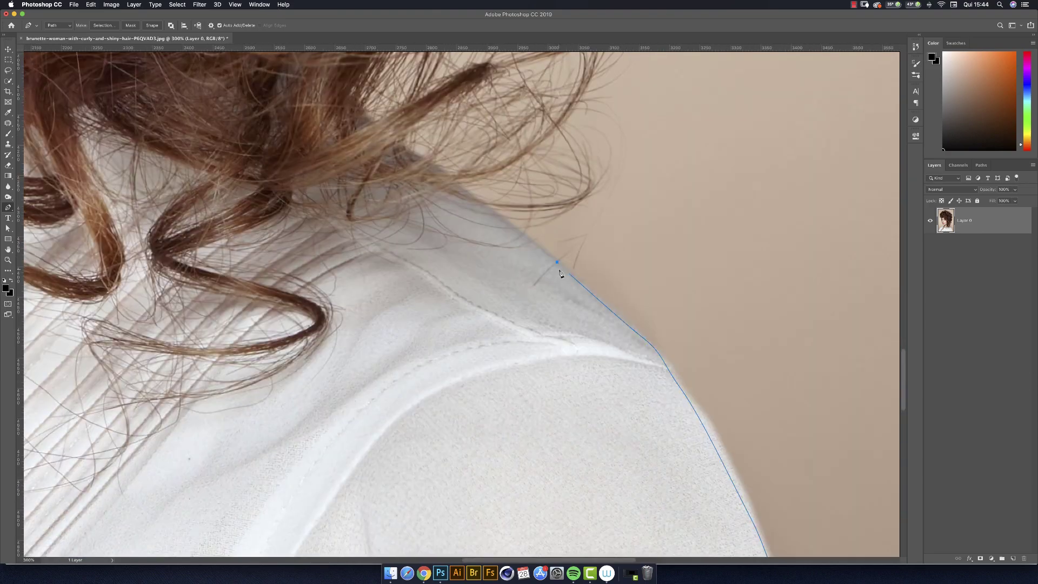
{"action": "left_click_drag", "start_coordinate": [557, 433], "coordinate": [573, 424]}
{"action": "key", "text": "super+z"}
{"action": "key", "text": "super+0"}
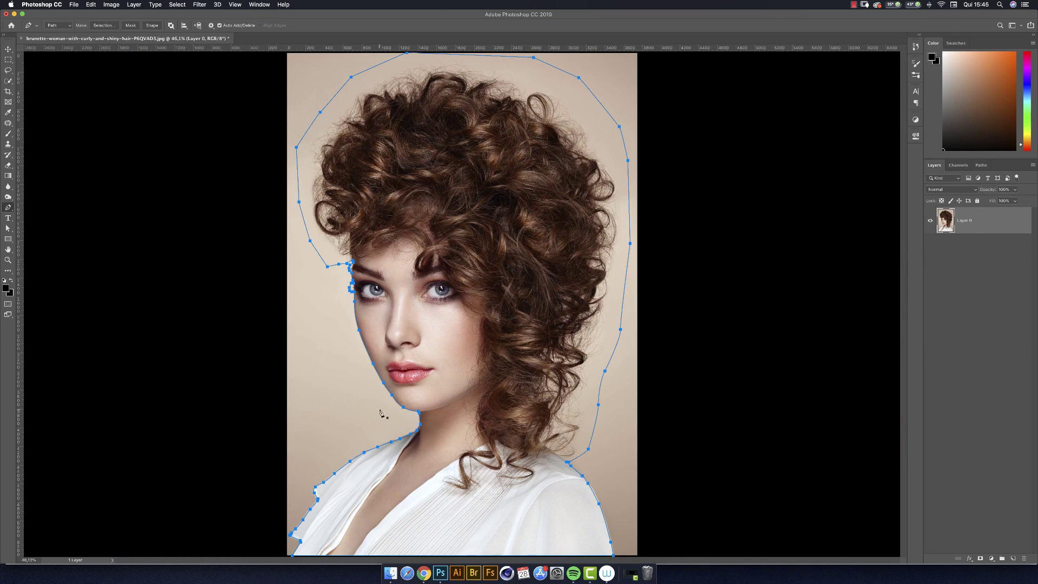
Try adjusting an anchor point of the path on the blouse's shoulder edge, and undo the adjustment
{"action": "key", "text": "super+plus"}
{"action": "key", "text": "super+plus"}
{"action": "key", "text": "super+plus"}
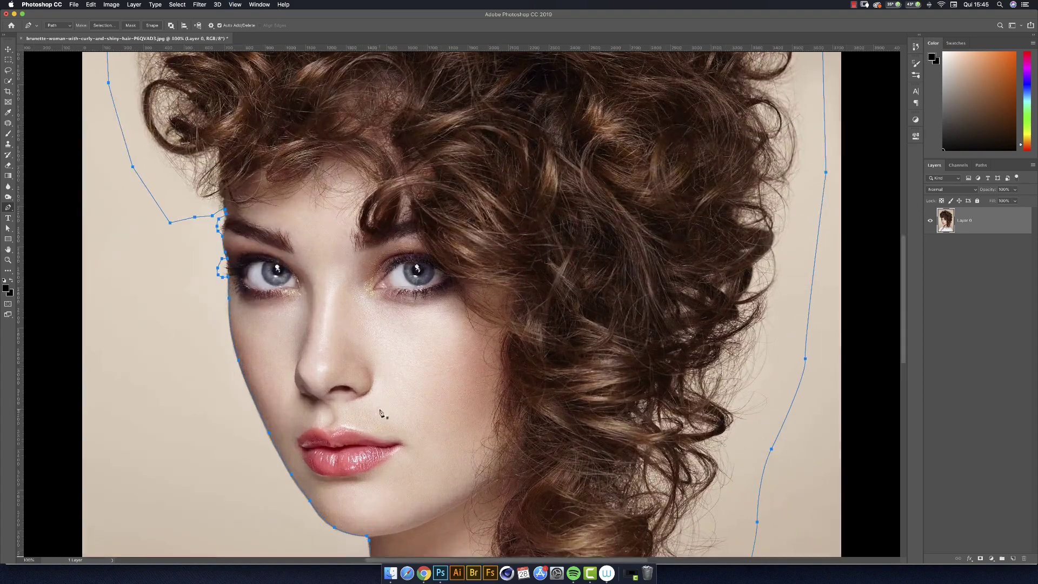
{"action": "scroll", "coordinate": [382, 413], "scroll_direction": "down", "scroll_amount": 10}
{"action": "scroll", "coordinate": [382, 413], "scroll_direction": "left", "scroll_amount": 5}
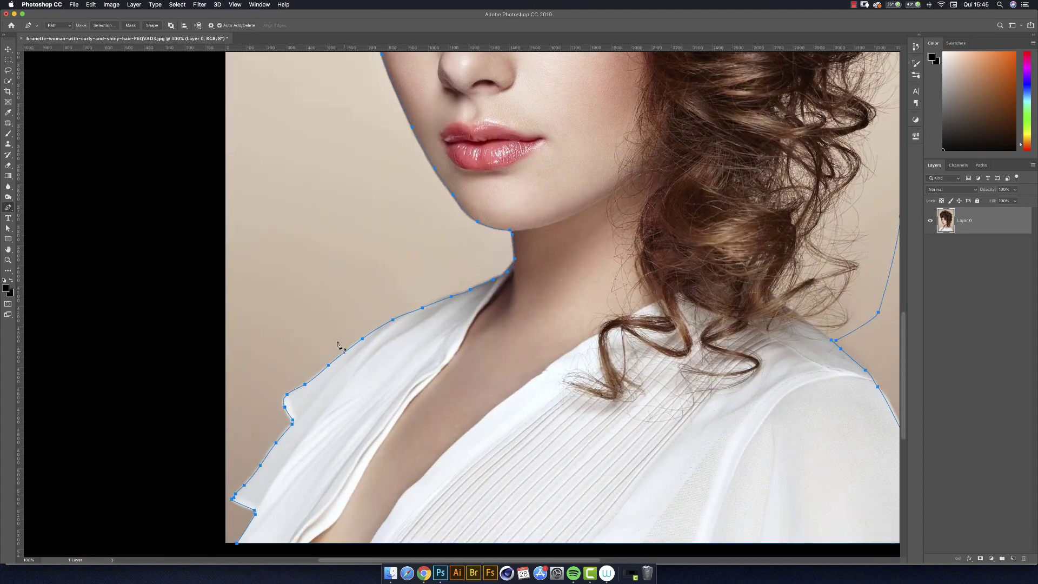
{"action": "key", "text": "super+plus"}
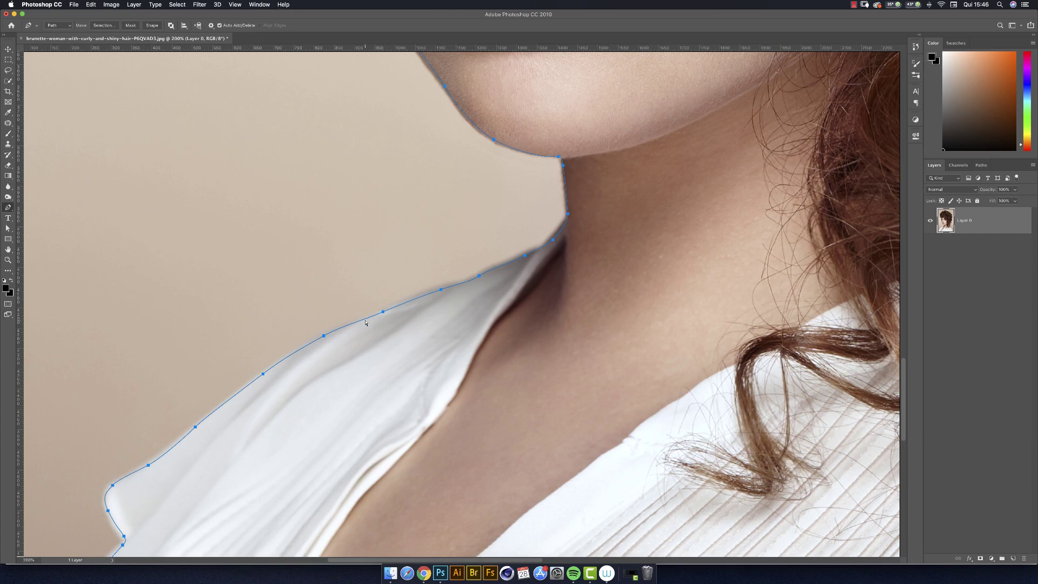
{"action": "key", "text": "super+plus"}
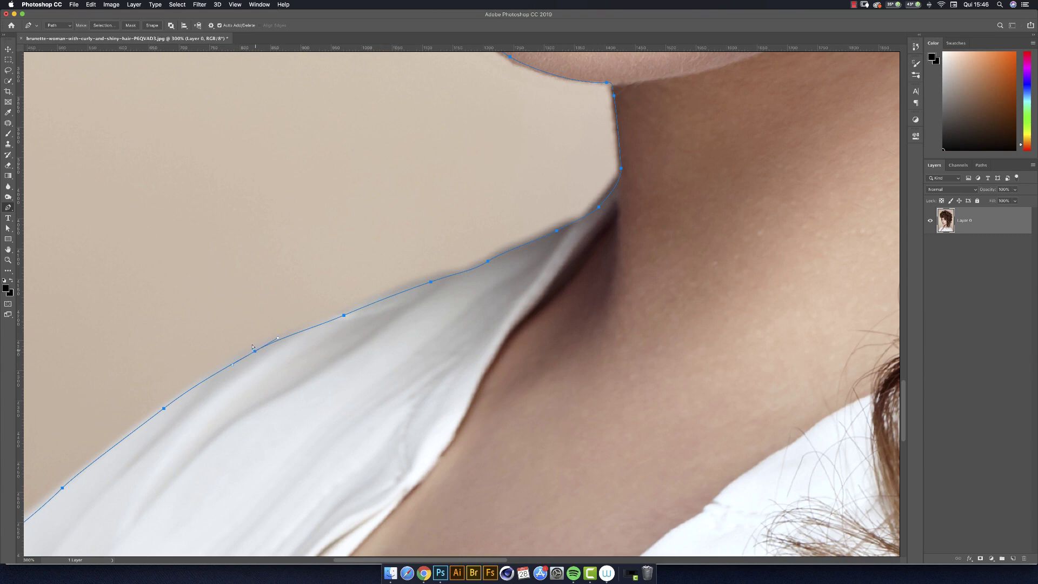
{"action": "left_click_drag", "start_coordinate": [256, 353], "coordinate": [250, 343]}
{"action": "key", "text": "super+z"}
{"action": "key", "text": "super+0"}
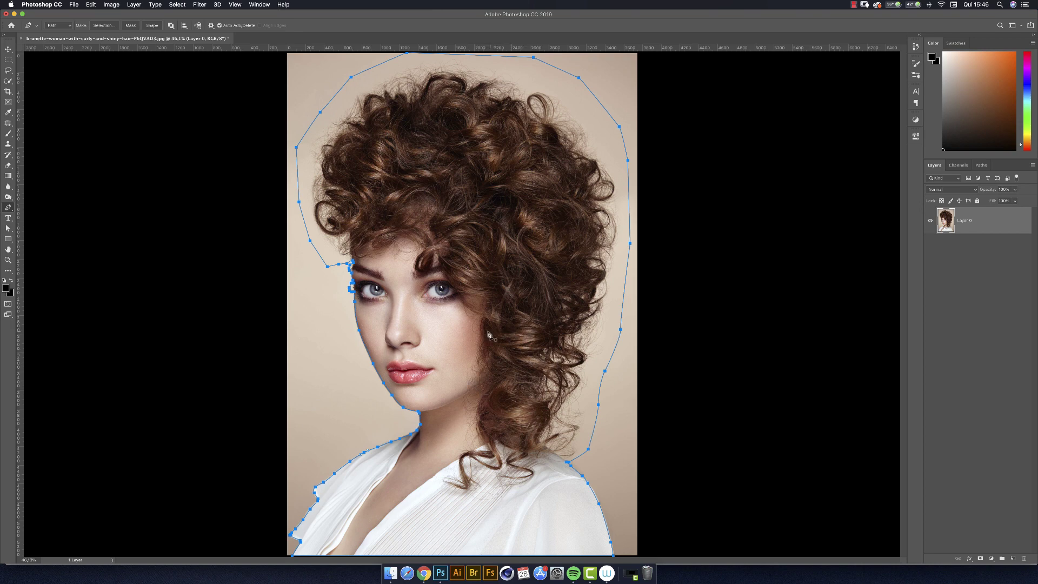
Convert the closed path into a new anti-aliased, slightly feathered selection and add it as a layer mask on the portrait layer
{"action": "right_click", "coordinate": [486, 331]}
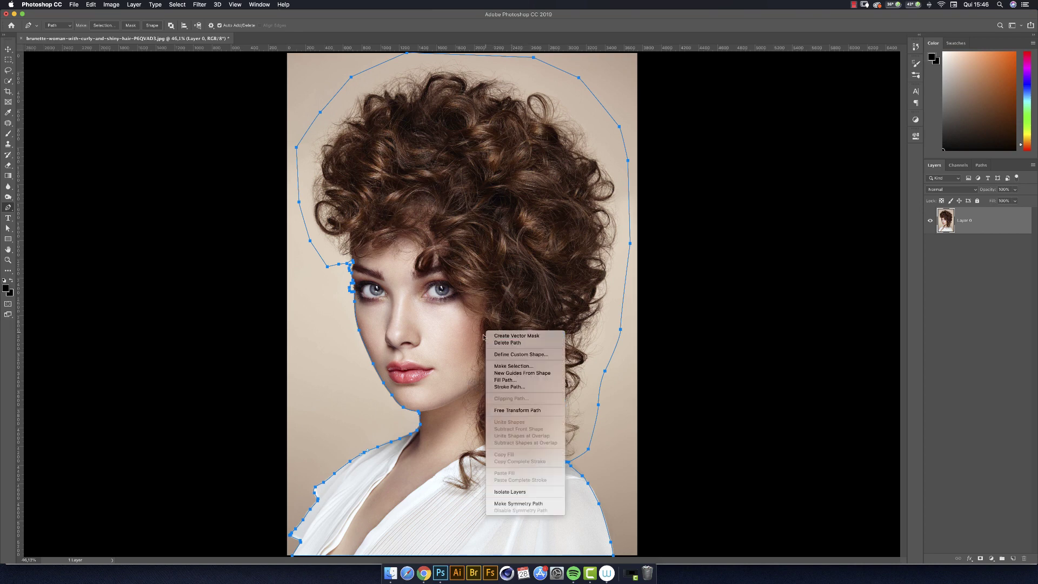
{"action": "left_click", "coordinate": [498, 367]}
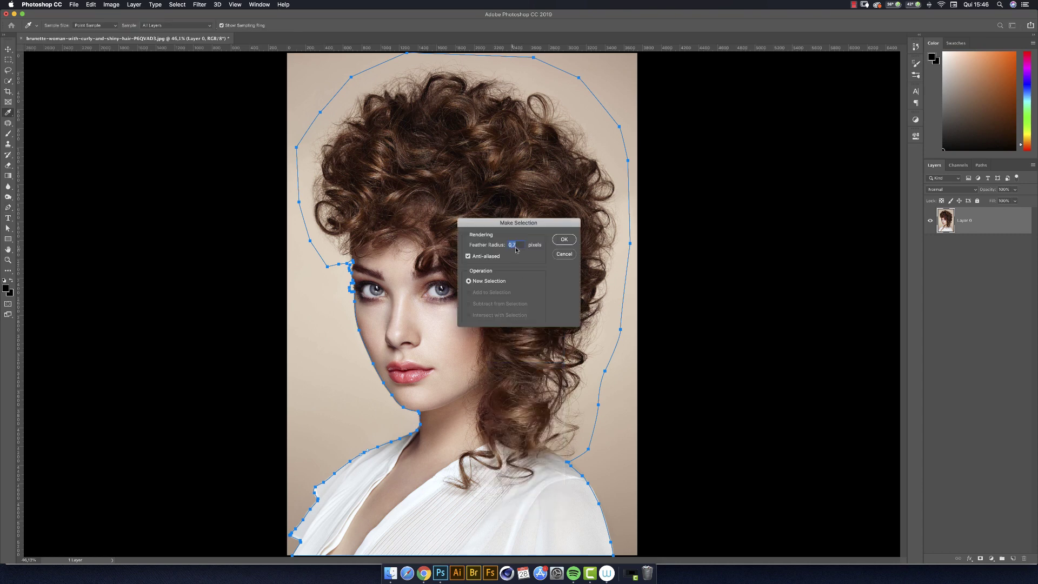
{"action": "left_click", "coordinate": [519, 247]}
{"action": "key", "text": "Return"}
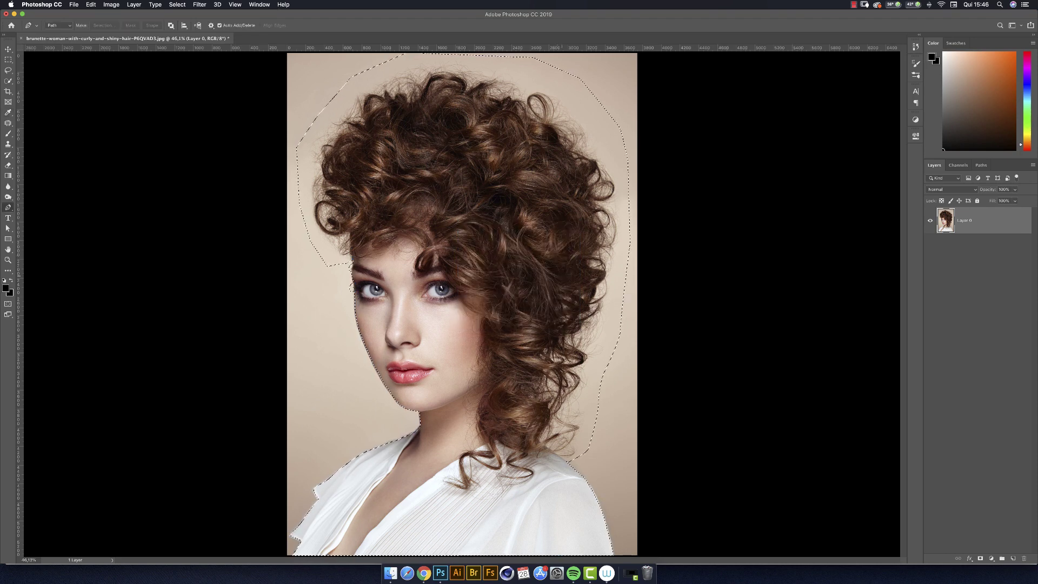
{"action": "left_click", "coordinate": [981, 559]}
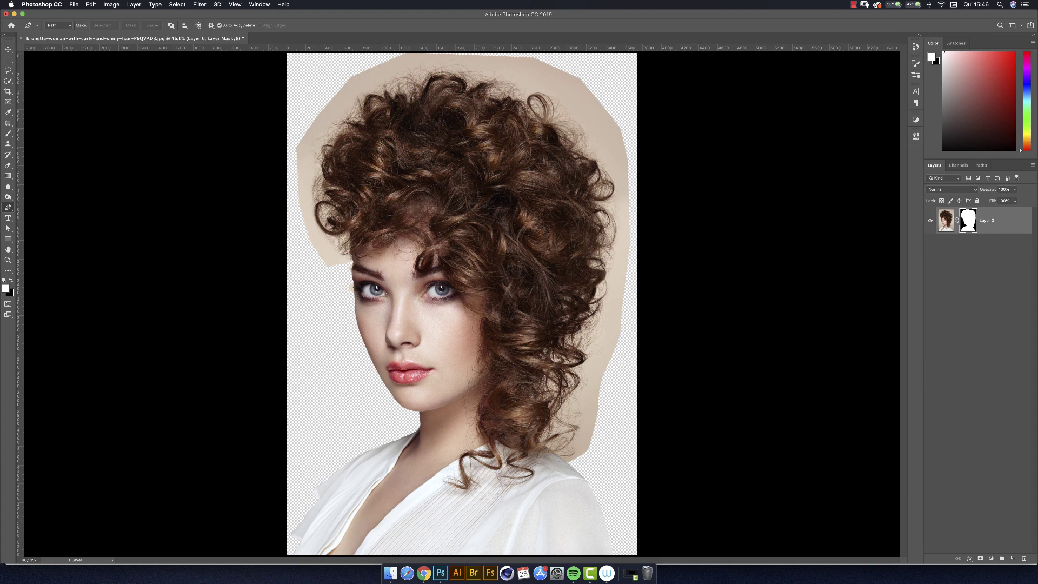
{"action": "scroll", "coordinate": [462, 303], "scroll_direction": "up", "scroll_amount": 1}
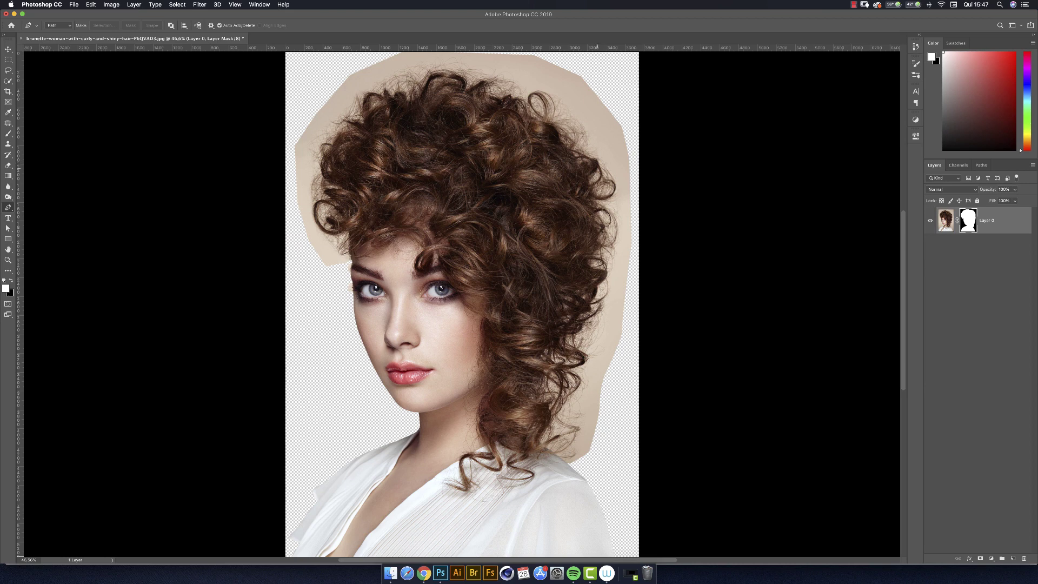
Look at the layer mask's density, feather and refine options in its properties
{"action": "key", "text": "v"}
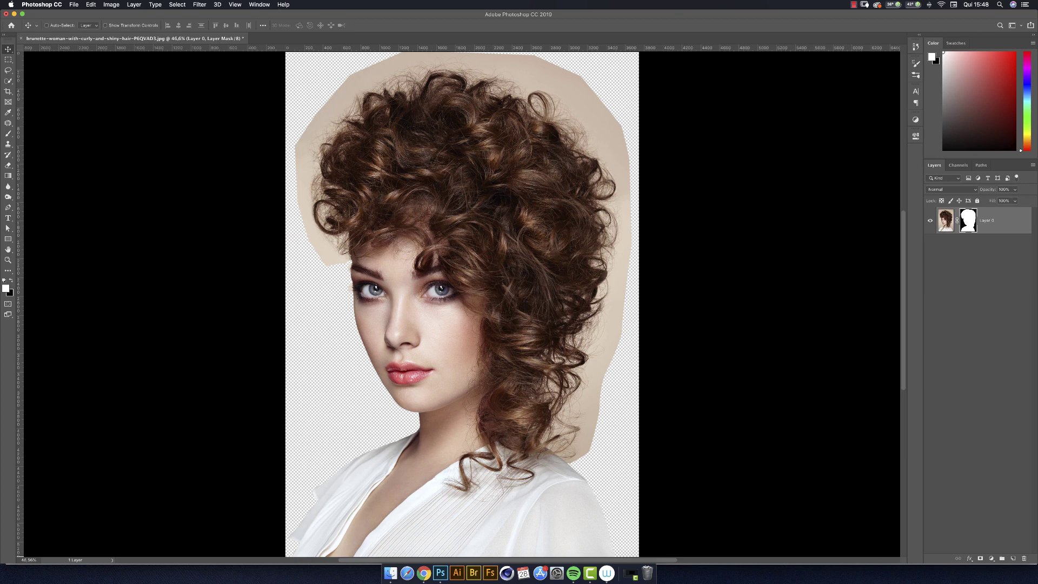
{"action": "left_click", "coordinate": [916, 136]}
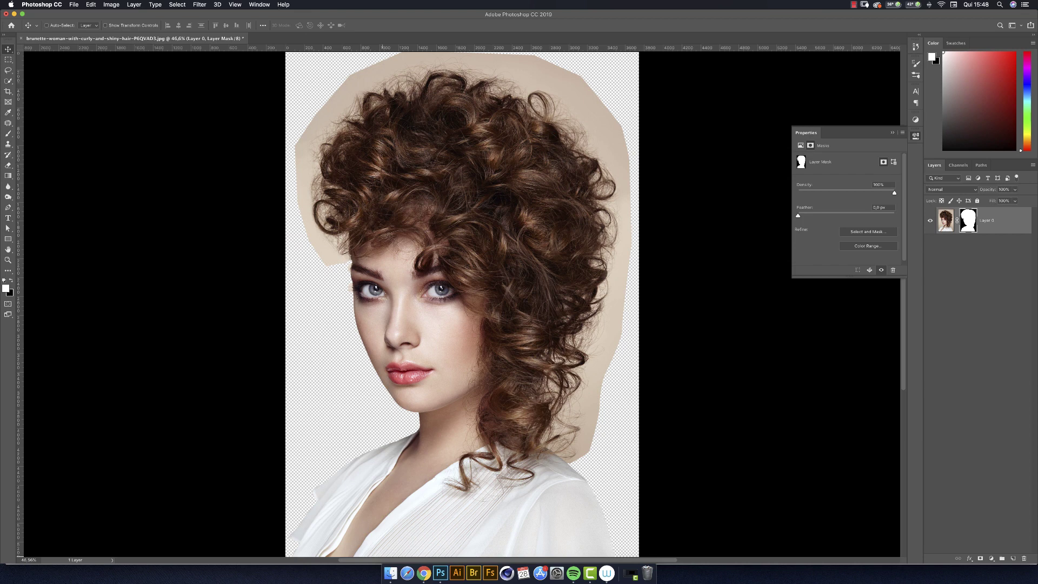
{"action": "left_click", "coordinate": [258, 5]}
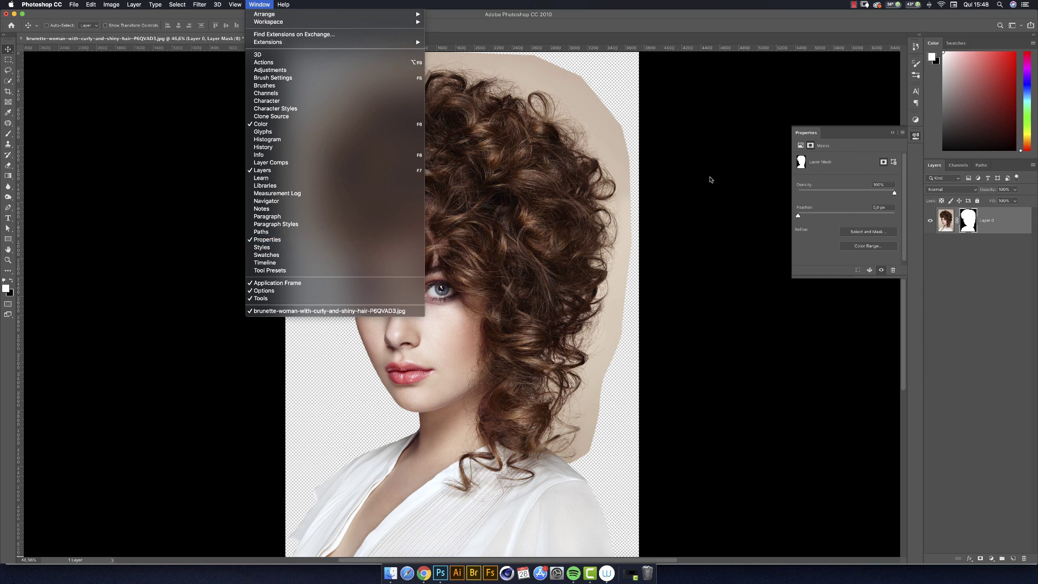
{"action": "left_click", "coordinate": [896, 195]}
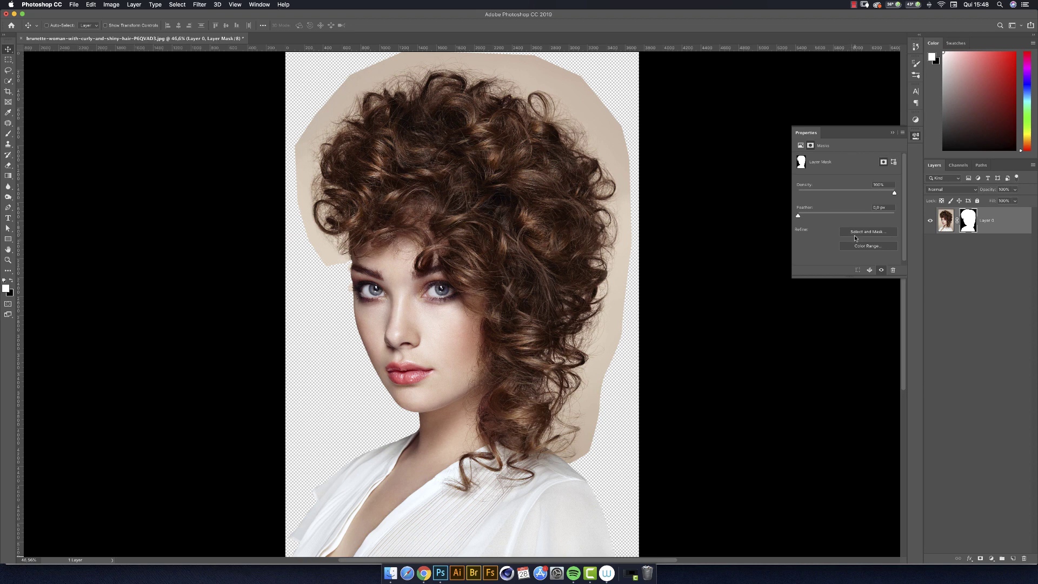
{"action": "left_click", "coordinate": [893, 133]}
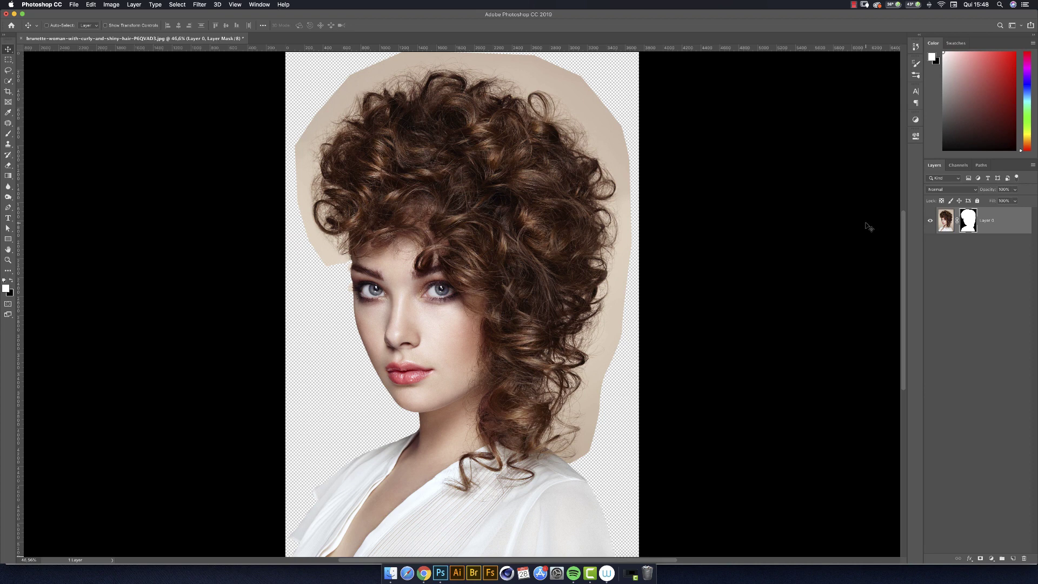
Load the layer mask as a selection and open it in Select and Mask
{"action": "left_click", "coordinate": [969, 225], "text": "super"}
{"action": "left_click", "coordinate": [9, 60]}
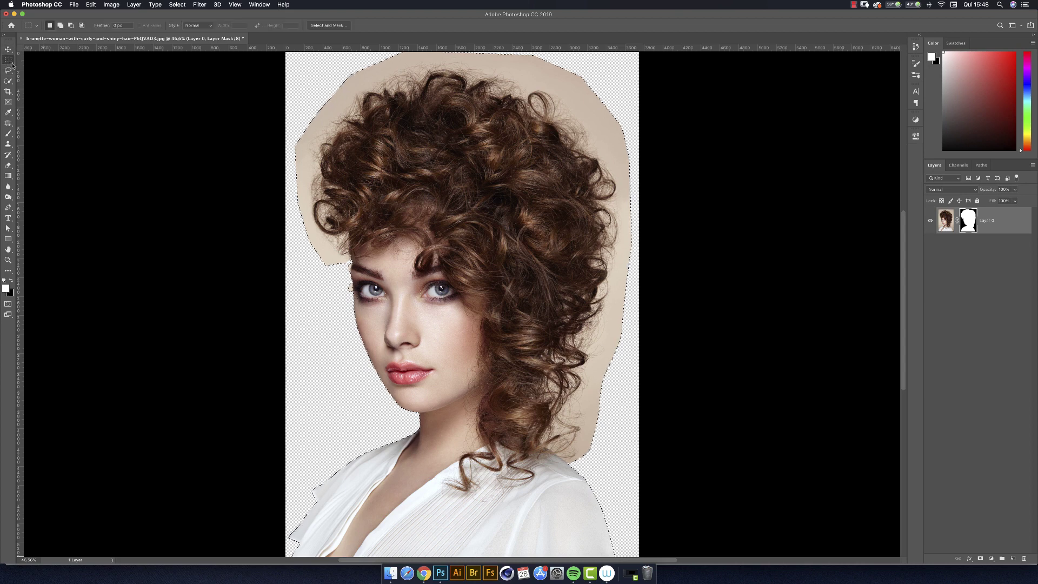
{"action": "left_click", "coordinate": [9, 69]}
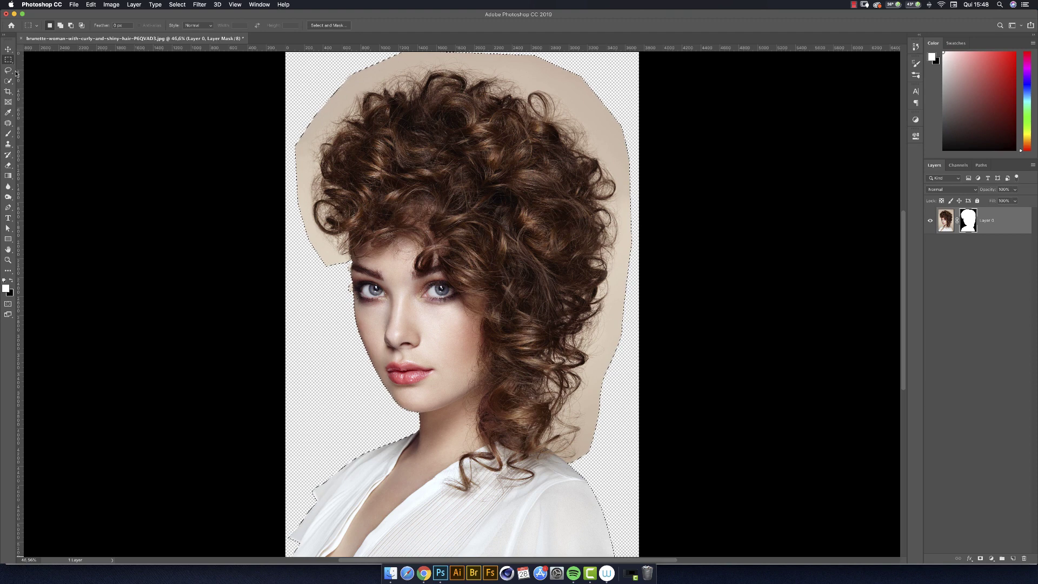
{"action": "left_click", "coordinate": [329, 26]}
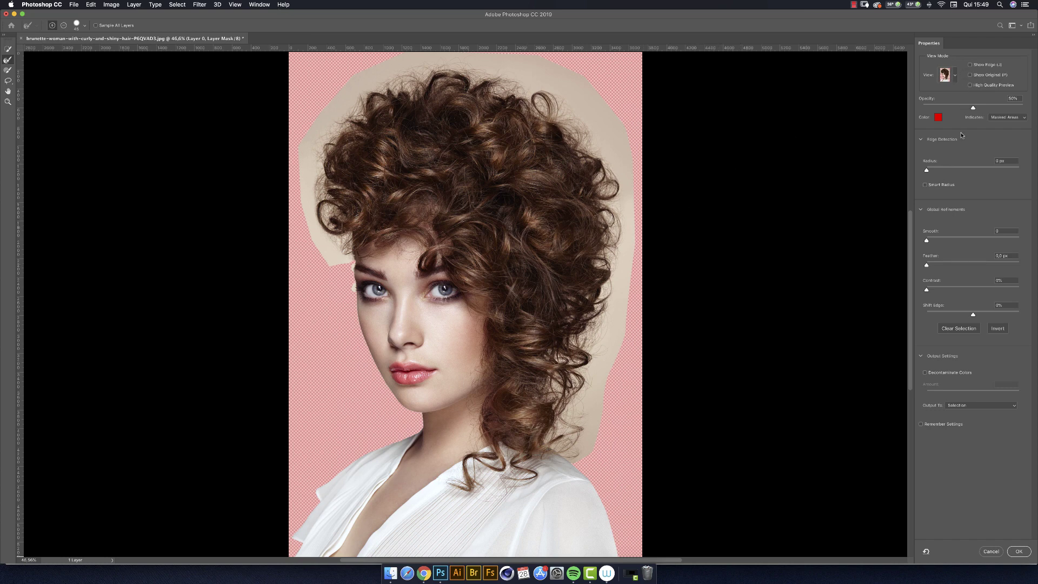
Preview the cutout as Marching Ants, Overlay and On Black at about 50% opacity, and set the view to On Layers
{"action": "left_click", "coordinate": [955, 77]}
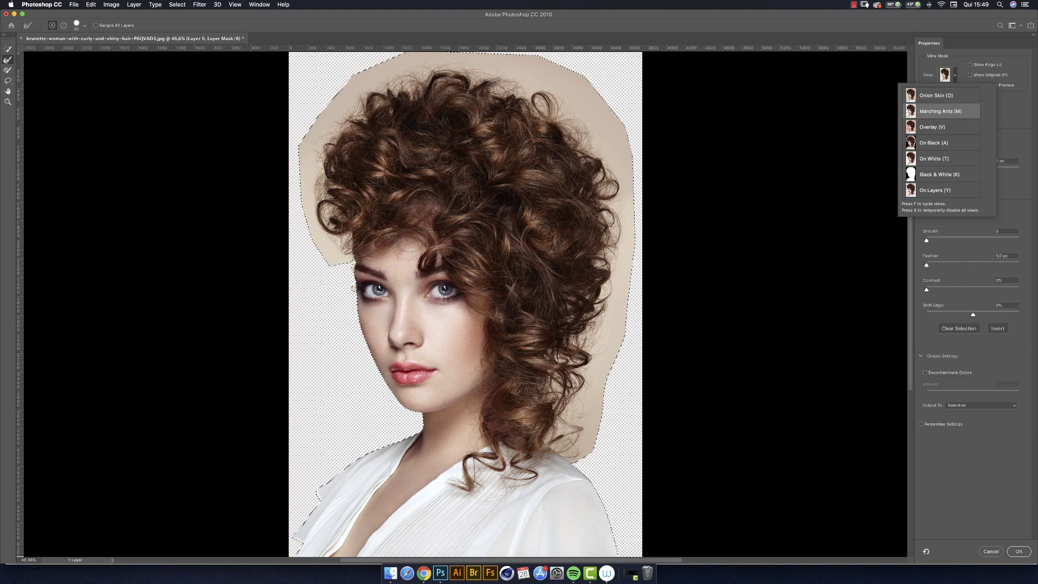
{"action": "key", "text": "Down"}
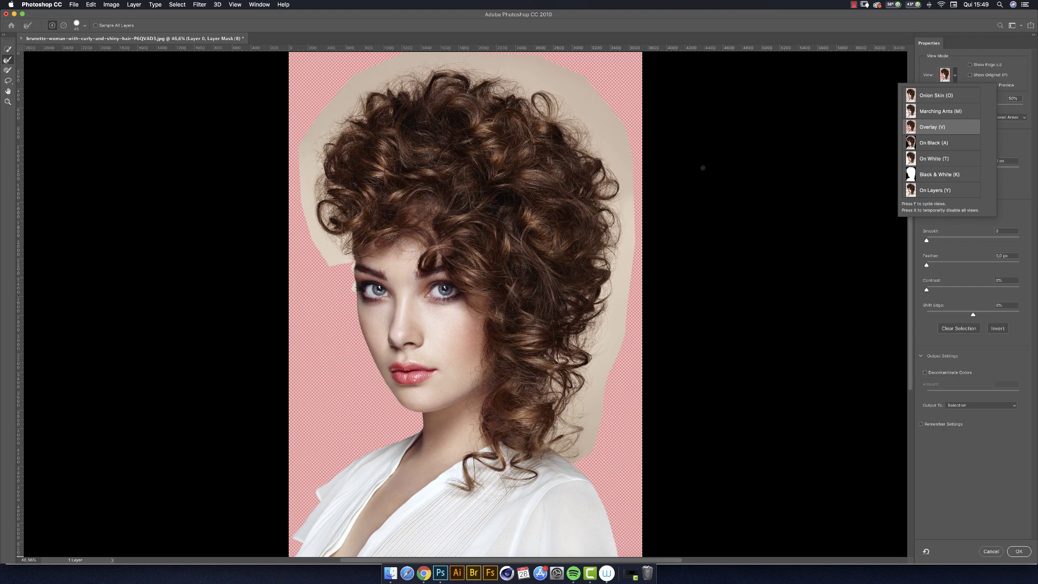
{"action": "key", "text": "a"}
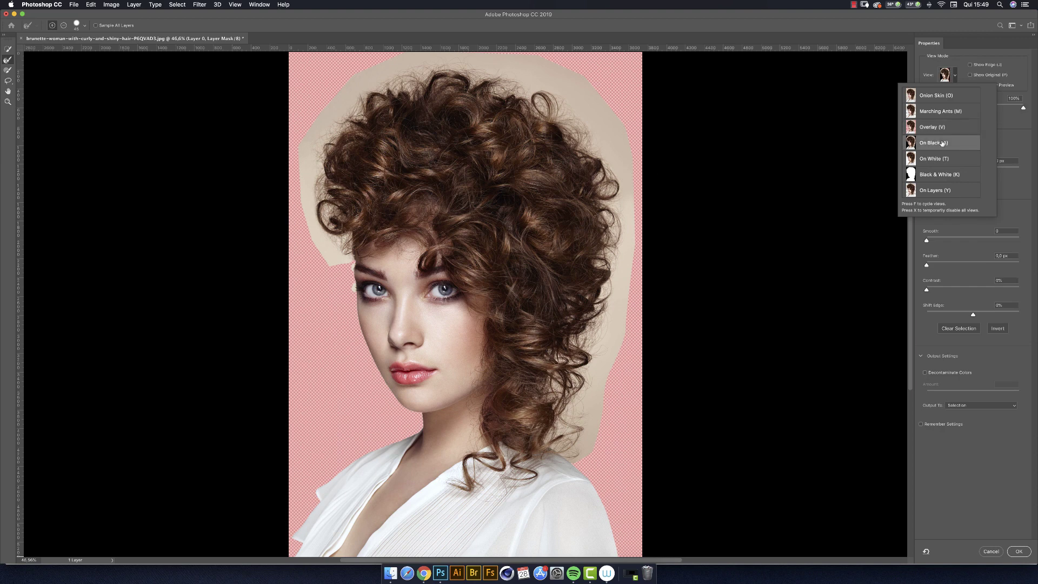
{"action": "left_click", "coordinate": [1024, 107]}
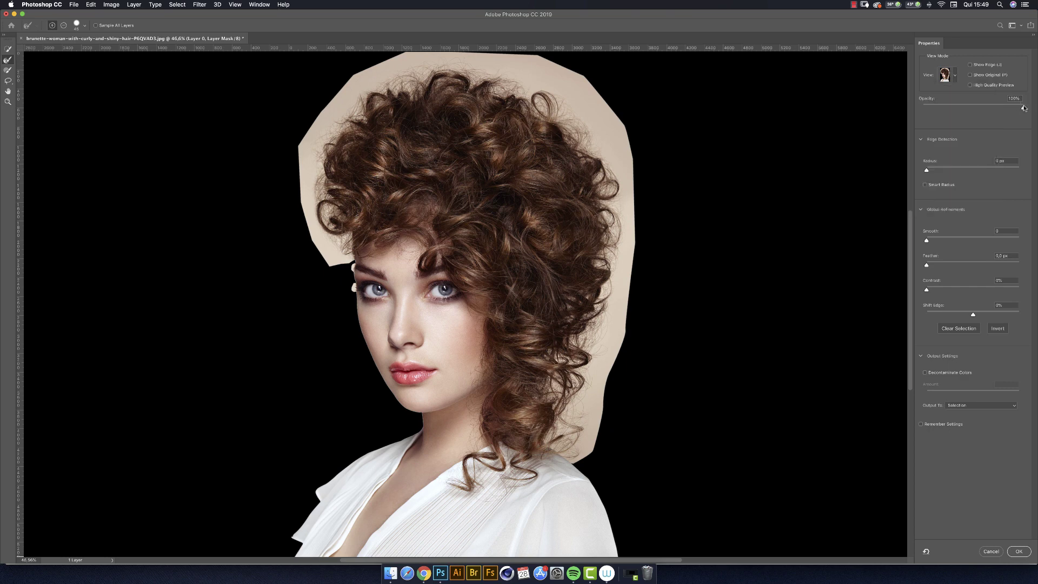
{"action": "left_click_drag", "start_coordinate": [1024, 108], "coordinate": [976, 107]}
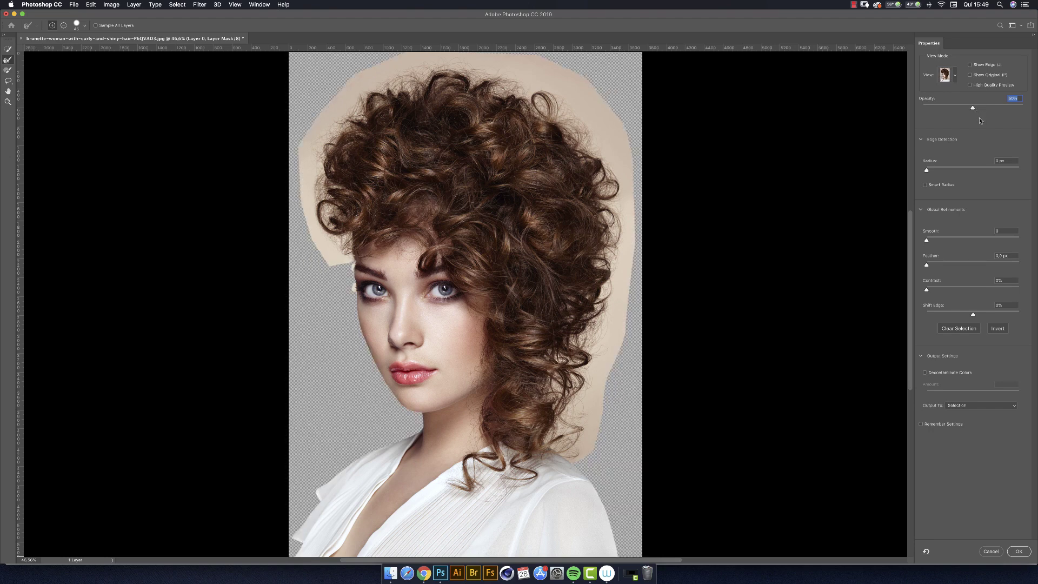
{"action": "left_click", "coordinate": [946, 76]}
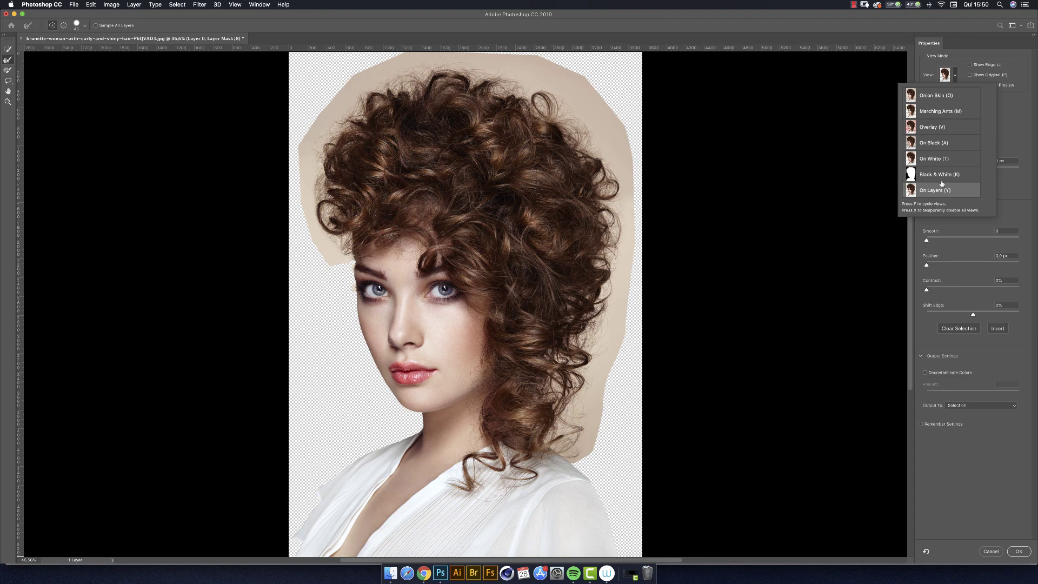
Try the Refine Edge Brush along the outline of the hair from the upper left across the crown to the upper right
{"action": "left_click", "coordinate": [1013, 125]}
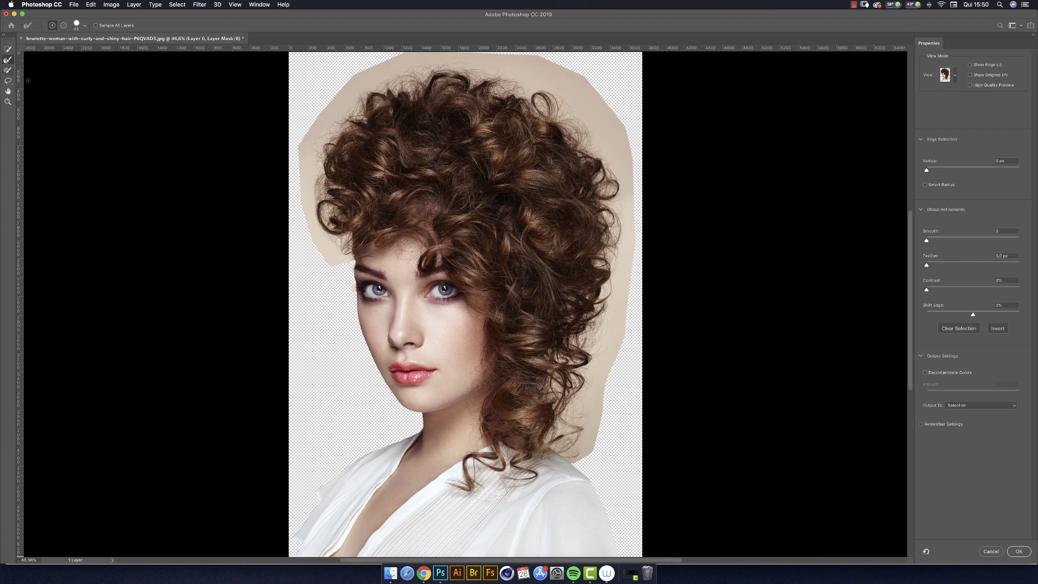
{"action": "left_click_drag", "start_coordinate": [275, 87], "coordinate": [344, 92]}
{"action": "mouse_move", "coordinate": [334, 127]}
{"action": "left_mouse_down"}
{"action": "mouse_move", "coordinate": [349, 89]}
{"action": "mouse_move", "coordinate": [358, 117]}
{"action": "mouse_move", "coordinate": [368, 92]}
{"action": "mouse_move", "coordinate": [352, 86]}
{"action": "mouse_move", "coordinate": [328, 162]}
{"action": "mouse_move", "coordinate": [347, 237]}
{"action": "mouse_move", "coordinate": [341, 147]}
{"action": "left_mouse_up"}
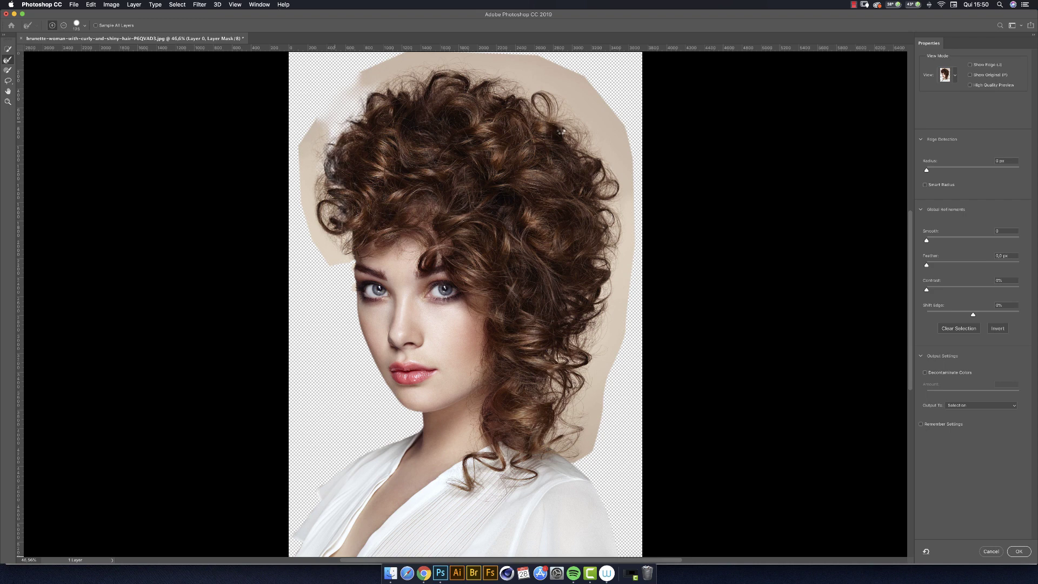
{"action": "mouse_move", "coordinate": [373, 109]}
{"action": "left_mouse_down"}
{"action": "mouse_move", "coordinate": [465, 76]}
{"action": "mouse_move", "coordinate": [490, 81]}
{"action": "left_mouse_up"}
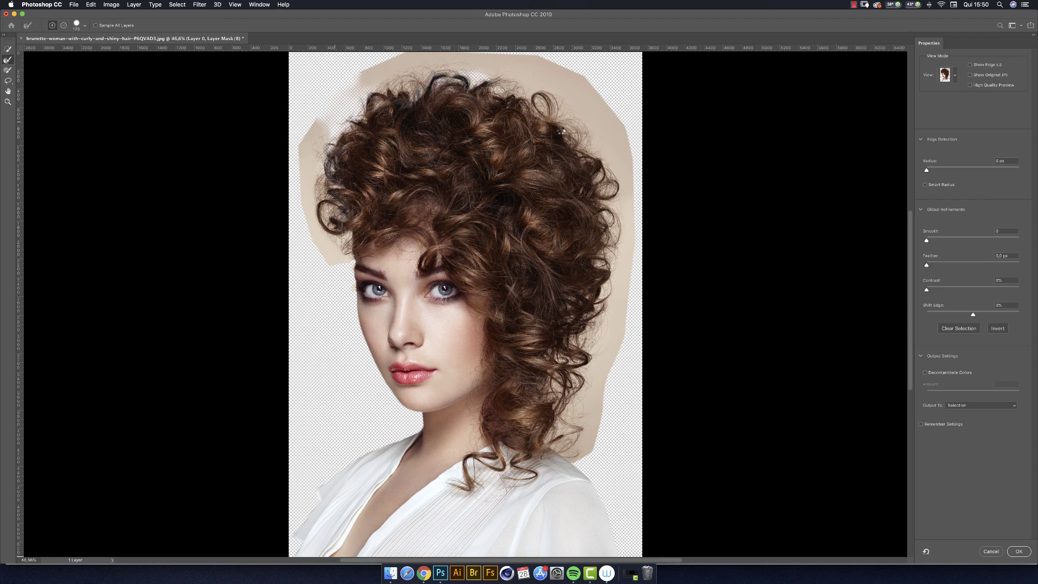
{"action": "mouse_move", "coordinate": [562, 131]}
{"action": "left_mouse_down"}
{"action": "mouse_move", "coordinate": [568, 122]}
{"action": "mouse_move", "coordinate": [561, 130]}
{"action": "left_mouse_up"}
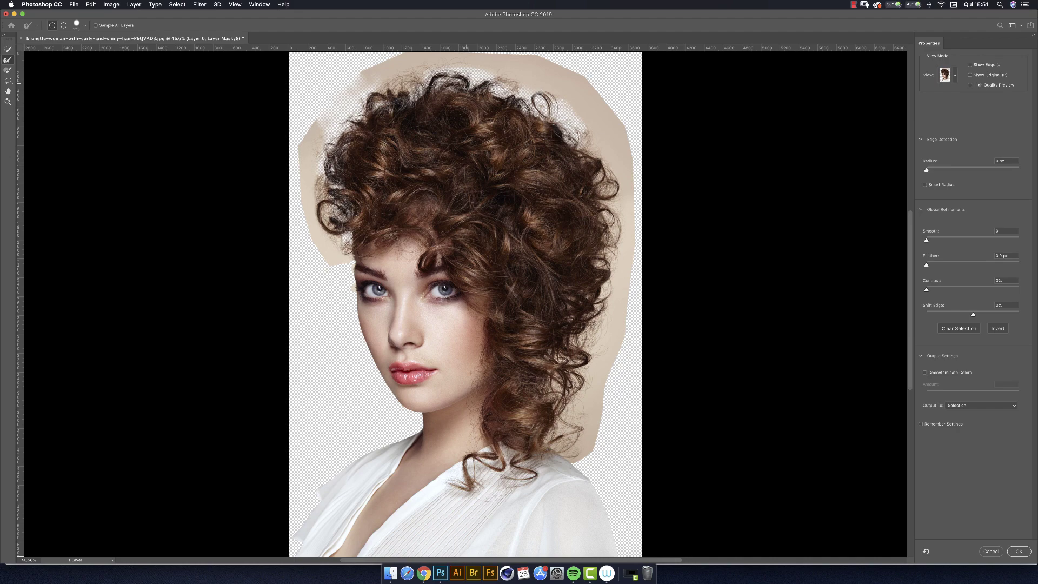
Examine the refined curls up close and undo the brush strokes around the hair
{"action": "key", "text": "super+plus"}
{"action": "key", "text": "super+plus"}
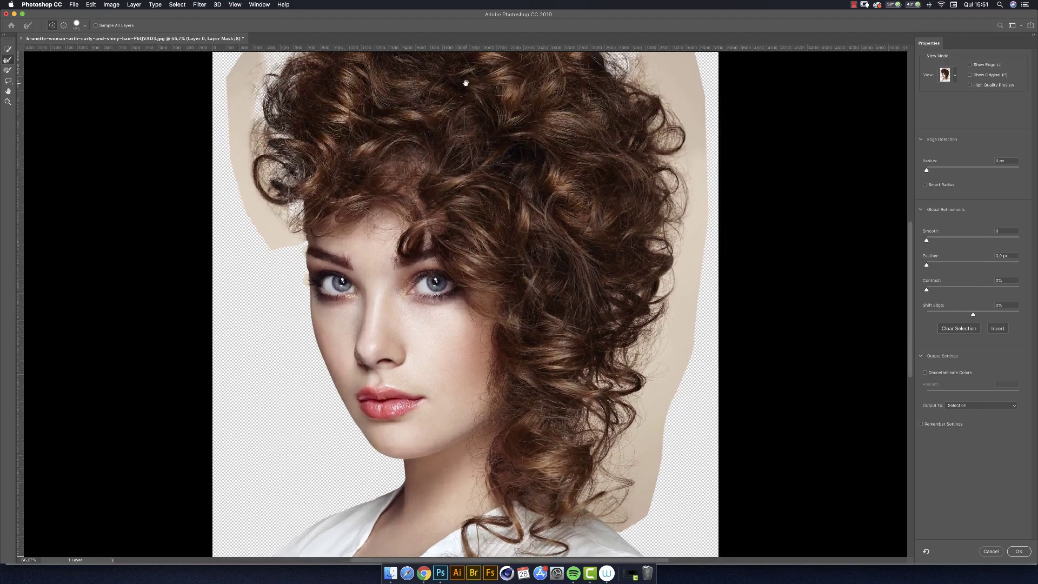
{"action": "scroll", "coordinate": [373, 253], "scroll_direction": "up", "scroll_amount": 10}
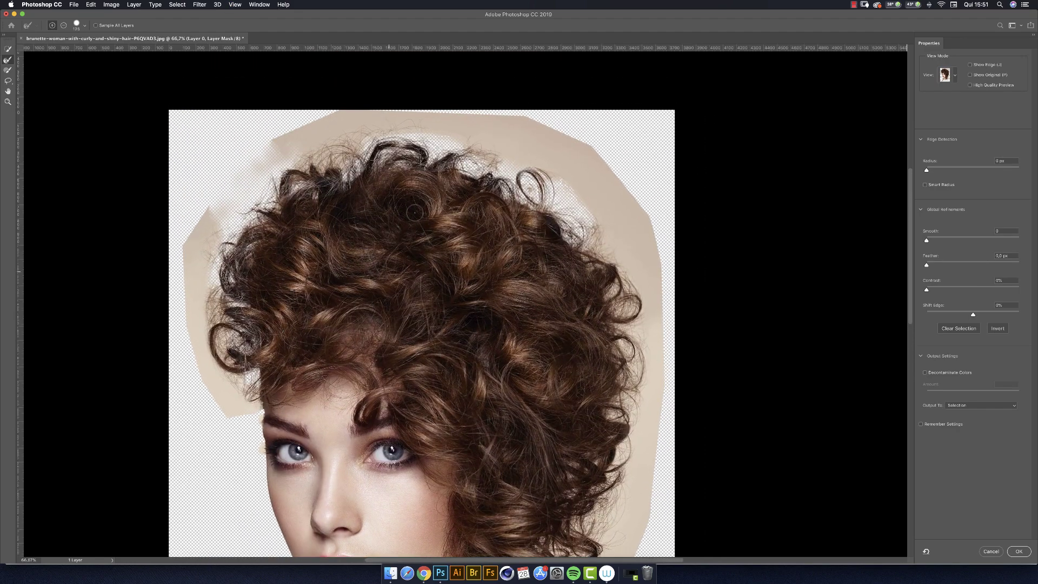
{"action": "key", "text": "super+plus"}
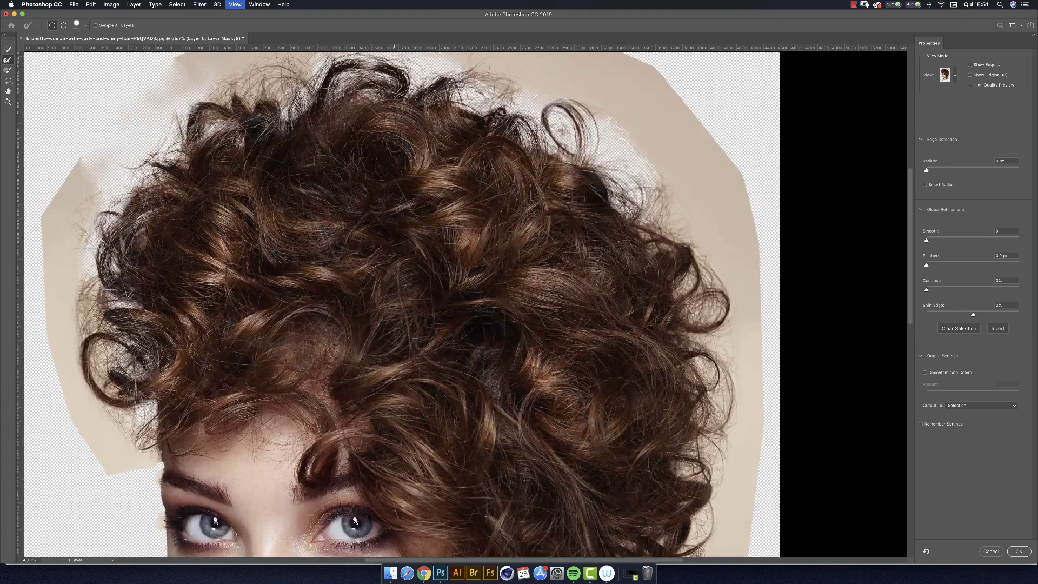
{"action": "left_click_drag", "start_coordinate": [337, 257], "coordinate": [351, 273]}
{"action": "key", "text": "super+r"}
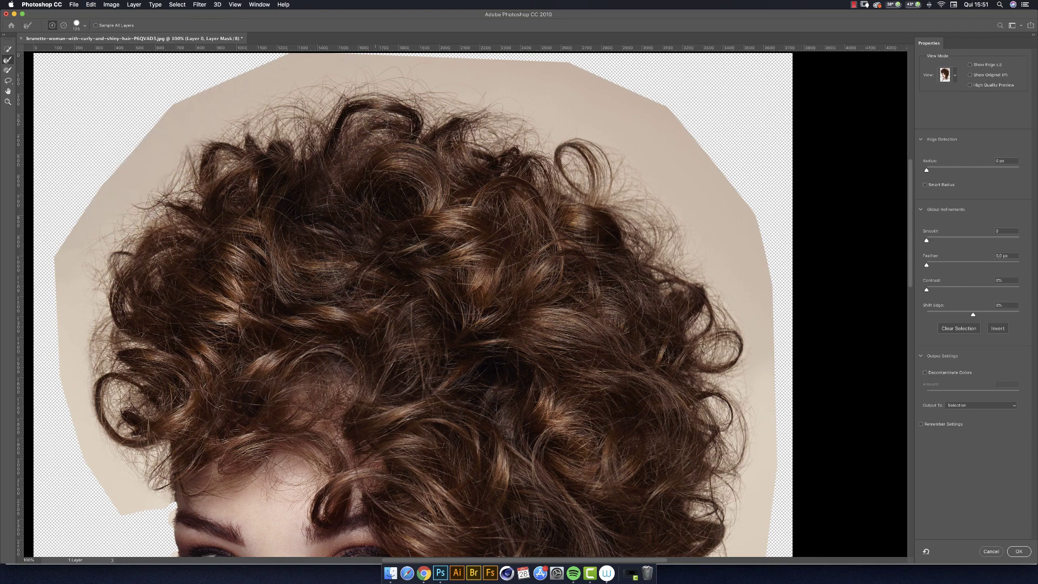
Try raising the edge detection radius to about 87 px, enabling Smart Radius and increasing the radius to its maximum
{"action": "key", "text": "super+minus"}
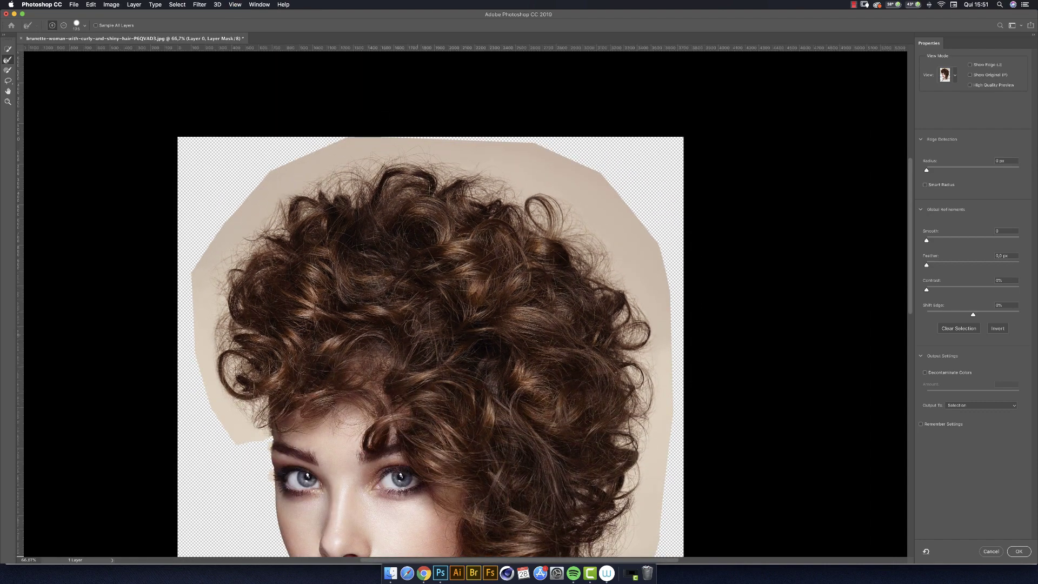
{"action": "scroll", "coordinate": [405, 301], "scroll_direction": "down", "scroll_amount": 2}
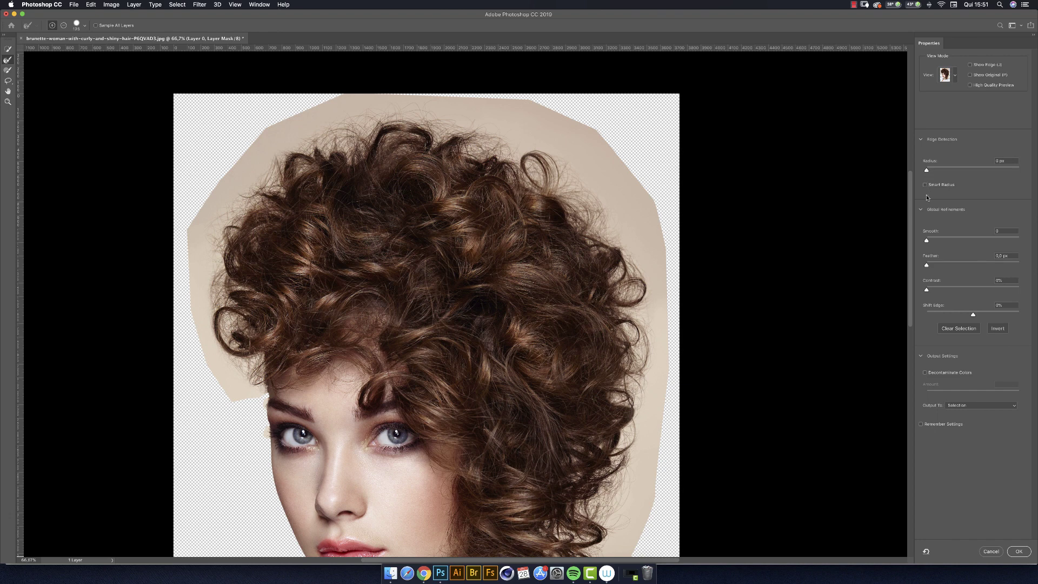
{"action": "left_click_drag", "start_coordinate": [926, 170], "coordinate": [980, 176]}
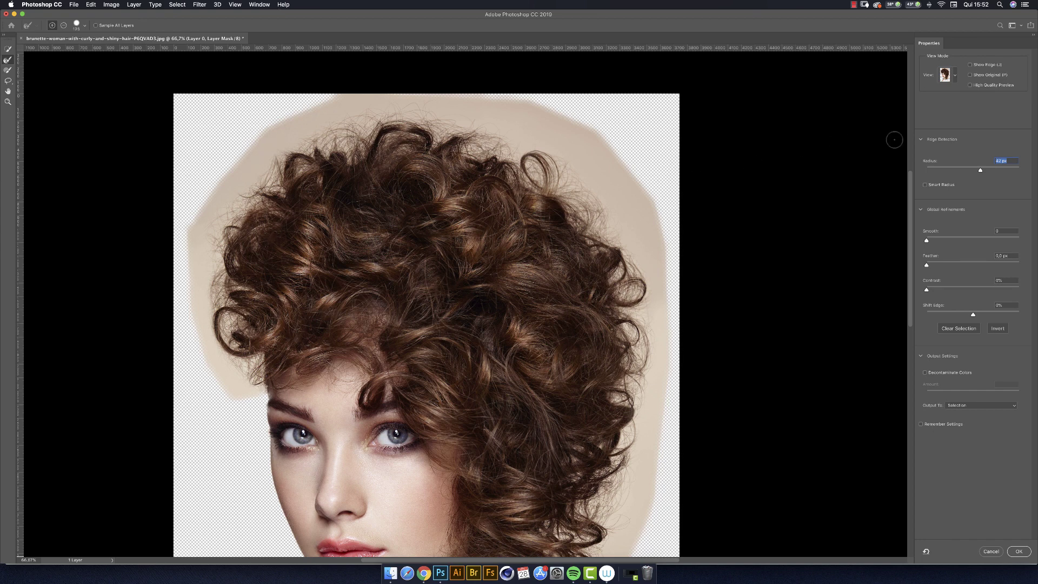
{"action": "left_click_drag", "start_coordinate": [990, 172], "coordinate": [1003, 172]}
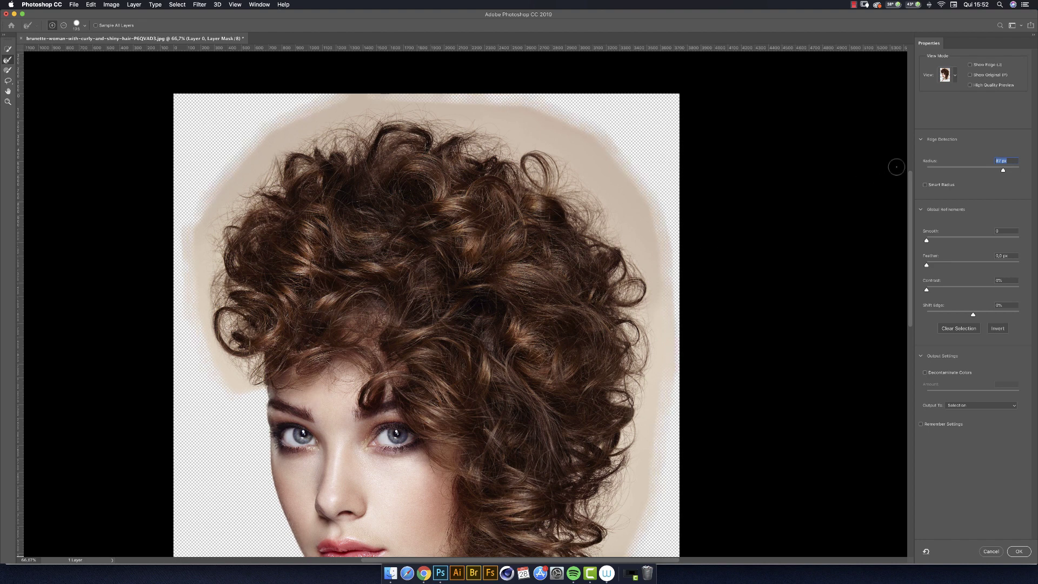
{"action": "left_click", "coordinate": [925, 185]}
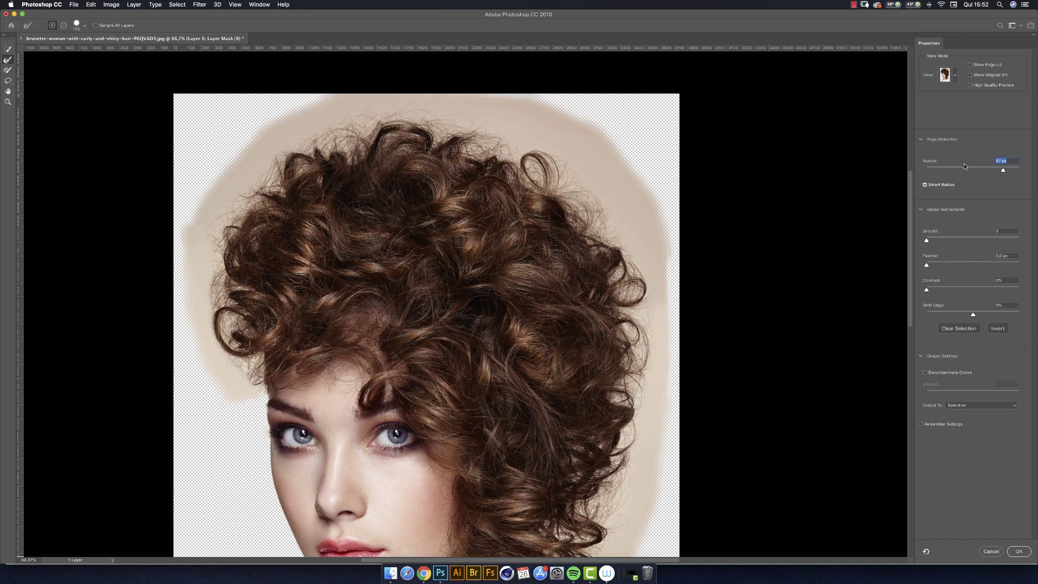
{"action": "left_click_drag", "start_coordinate": [1004, 172], "coordinate": [1019, 170]}
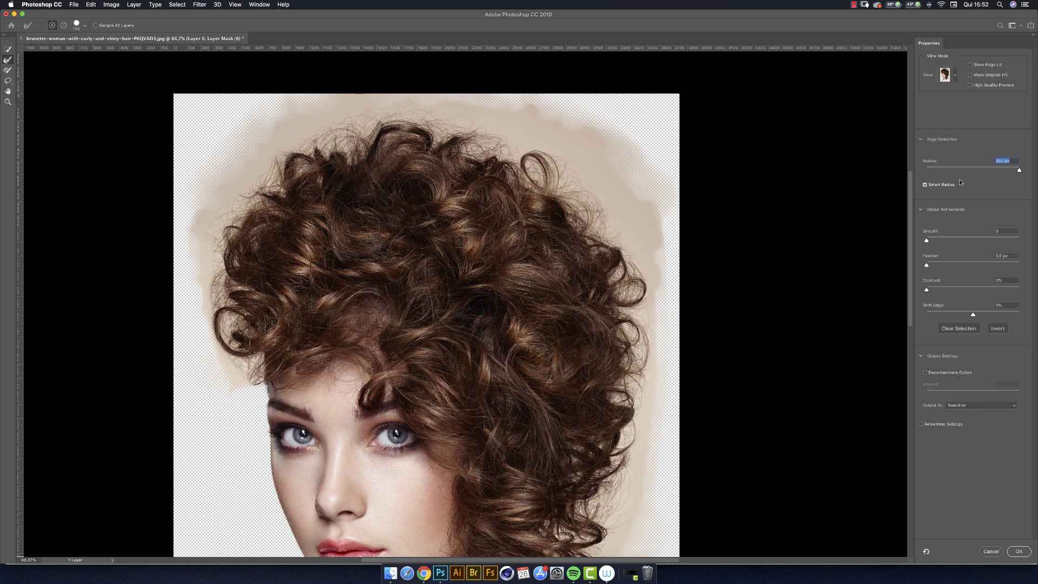
Reset the radius to 0 px with Smart Radius off, and compare the maximum radius without and with Smart Radius
{"action": "left_click_drag", "start_coordinate": [1019, 171], "coordinate": [921, 173]}
{"action": "left_click", "coordinate": [925, 184]}
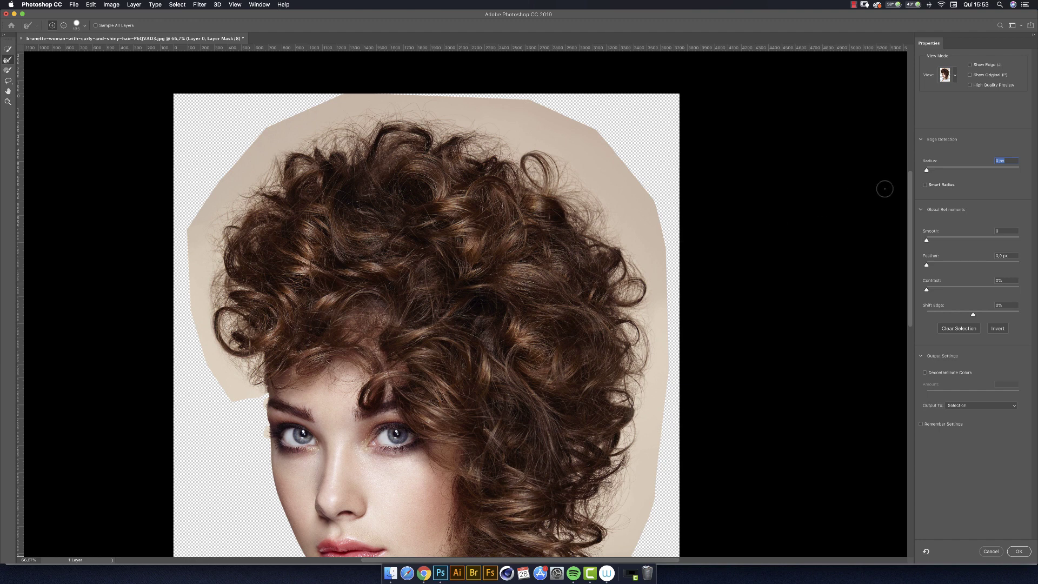
{"action": "left_click_drag", "start_coordinate": [927, 171], "coordinate": [1025, 172]}
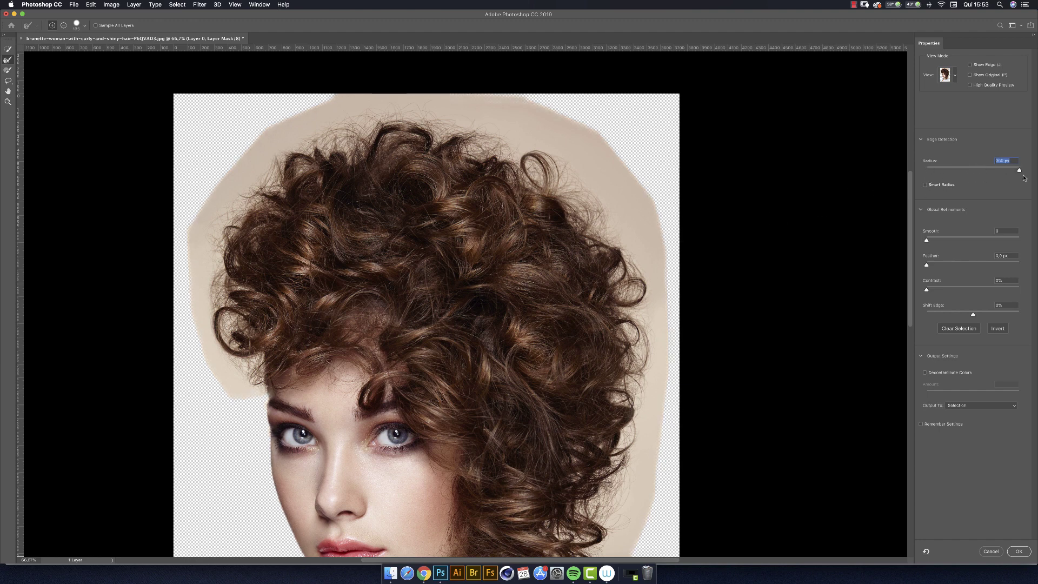
{"action": "left_click", "coordinate": [925, 185]}
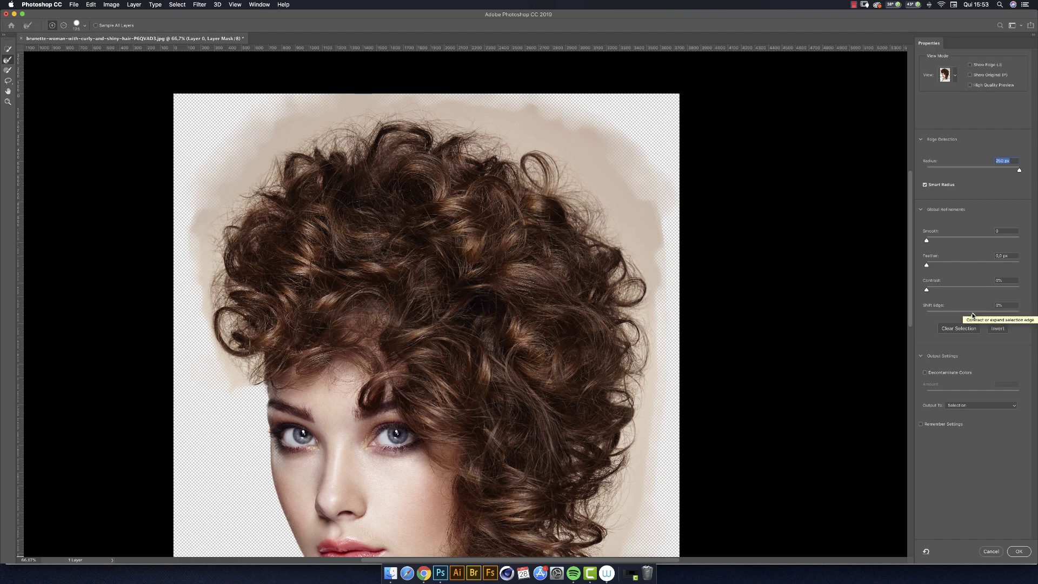
Try progressively more negative Shift Edge values, reset it to 0%, and return the radius to 0 px with Smart Radius off
{"action": "left_click_drag", "start_coordinate": [972, 315], "coordinate": [963, 316]}
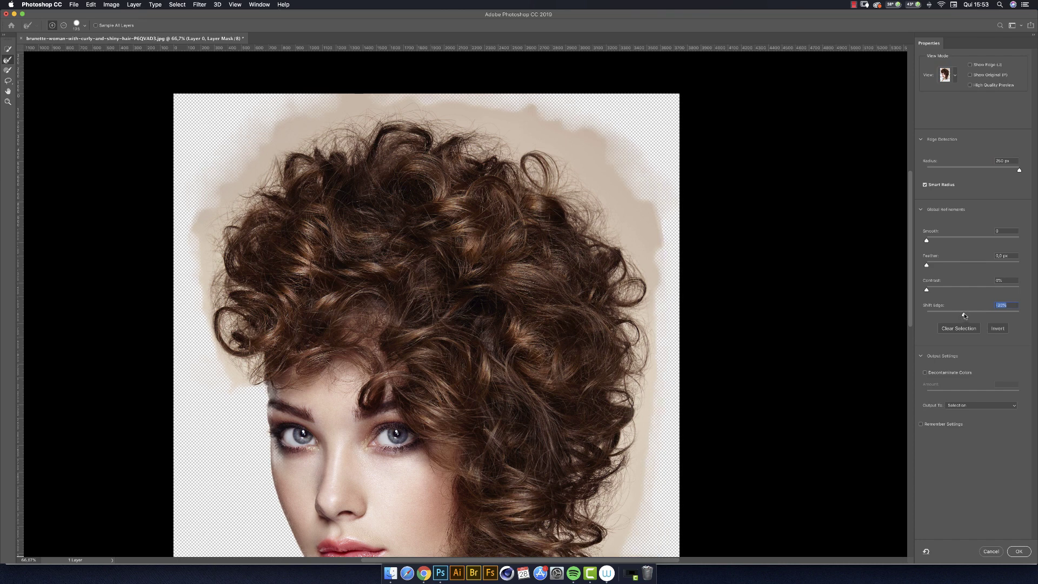
{"action": "left_click_drag", "start_coordinate": [964, 316], "coordinate": [953, 316]}
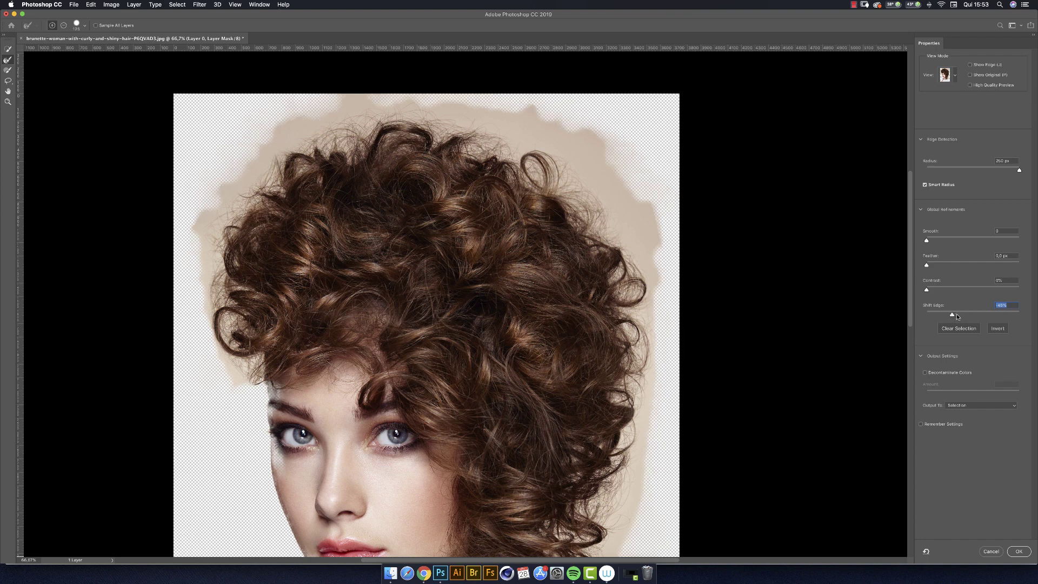
{"action": "left_click_drag", "start_coordinate": [956, 317], "coordinate": [945, 314]}
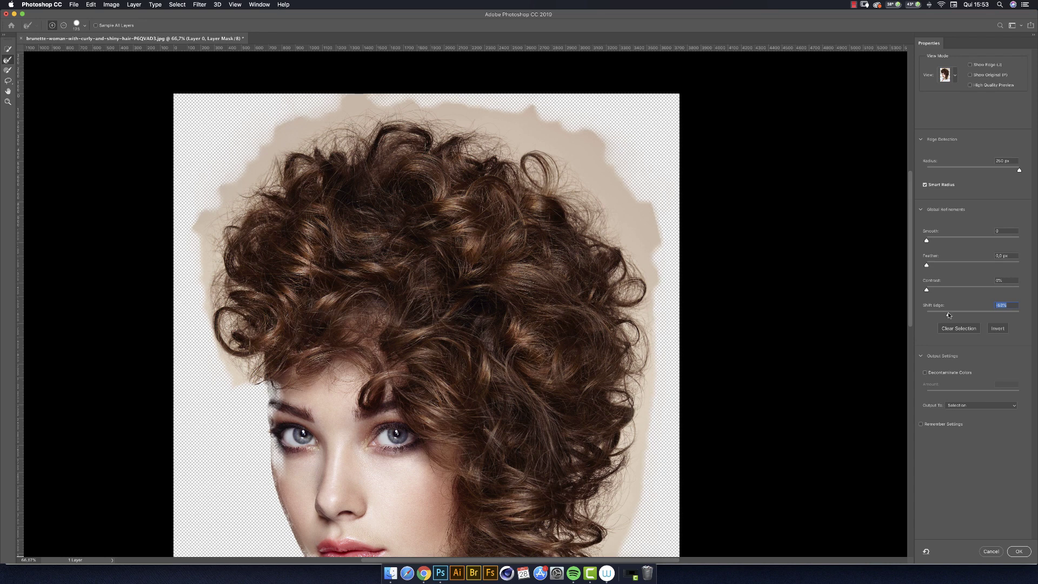
{"action": "left_click_drag", "start_coordinate": [949, 315], "coordinate": [944, 314]}
{"action": "type", "text": "0"}
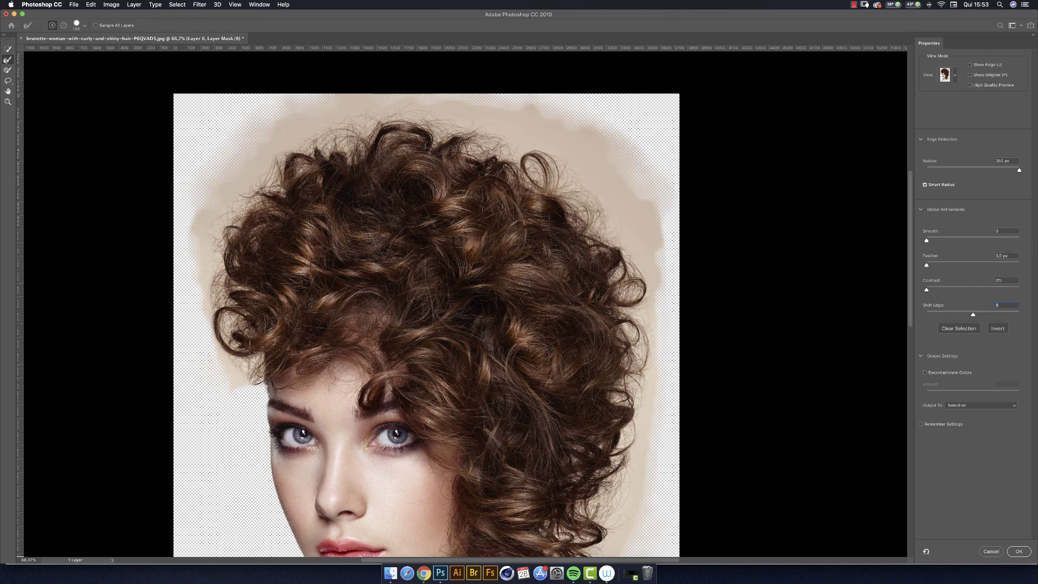
{"action": "left_click_drag", "start_coordinate": [1019, 170], "coordinate": [926, 170]}
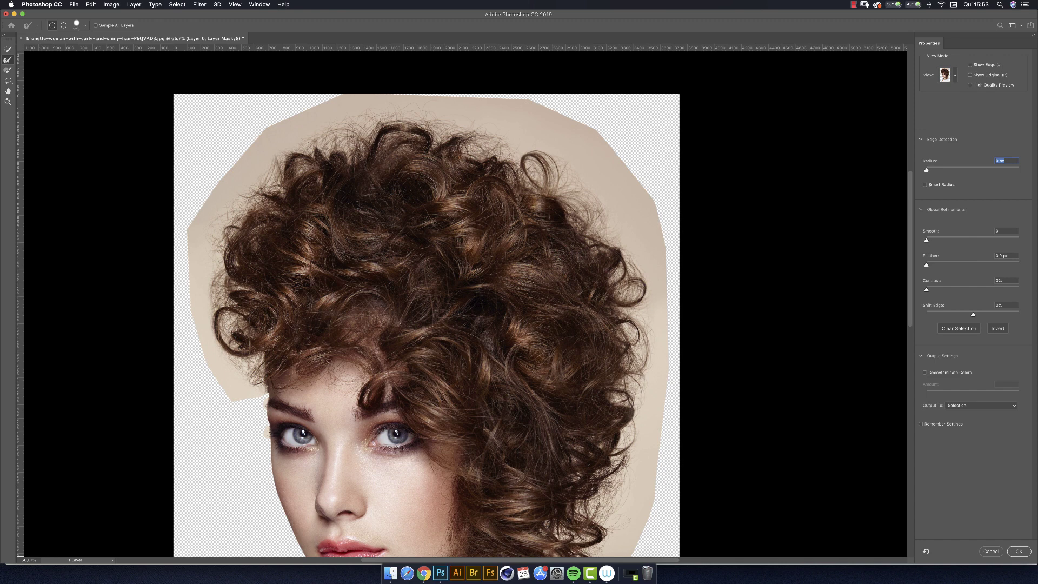
Brush away the beige background along the left and upper-left hair outline with the Refine Edge Brush
{"action": "left_click_drag", "start_coordinate": [189, 227], "coordinate": [192, 238]}
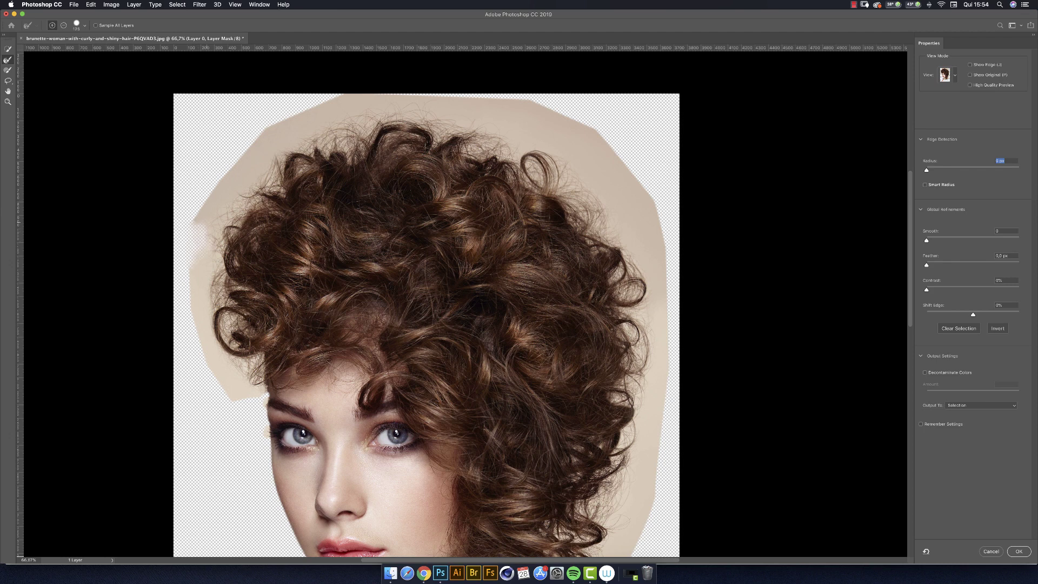
{"action": "mouse_move", "coordinate": [209, 219]}
{"action": "left_mouse_down"}
{"action": "mouse_move", "coordinate": [214, 236]}
{"action": "mouse_move", "coordinate": [233, 211]}
{"action": "mouse_move", "coordinate": [241, 216]}
{"action": "mouse_move", "coordinate": [243, 186]}
{"action": "mouse_move", "coordinate": [263, 166]}
{"action": "mouse_move", "coordinate": [257, 180]}
{"action": "mouse_move", "coordinate": [273, 185]}
{"action": "mouse_move", "coordinate": [282, 156]}
{"action": "mouse_move", "coordinate": [341, 106]}
{"action": "mouse_move", "coordinate": [384, 100]}
{"action": "mouse_move", "coordinate": [348, 150]}
{"action": "mouse_move", "coordinate": [340, 126]}
{"action": "mouse_move", "coordinate": [332, 152]}
{"action": "mouse_move", "coordinate": [314, 147]}
{"action": "mouse_move", "coordinate": [308, 116]}
{"action": "mouse_move", "coordinate": [198, 219]}
{"action": "left_mouse_up"}
{"action": "left_click_drag", "start_coordinate": [330, 106], "coordinate": [340, 102]}
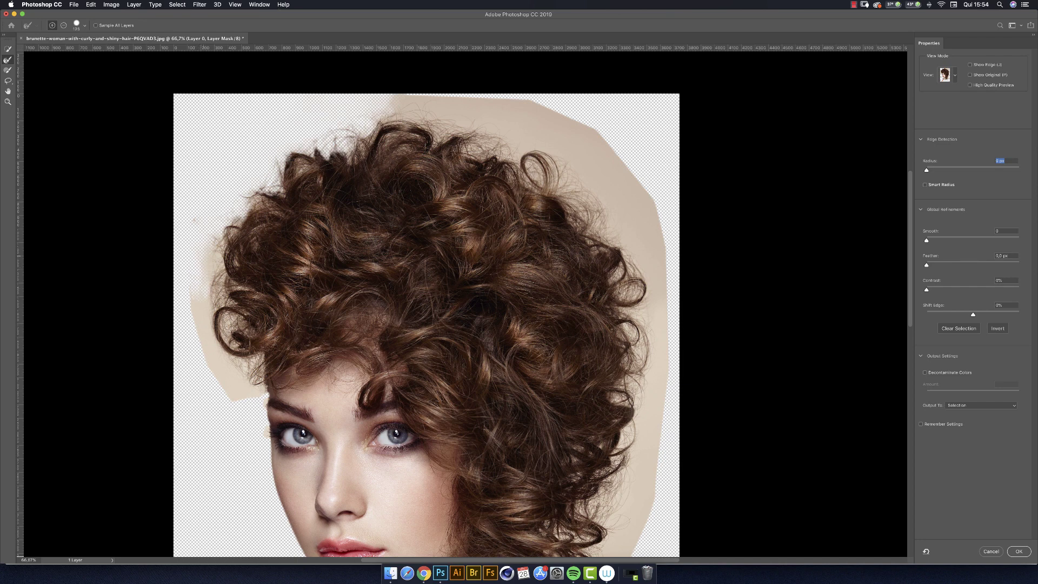
{"action": "mouse_move", "coordinate": [207, 250]}
{"action": "left_mouse_down"}
{"action": "mouse_move", "coordinate": [205, 358]}
{"action": "mouse_move", "coordinate": [232, 393]}
{"action": "mouse_move", "coordinate": [245, 393]}
{"action": "mouse_move", "coordinate": [238, 363]}
{"action": "mouse_move", "coordinate": [257, 373]}
{"action": "mouse_move", "coordinate": [241, 363]}
{"action": "left_mouse_up"}
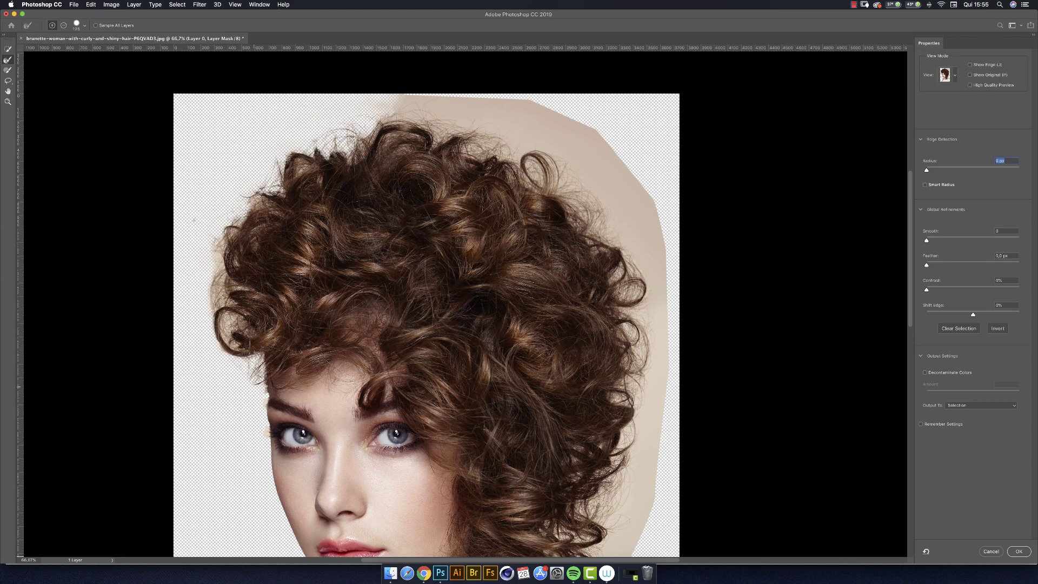
Clean up the leftover background beside the forehead and eyebrow at 200% zoom using a smaller Refine Edge Brush
{"action": "key", "text": "super+plus"}
{"action": "key", "text": "super+plus"}
{"action": "left_click_drag", "start_coordinate": [255, 386], "coordinate": [429, 220]}
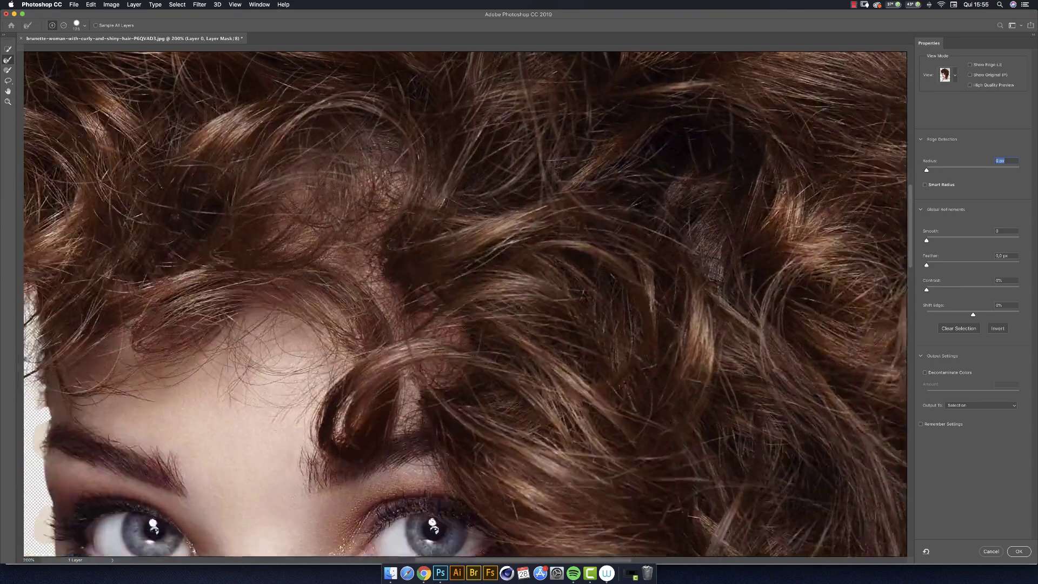
{"action": "key", "text": "super+r"}
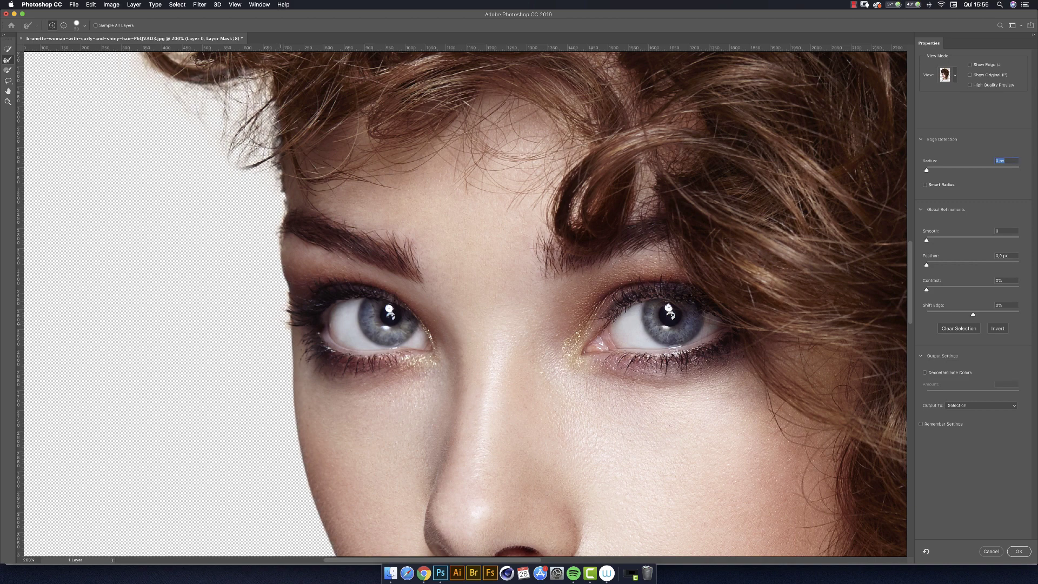
{"action": "scroll", "coordinate": [465, 303], "scroll_direction": "up", "scroll_amount": 10}
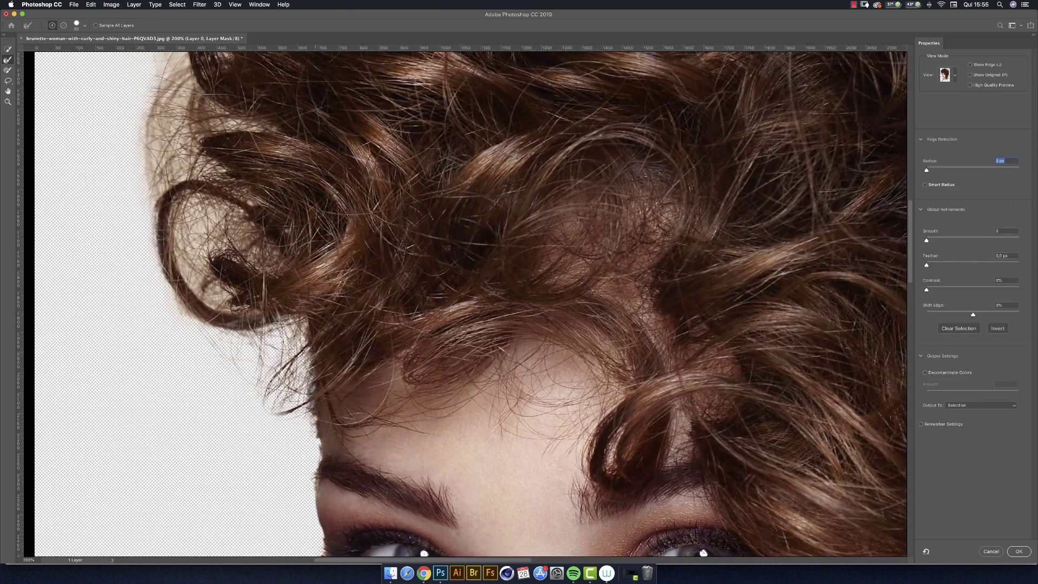
Brush away the beige background along the top and upper-right hair outline with the Refine Edge Brush
{"action": "key", "text": "super+0"}
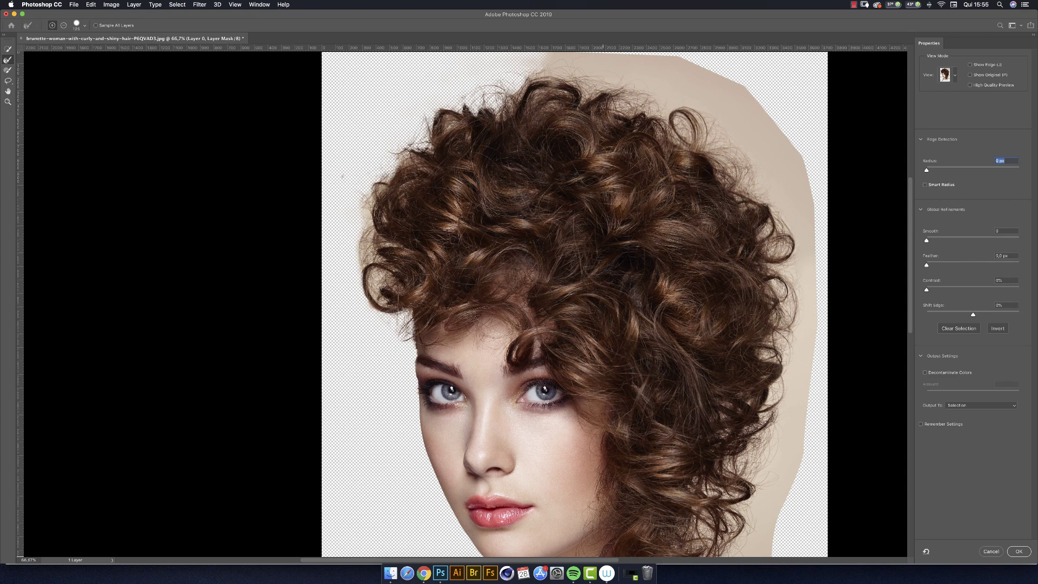
{"action": "left_click_drag", "start_coordinate": [602, 281], "coordinate": [531, 361]}
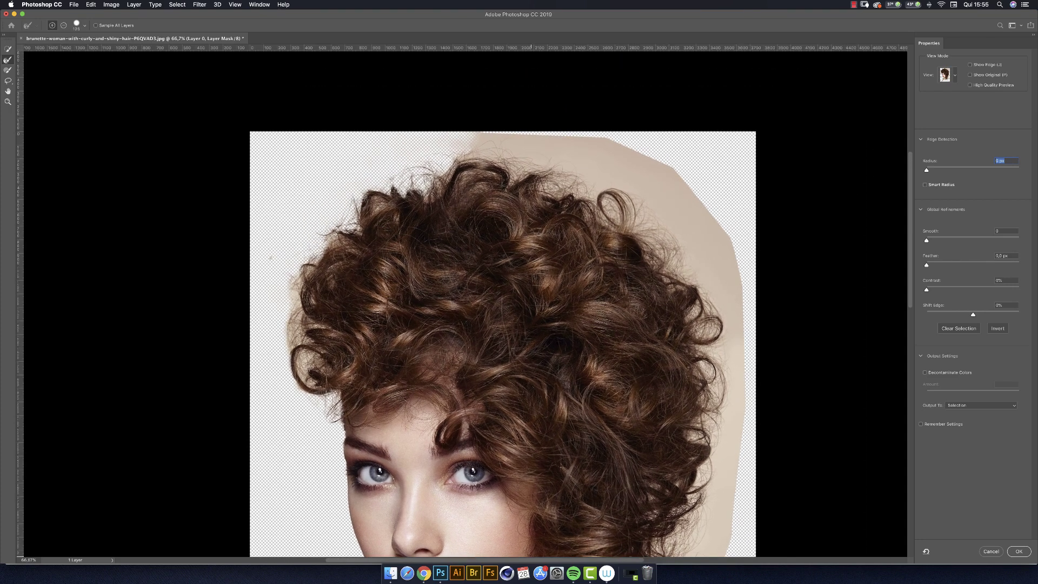
{"action": "mouse_move", "coordinate": [532, 135]}
{"action": "left_mouse_down"}
{"action": "mouse_move", "coordinate": [540, 138]}
{"action": "mouse_move", "coordinate": [497, 135]}
{"action": "mouse_move", "coordinate": [513, 136]}
{"action": "mouse_move", "coordinate": [495, 145]}
{"action": "mouse_move", "coordinate": [532, 170]}
{"action": "mouse_move", "coordinate": [514, 177]}
{"action": "mouse_move", "coordinate": [478, 149]}
{"action": "mouse_move", "coordinate": [458, 155]}
{"action": "mouse_move", "coordinate": [600, 145]}
{"action": "mouse_move", "coordinate": [595, 195]}
{"action": "mouse_move", "coordinate": [584, 169]}
{"action": "mouse_move", "coordinate": [542, 158]}
{"action": "mouse_move", "coordinate": [611, 152]}
{"action": "mouse_move", "coordinate": [577, 180]}
{"action": "mouse_move", "coordinate": [622, 153]}
{"action": "mouse_move", "coordinate": [668, 175]}
{"action": "mouse_move", "coordinate": [706, 221]}
{"action": "mouse_move", "coordinate": [650, 181]}
{"action": "mouse_move", "coordinate": [645, 187]}
{"action": "mouse_move", "coordinate": [652, 178]}
{"action": "left_mouse_up"}
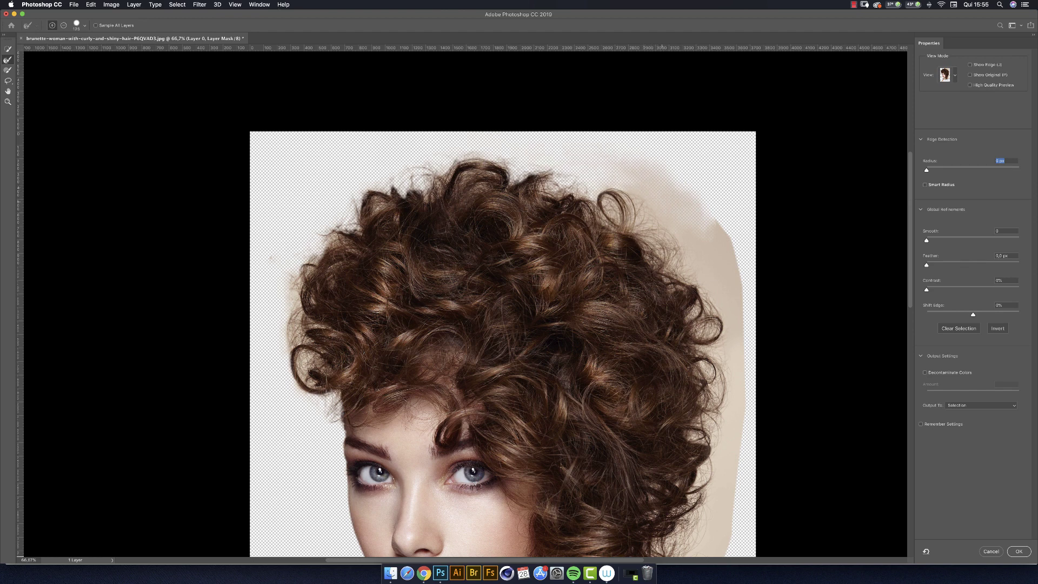
{"action": "mouse_move", "coordinate": [711, 224]}
{"action": "left_mouse_down"}
{"action": "mouse_move", "coordinate": [734, 283]}
{"action": "mouse_move", "coordinate": [695, 235]}
{"action": "left_mouse_up"}
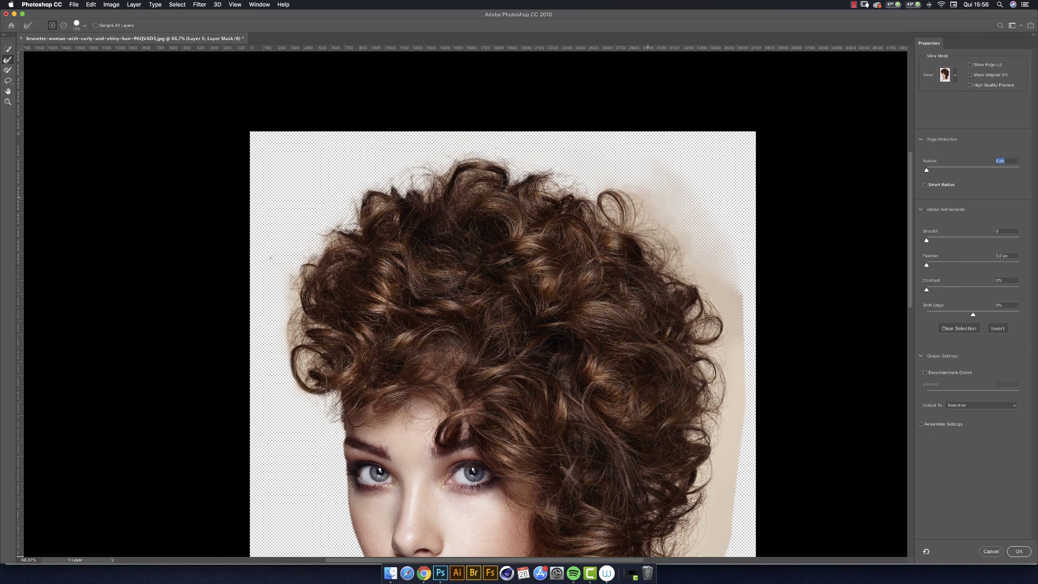
{"action": "mouse_move", "coordinate": [648, 197]}
{"action": "left_mouse_down"}
{"action": "mouse_move", "coordinate": [670, 186]}
{"action": "mouse_move", "coordinate": [639, 203]}
{"action": "mouse_move", "coordinate": [670, 208]}
{"action": "mouse_move", "coordinate": [652, 228]}
{"action": "mouse_move", "coordinate": [686, 221]}
{"action": "mouse_move", "coordinate": [680, 248]}
{"action": "mouse_move", "coordinate": [655, 236]}
{"action": "mouse_move", "coordinate": [673, 262]}
{"action": "mouse_move", "coordinate": [685, 254]}
{"action": "mouse_move", "coordinate": [725, 286]}
{"action": "mouse_move", "coordinate": [734, 348]}
{"action": "mouse_move", "coordinate": [709, 294]}
{"action": "left_mouse_up"}
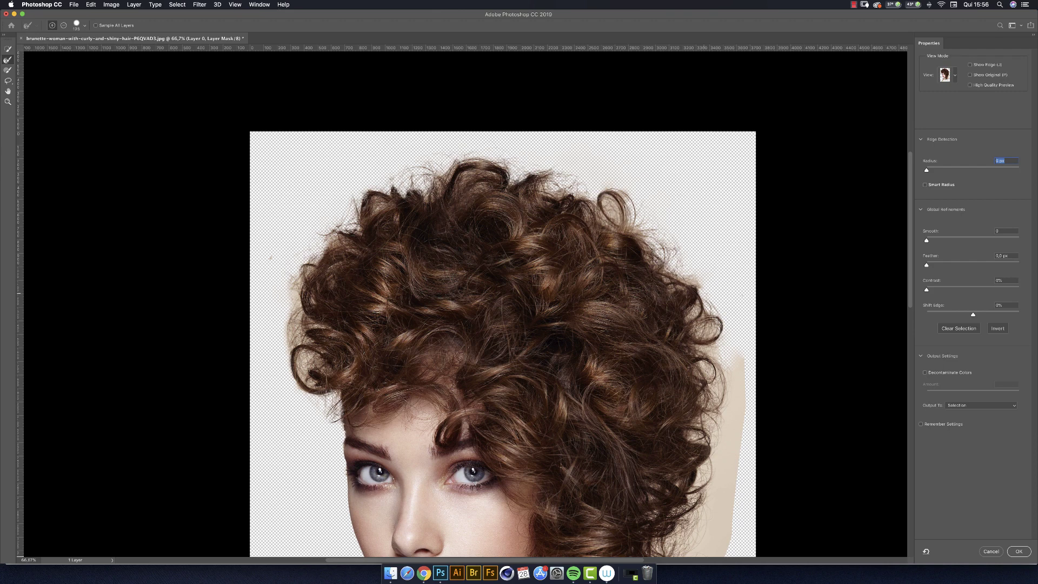
{"action": "left_click_drag", "start_coordinate": [727, 346], "coordinate": [738, 388]}
{"action": "mouse_move", "coordinate": [738, 389]}
{"action": "left_mouse_down"}
{"action": "mouse_move", "coordinate": [734, 430]}
{"action": "mouse_move", "coordinate": [738, 414]}
{"action": "mouse_move", "coordinate": [711, 426]}
{"action": "mouse_move", "coordinate": [724, 408]}
{"action": "mouse_move", "coordinate": [713, 405]}
{"action": "mouse_move", "coordinate": [719, 389]}
{"action": "mouse_move", "coordinate": [705, 363]}
{"action": "mouse_move", "coordinate": [704, 286]}
{"action": "left_mouse_up"}
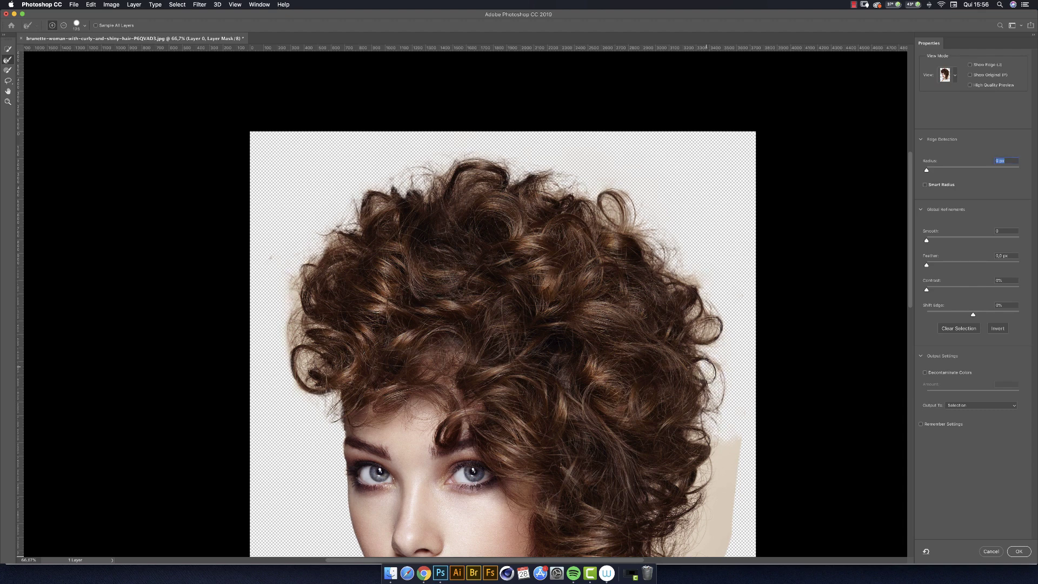
Refine the curls along the middle of the right hair outline at 100% zoom, removing the beige strip beside them
{"action": "scroll", "coordinate": [465, 303], "scroll_direction": "down", "scroll_amount": 5}
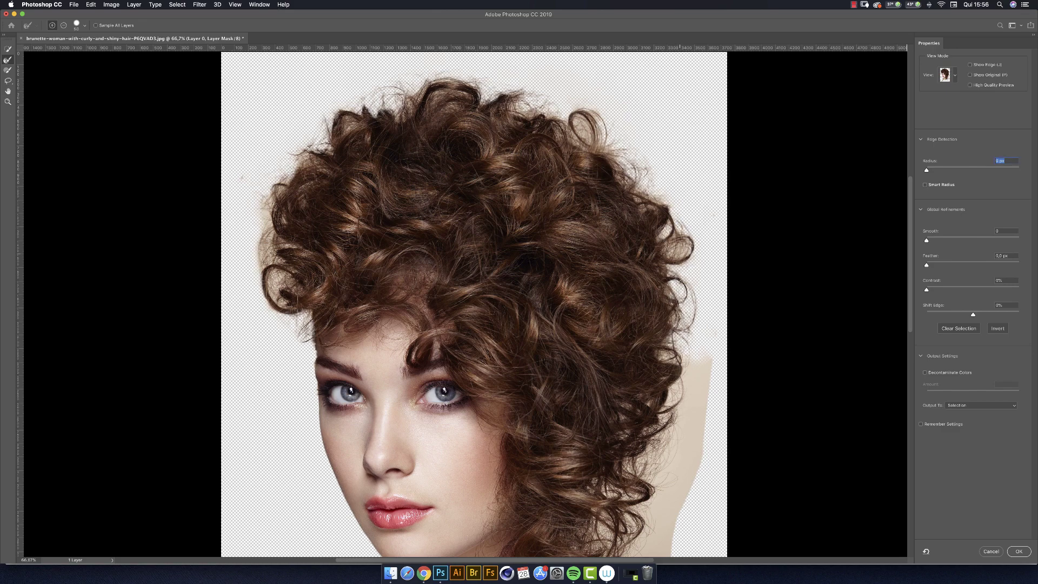
{"action": "key", "text": "super+1"}
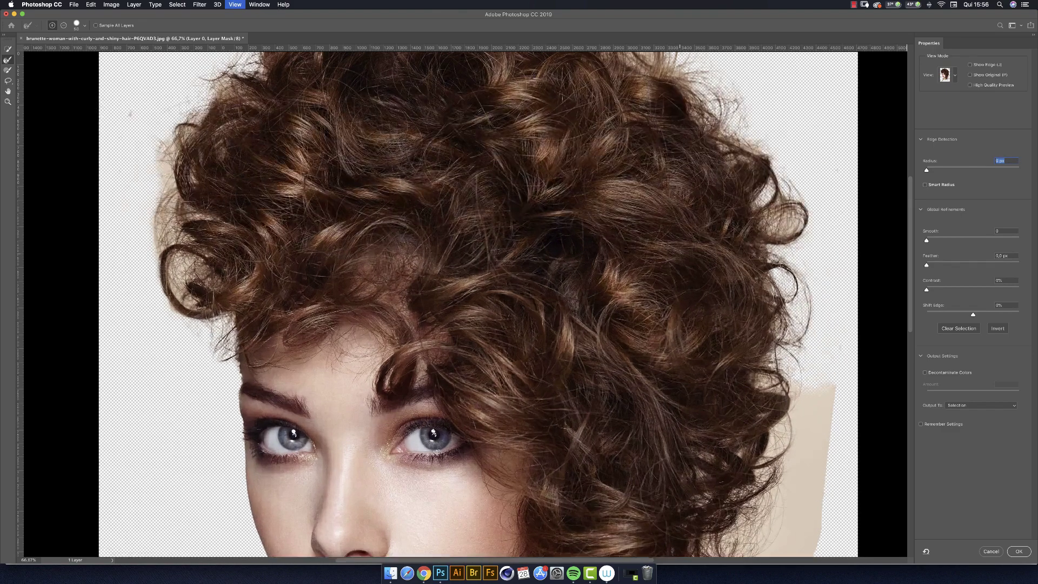
{"action": "scroll", "coordinate": [460, 303], "scroll_direction": "right", "scroll_amount": 3}
{"action": "scroll", "coordinate": [459, 303], "scroll_direction": "up", "scroll_amount": 2}
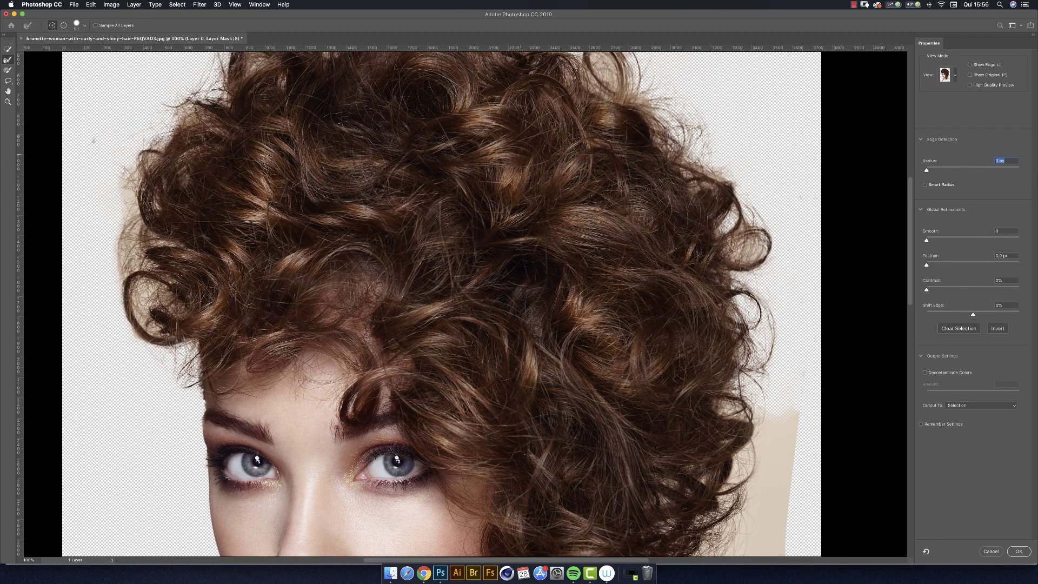
{"action": "left_click_drag", "start_coordinate": [765, 241], "coordinate": [766, 247]}
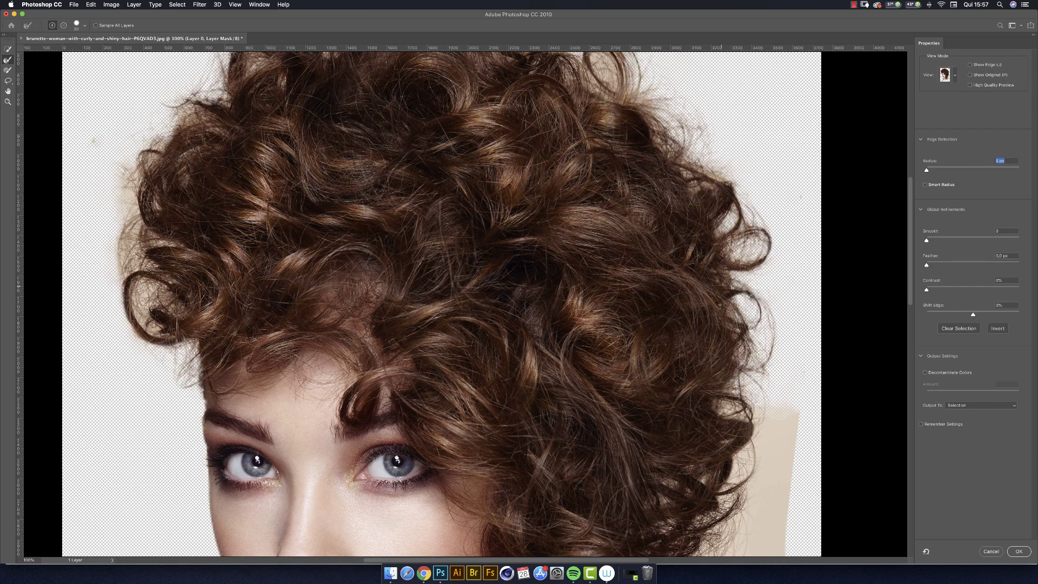
{"action": "left_click_drag", "start_coordinate": [722, 286], "coordinate": [650, 154]}
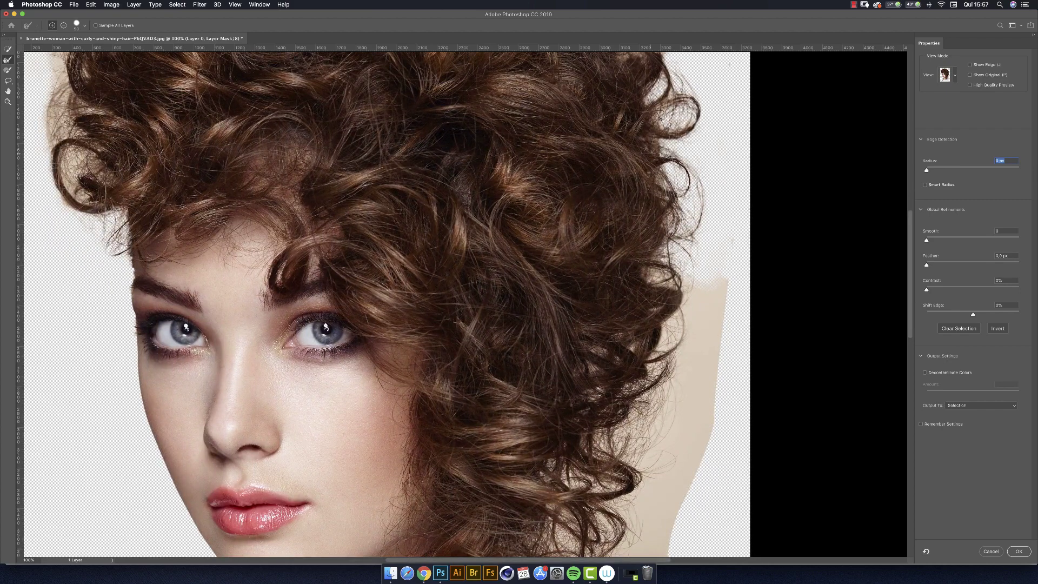
{"action": "mouse_move", "coordinate": [727, 286]}
{"action": "left_mouse_down"}
{"action": "mouse_move", "coordinate": [696, 287]}
{"action": "mouse_move", "coordinate": [716, 351]}
{"action": "mouse_move", "coordinate": [690, 469]}
{"action": "left_mouse_up"}
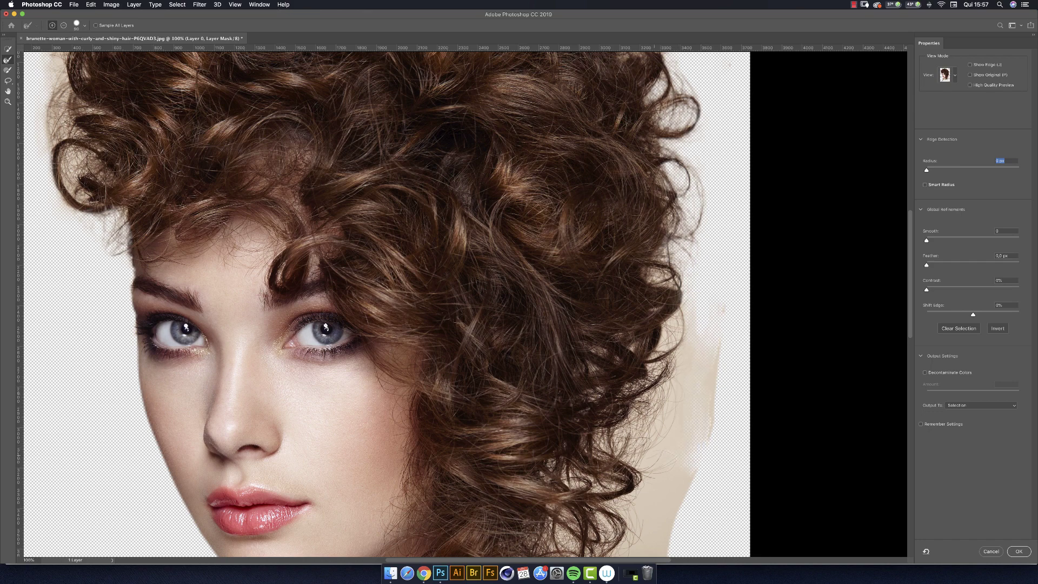
{"action": "mouse_move", "coordinate": [680, 414]}
{"action": "left_mouse_down"}
{"action": "mouse_move", "coordinate": [638, 452]}
{"action": "mouse_move", "coordinate": [622, 443]}
{"action": "mouse_move", "coordinate": [662, 393]}
{"action": "mouse_move", "coordinate": [665, 369]}
{"action": "mouse_move", "coordinate": [644, 387]}
{"action": "mouse_move", "coordinate": [680, 318]}
{"action": "mouse_move", "coordinate": [666, 327]}
{"action": "mouse_move", "coordinate": [686, 354]}
{"action": "mouse_move", "coordinate": [676, 395]}
{"action": "mouse_move", "coordinate": [716, 400]}
{"action": "left_mouse_up"}
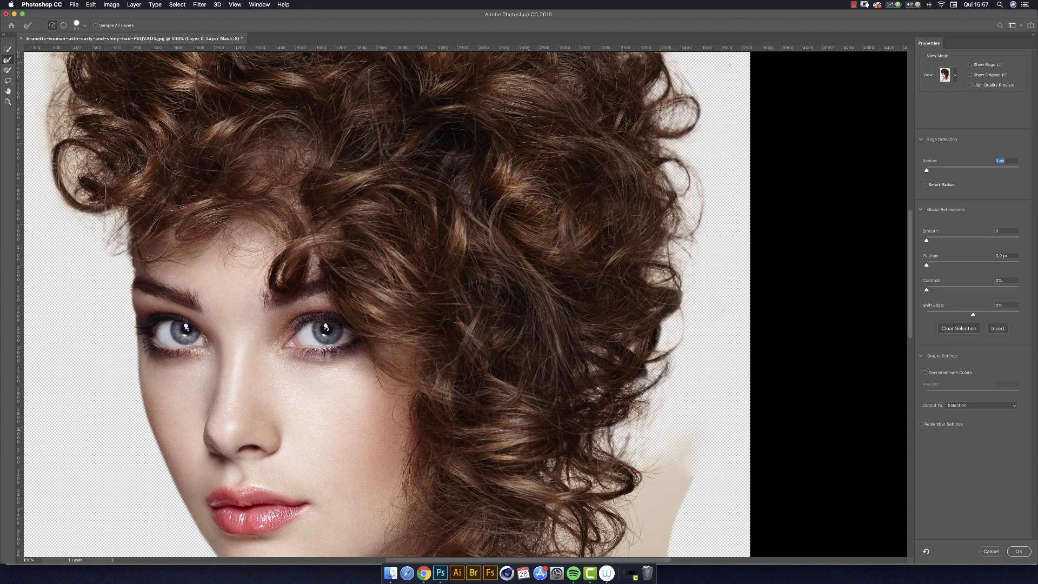
{"action": "left_click_drag", "start_coordinate": [649, 416], "coordinate": [641, 411]}
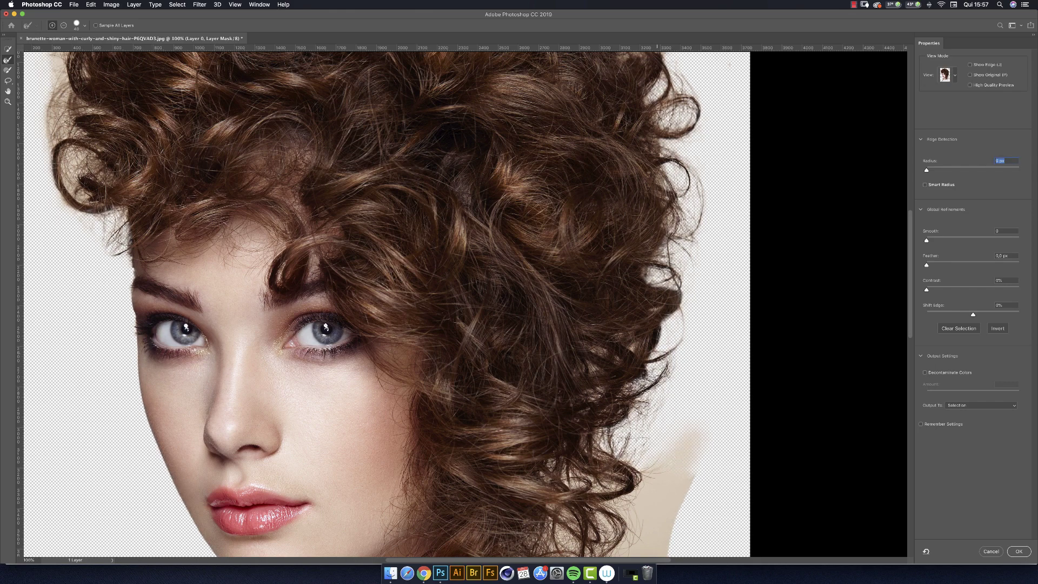
Brush out the background around the lower-right curls down to the shoulder with the Refine Edge Brush
{"action": "scroll", "coordinate": [650, 378], "scroll_direction": "down", "scroll_amount": 10}
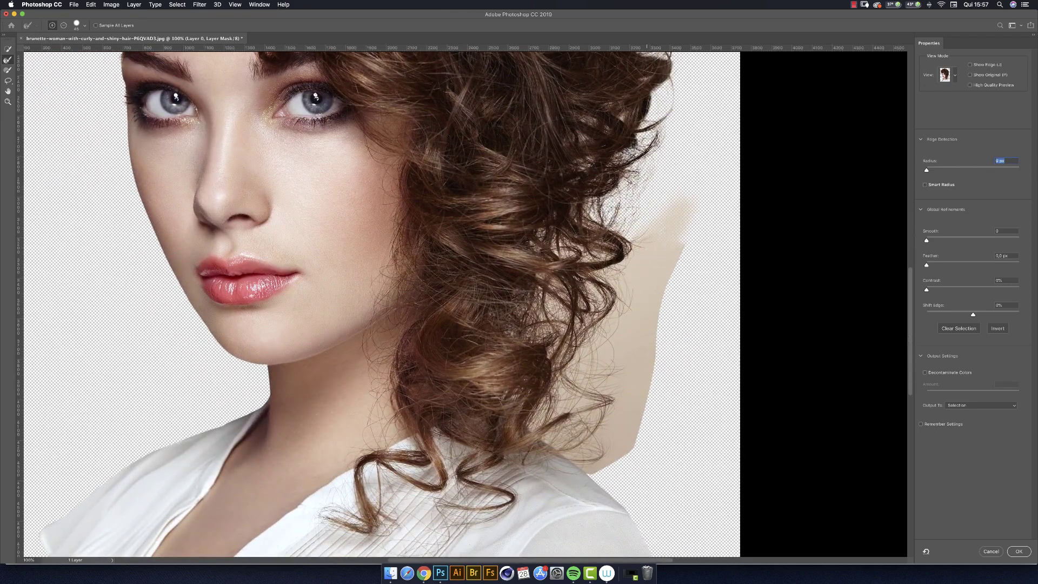
{"action": "mouse_move", "coordinate": [648, 346]}
{"action": "left_mouse_down"}
{"action": "mouse_move", "coordinate": [675, 241]}
{"action": "mouse_move", "coordinate": [649, 276]}
{"action": "mouse_move", "coordinate": [622, 270]}
{"action": "mouse_move", "coordinate": [644, 314]}
{"action": "mouse_move", "coordinate": [646, 379]}
{"action": "mouse_move", "coordinate": [622, 454]}
{"action": "mouse_move", "coordinate": [595, 467]}
{"action": "mouse_move", "coordinate": [576, 449]}
{"action": "mouse_move", "coordinate": [621, 411]}
{"action": "mouse_move", "coordinate": [630, 389]}
{"action": "mouse_move", "coordinate": [633, 319]}
{"action": "mouse_move", "coordinate": [627, 368]}
{"action": "mouse_move", "coordinate": [611, 324]}
{"action": "mouse_move", "coordinate": [622, 292]}
{"action": "mouse_move", "coordinate": [594, 365]}
{"action": "mouse_move", "coordinate": [600, 398]}
{"action": "mouse_move", "coordinate": [581, 343]}
{"action": "left_mouse_up"}
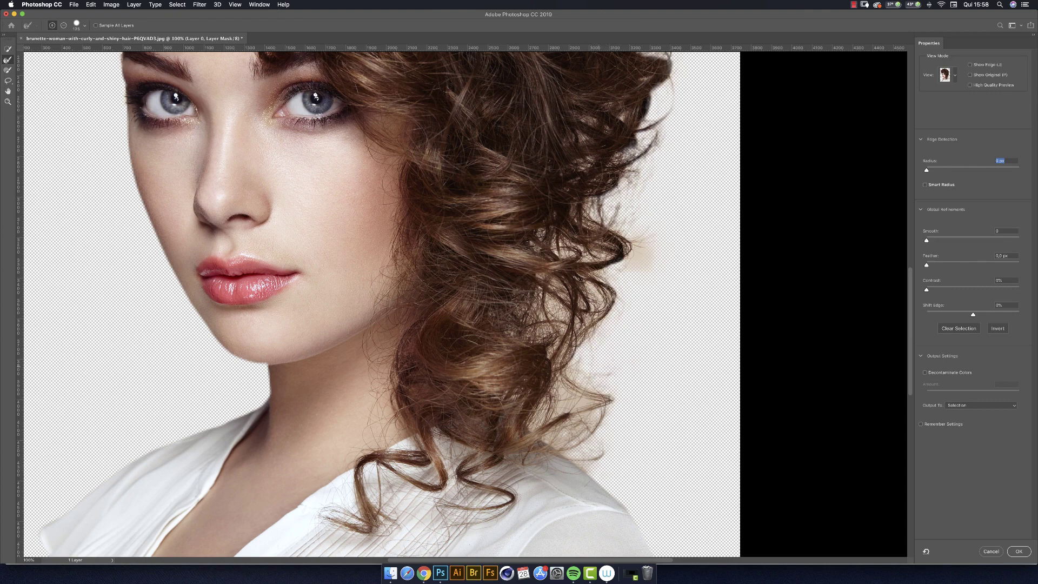
{"action": "mouse_move", "coordinate": [593, 380]}
{"action": "left_mouse_down"}
{"action": "mouse_move", "coordinate": [538, 415]}
{"action": "mouse_move", "coordinate": [560, 389]}
{"action": "mouse_move", "coordinate": [588, 411]}
{"action": "mouse_move", "coordinate": [586, 424]}
{"action": "mouse_move", "coordinate": [552, 437]}
{"action": "mouse_move", "coordinate": [564, 437]}
{"action": "left_mouse_up"}
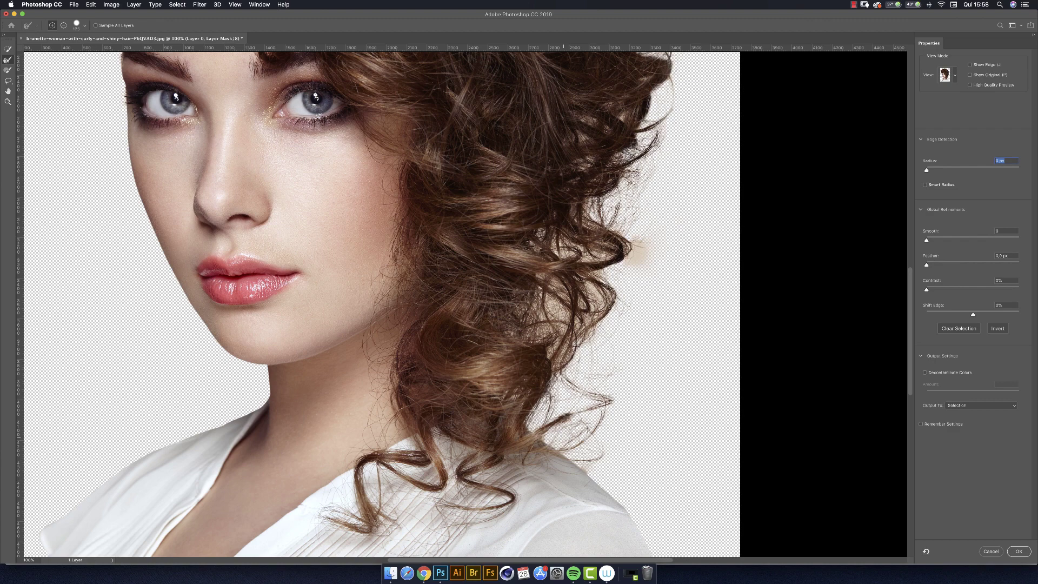
{"action": "mouse_move", "coordinate": [644, 246]}
{"action": "left_mouse_down"}
{"action": "mouse_move", "coordinate": [621, 232]}
{"action": "mouse_move", "coordinate": [628, 235]}
{"action": "left_mouse_up"}
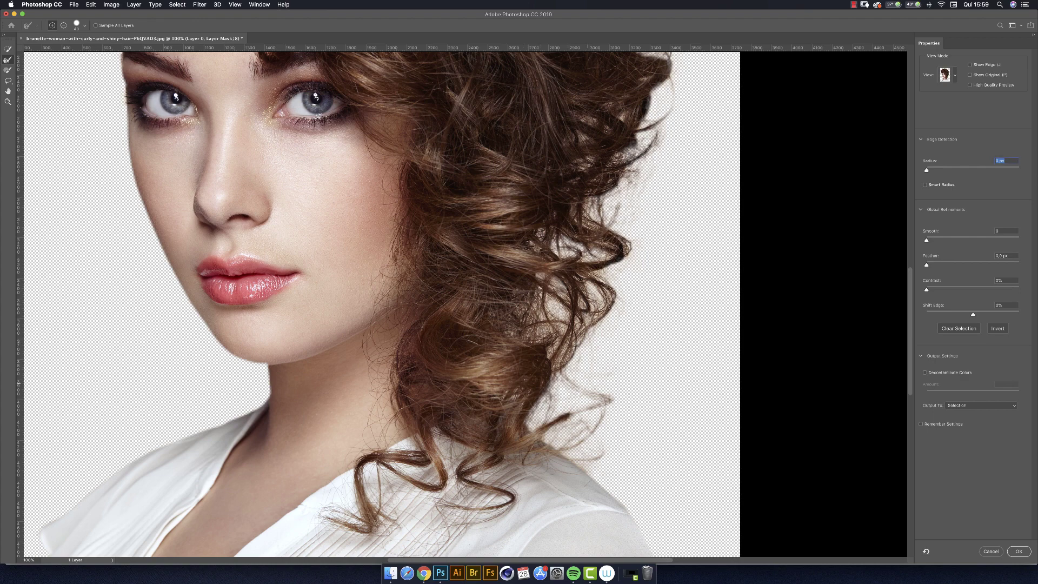
Clear the background remaining inside the looped curl at the upper-right of the hair
{"action": "scroll", "coordinate": [379, 303], "scroll_direction": "up", "scroll_amount": 5}
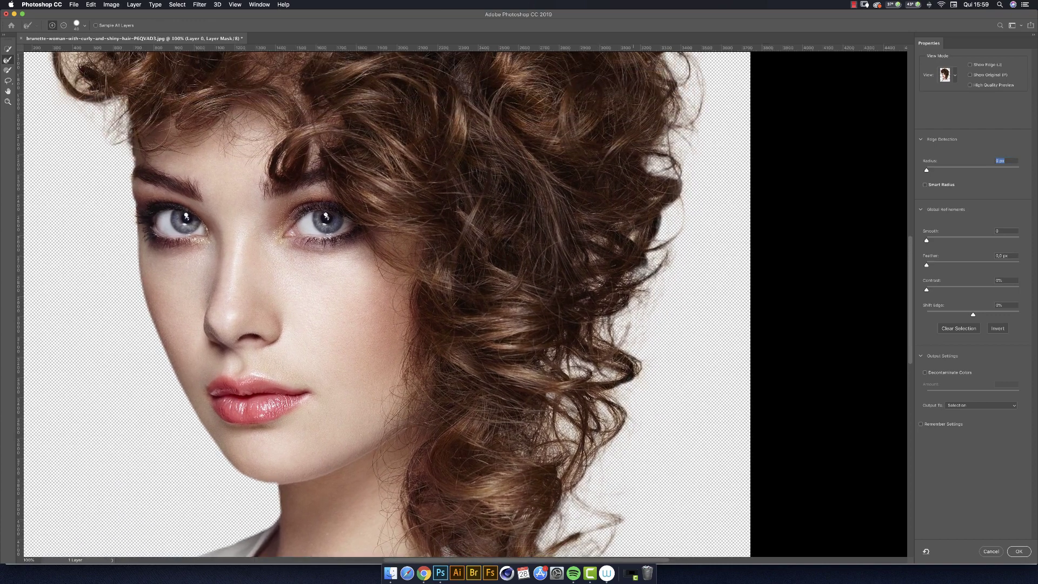
{"action": "scroll", "coordinate": [379, 303], "scroll_direction": "up", "scroll_amount": 12}
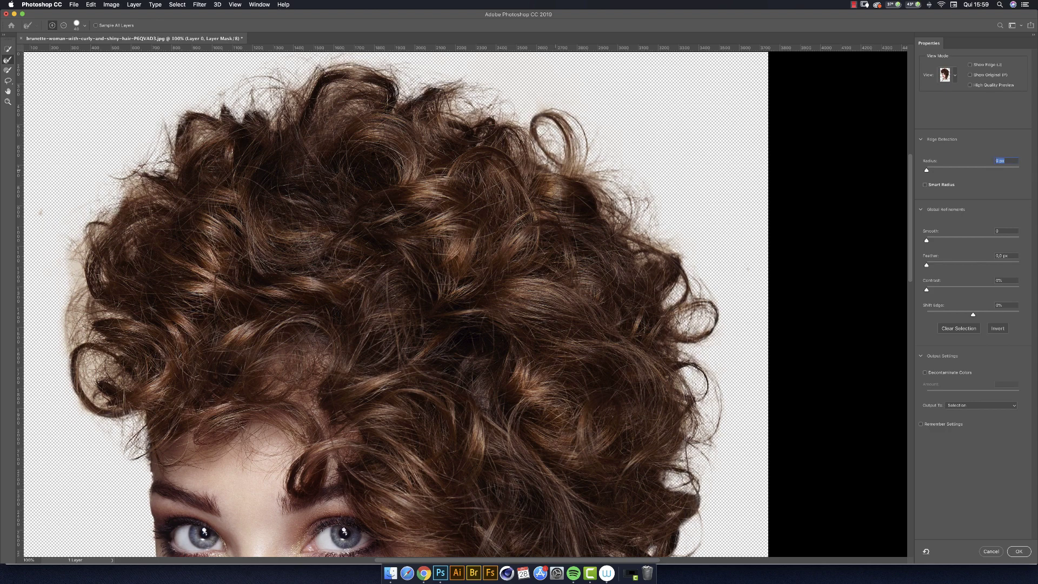
{"action": "left_click_drag", "start_coordinate": [555, 171], "coordinate": [541, 121]}
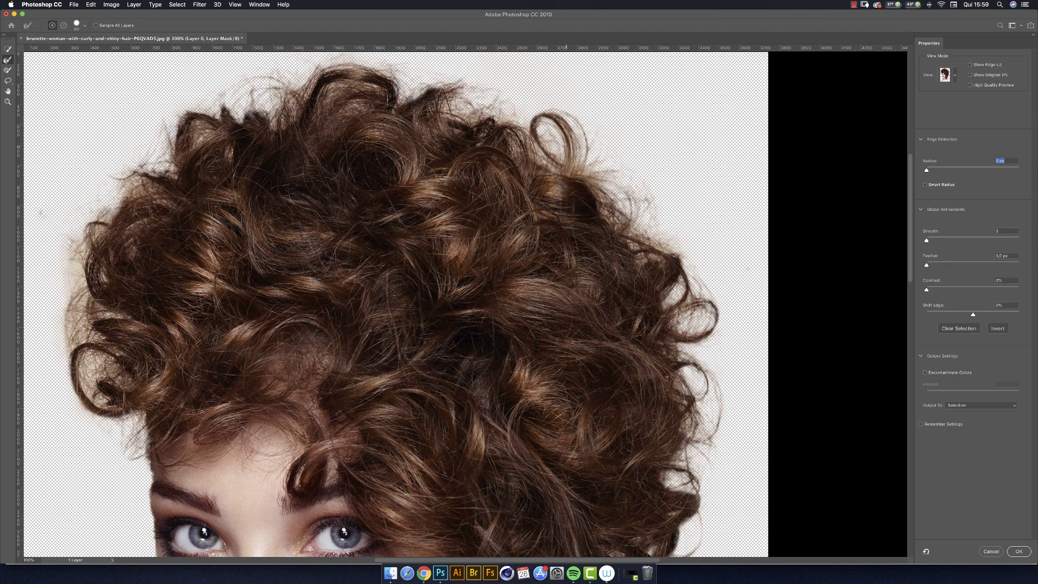
Touch up the left hair outline and the background showing inside its large curl with the Refine Edge Brush
{"action": "mouse_move", "coordinate": [565, 270]}
{"action": "left_mouse_down"}
{"action": "mouse_move", "coordinate": [574, 368]}
{"action": "mouse_move", "coordinate": [779, 332]}
{"action": "left_mouse_up"}
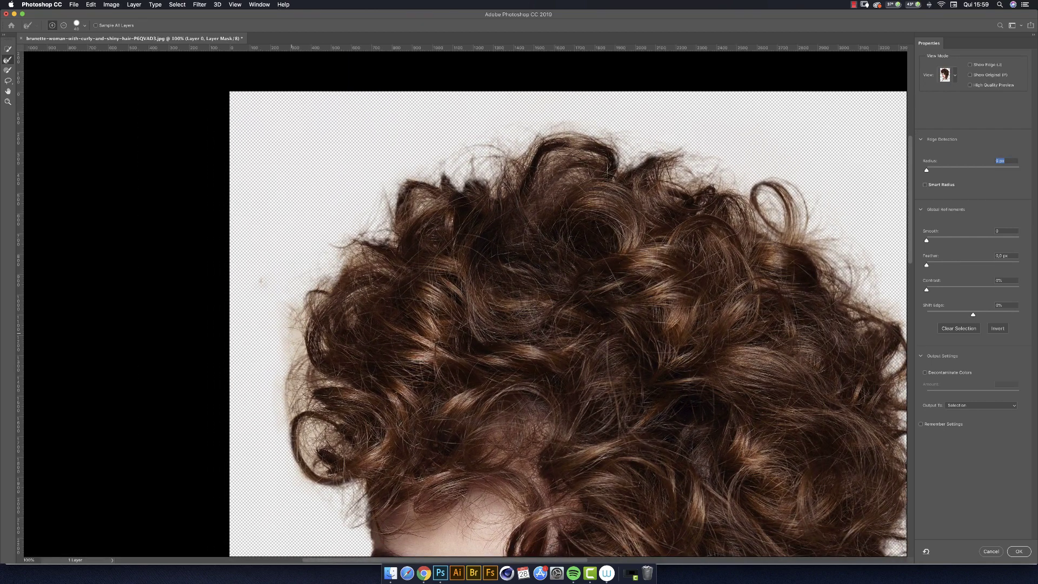
{"action": "left_click_drag", "start_coordinate": [292, 338], "coordinate": [299, 322]}
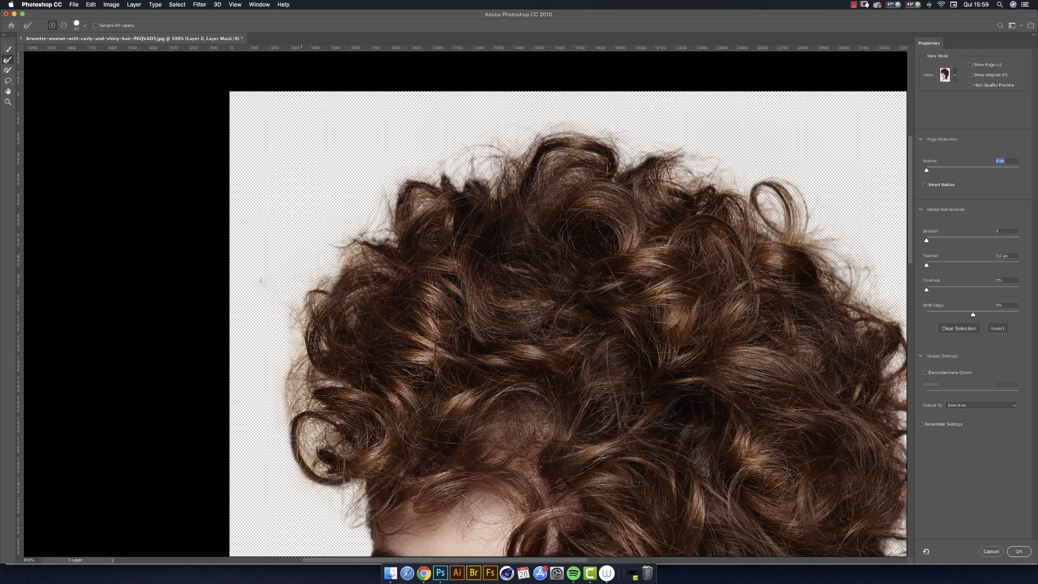
{"action": "left_click", "coordinate": [293, 394]}
{"action": "left_click", "coordinate": [300, 386]}
{"action": "left_click", "coordinate": [765, 203]}
{"action": "mouse_move", "coordinate": [306, 447]}
{"action": "left_mouse_down"}
{"action": "mouse_move", "coordinate": [312, 433]}
{"action": "mouse_move", "coordinate": [320, 460]}
{"action": "left_mouse_up"}
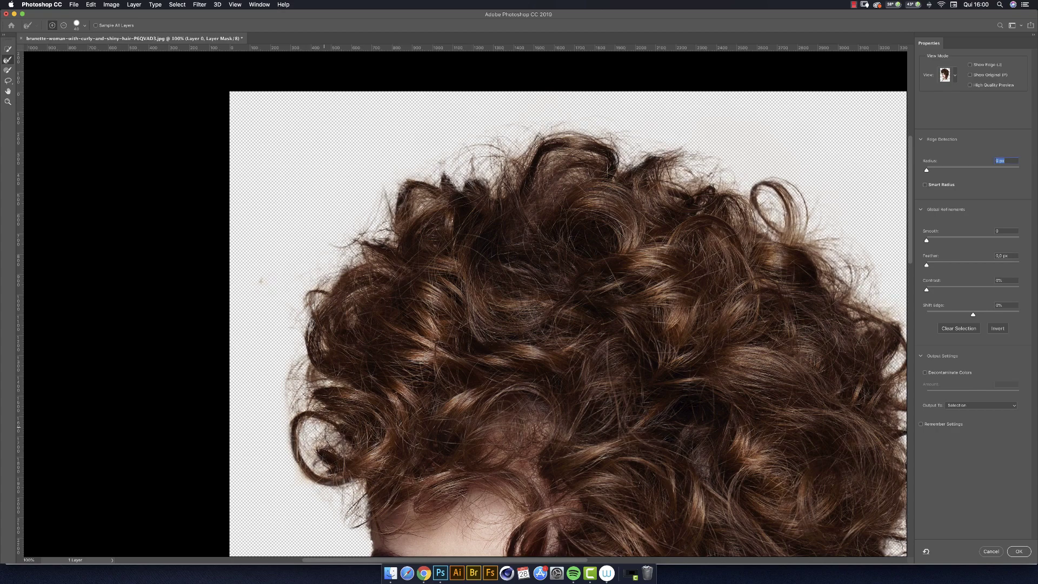
Check the refined hair outline all around the head, both close up and with the whole portrait in view
{"action": "scroll", "coordinate": [465, 303], "scroll_direction": "down", "scroll_amount": 5}
{"action": "scroll", "coordinate": [465, 303], "scroll_direction": "right", "scroll_amount": 3}
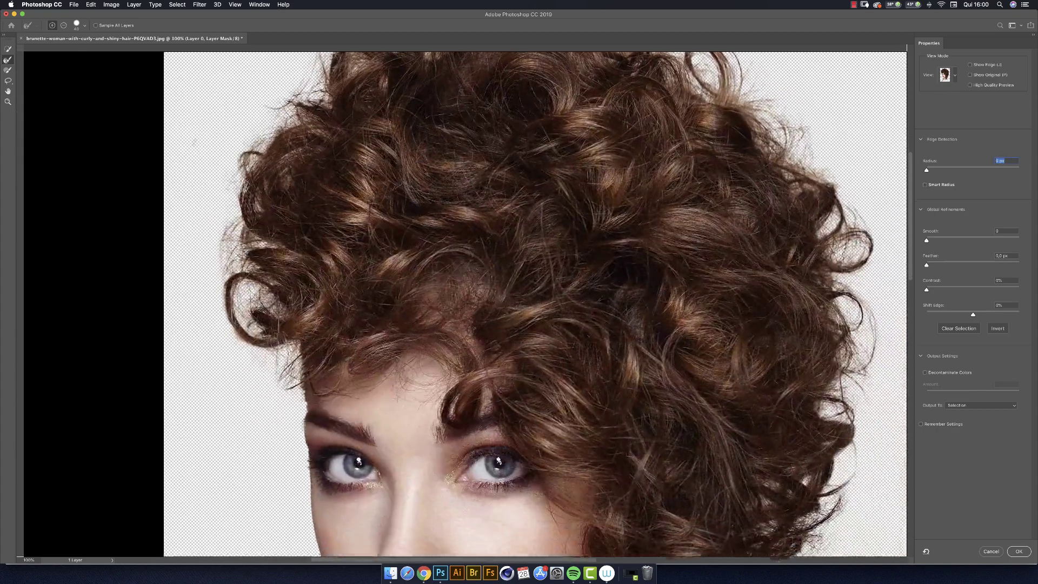
{"action": "scroll", "coordinate": [465, 303], "scroll_direction": "down", "scroll_amount": 2}
{"action": "scroll", "coordinate": [465, 303], "scroll_direction": "right", "scroll_amount": 4}
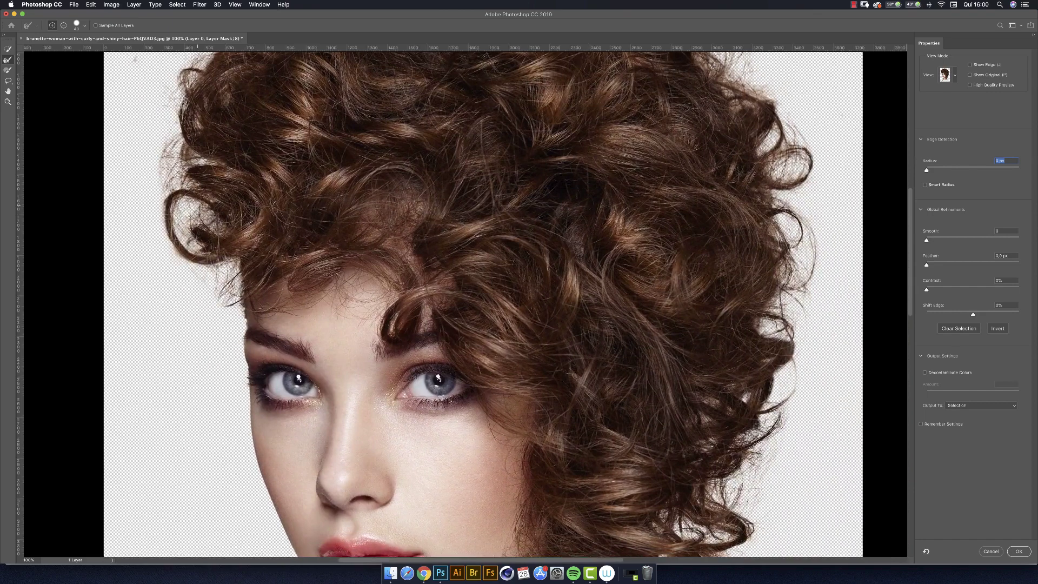
{"action": "scroll", "coordinate": [465, 303], "scroll_direction": "up", "scroll_amount": 5}
{"action": "key", "text": "super+r"}
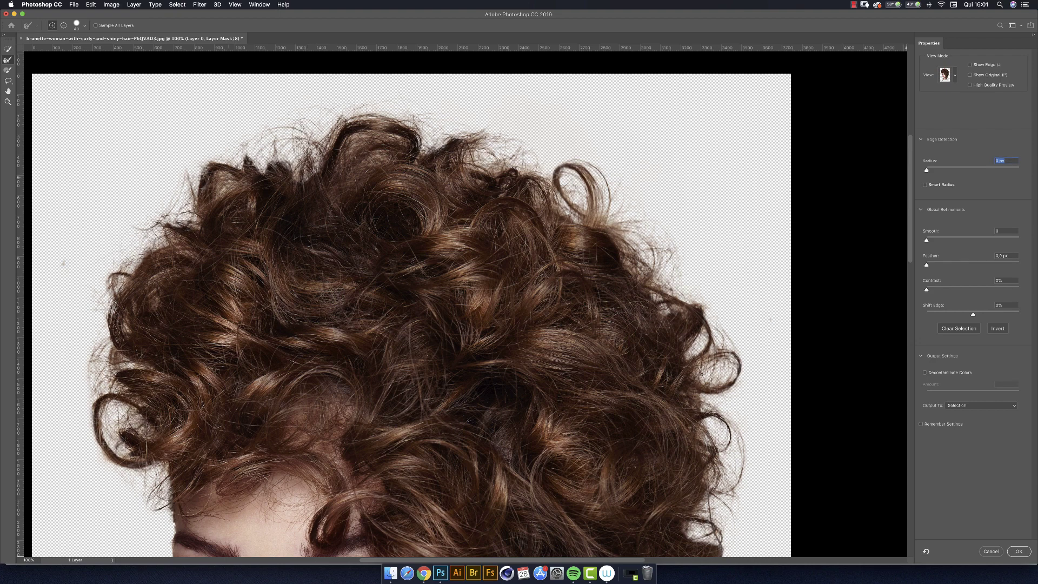
{"action": "key", "text": "super+0"}
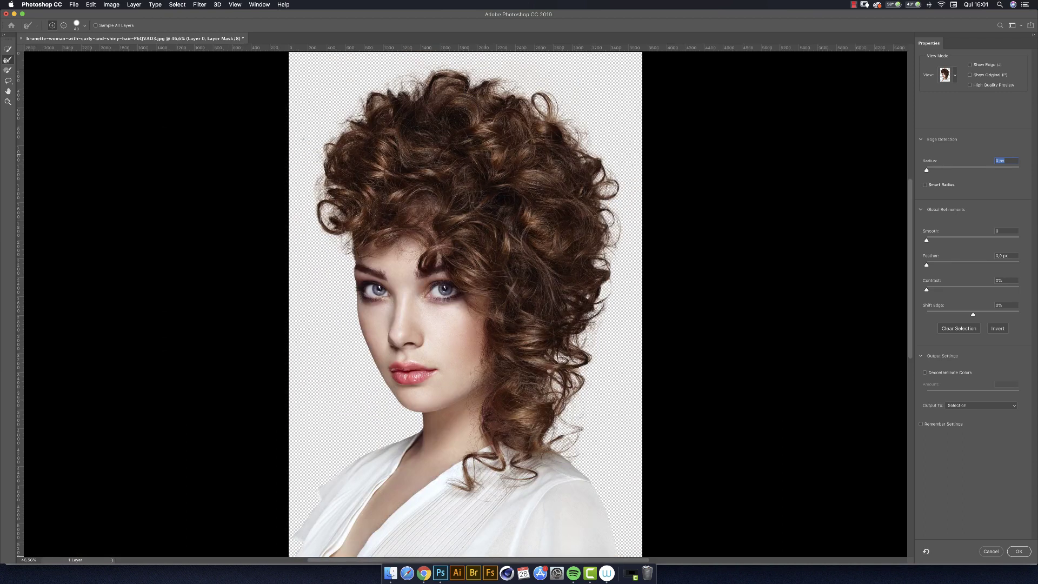
Switch the preview to Black & White and inspect the mask's hair edges at 100% zoom and in full view
{"action": "left_click", "coordinate": [947, 75]}
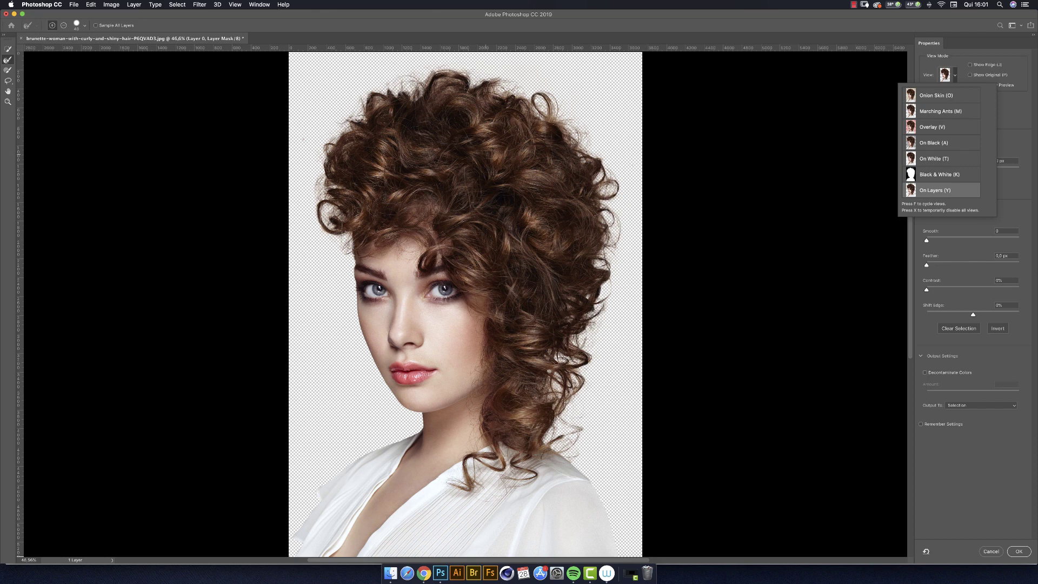
{"action": "key", "text": "k"}
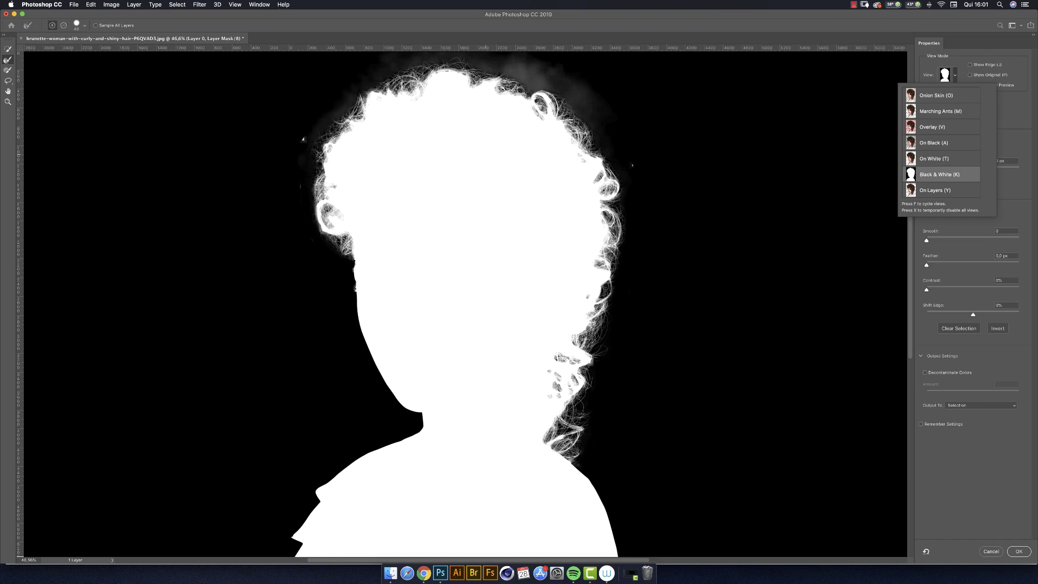
{"action": "key", "text": "super+1"}
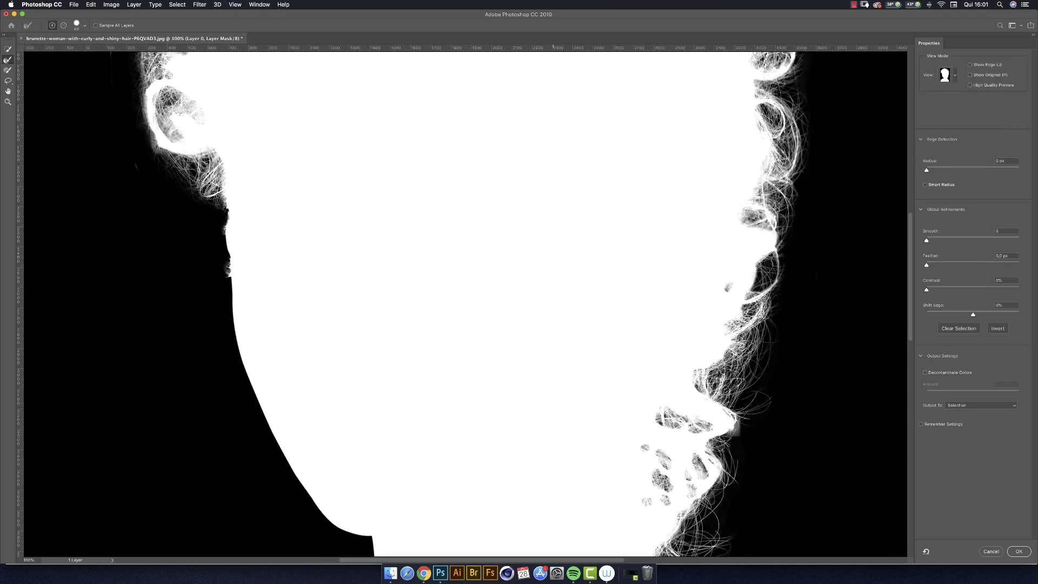
{"action": "scroll", "coordinate": [465, 303], "scroll_direction": "right", "scroll_amount": 8}
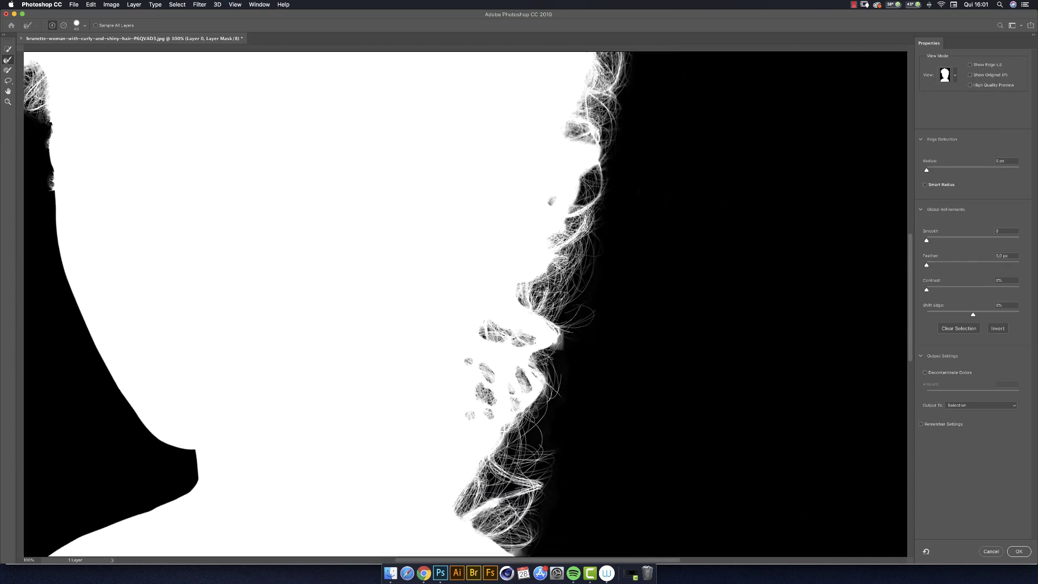
{"action": "left_click_drag", "start_coordinate": [603, 55], "coordinate": [708, 264]}
{"action": "scroll", "coordinate": [62, 297], "scroll_direction": "up", "scroll_amount": 5}
{"action": "scroll", "coordinate": [62, 296], "scroll_direction": "left", "scroll_amount": 3}
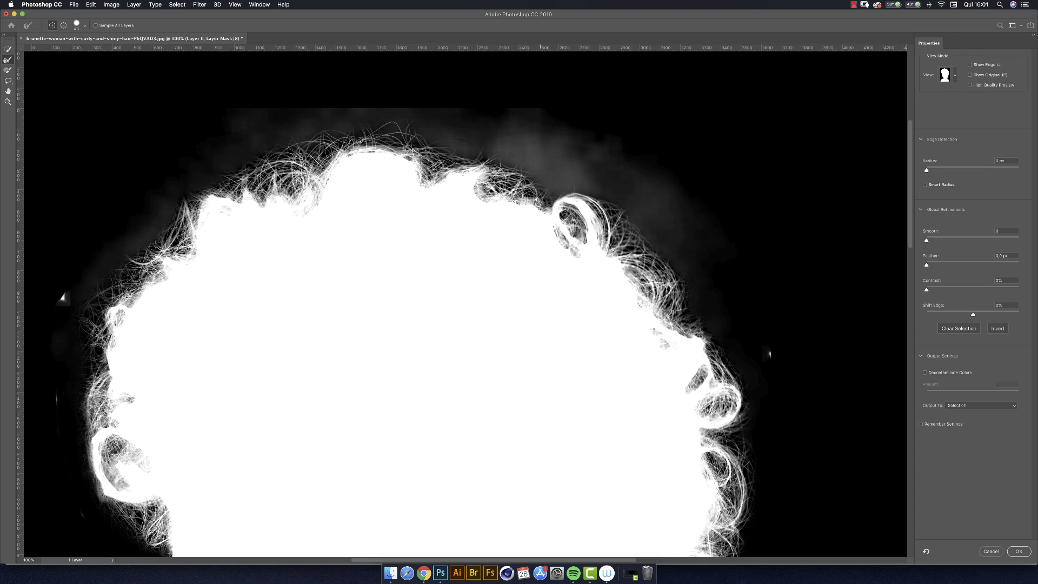
{"action": "key", "text": "super+0"}
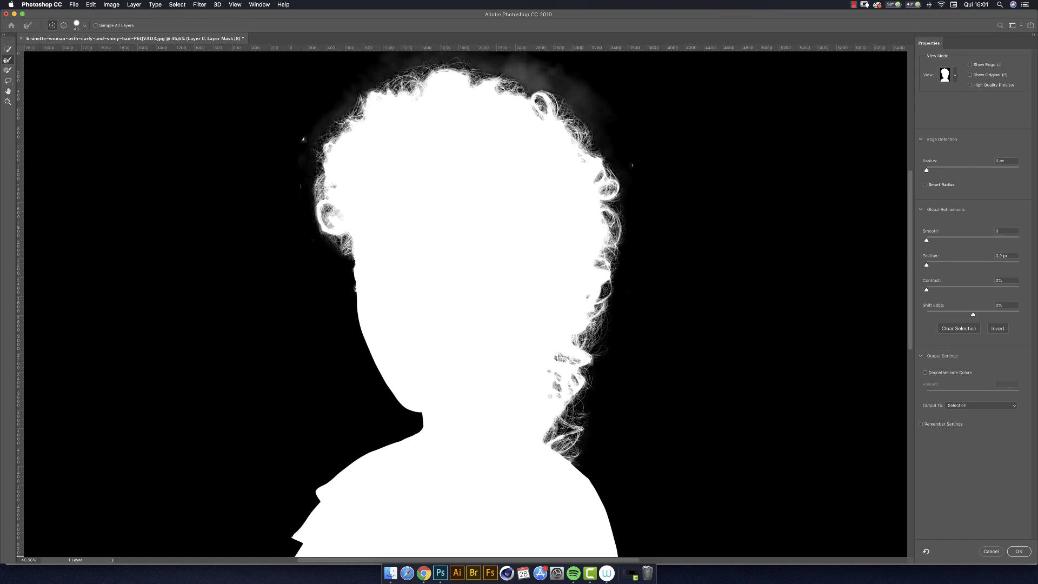
Preview the cutout in On Black view, try the overlay at 0% opacity, and set the opacity to 100%
{"action": "left_click", "coordinate": [955, 75]}
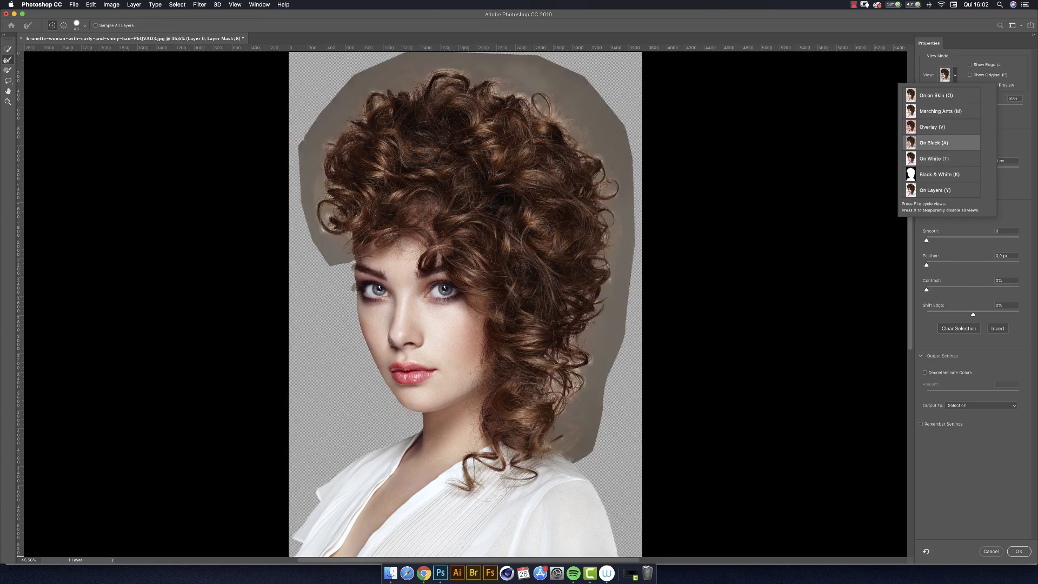
{"action": "left_click", "coordinate": [940, 143]}
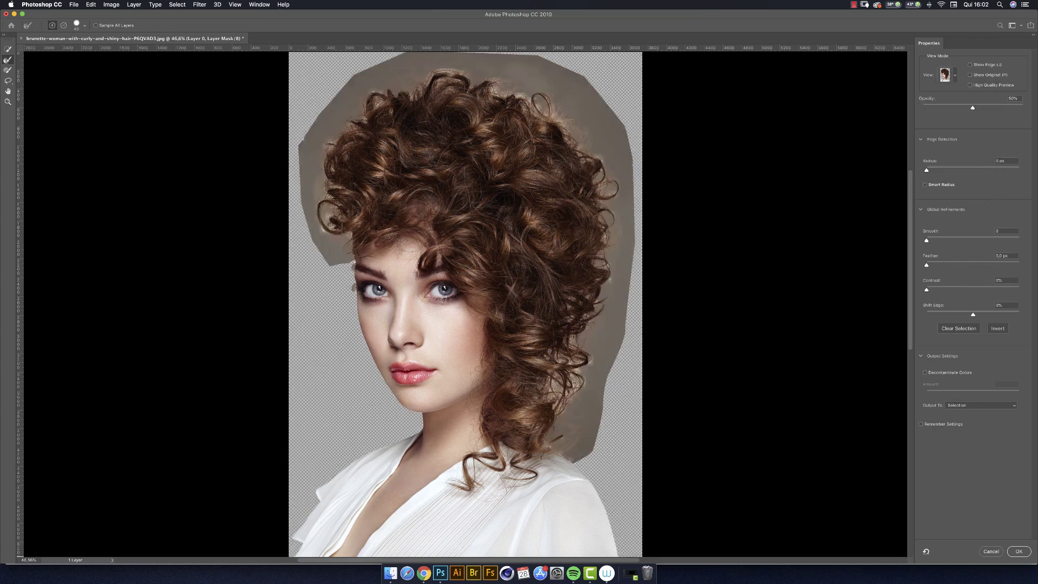
{"action": "left_click_drag", "start_coordinate": [973, 108], "coordinate": [1024, 108]}
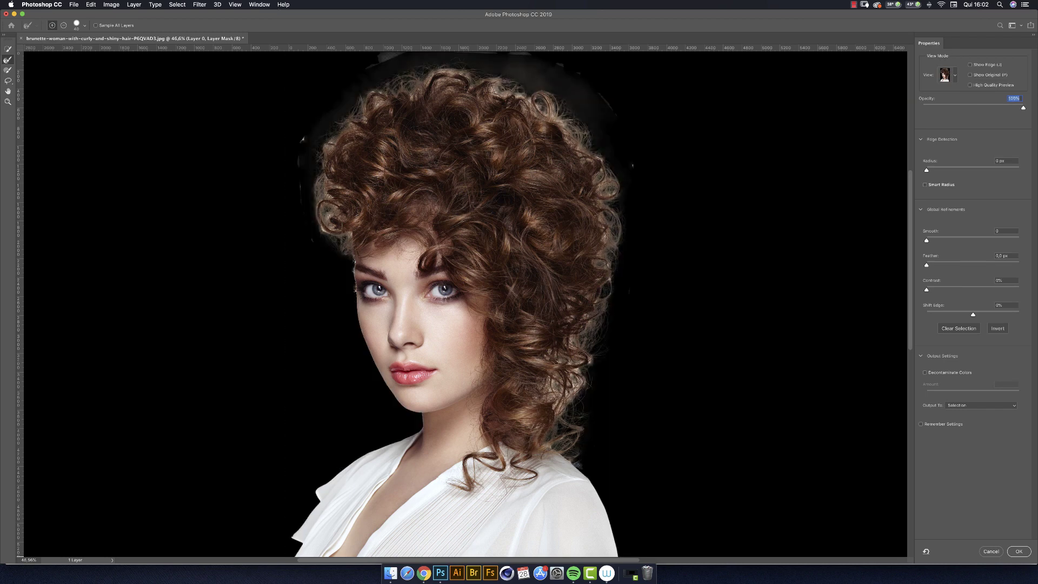
{"action": "left_click_drag", "start_coordinate": [1014, 107], "coordinate": [922, 108]}
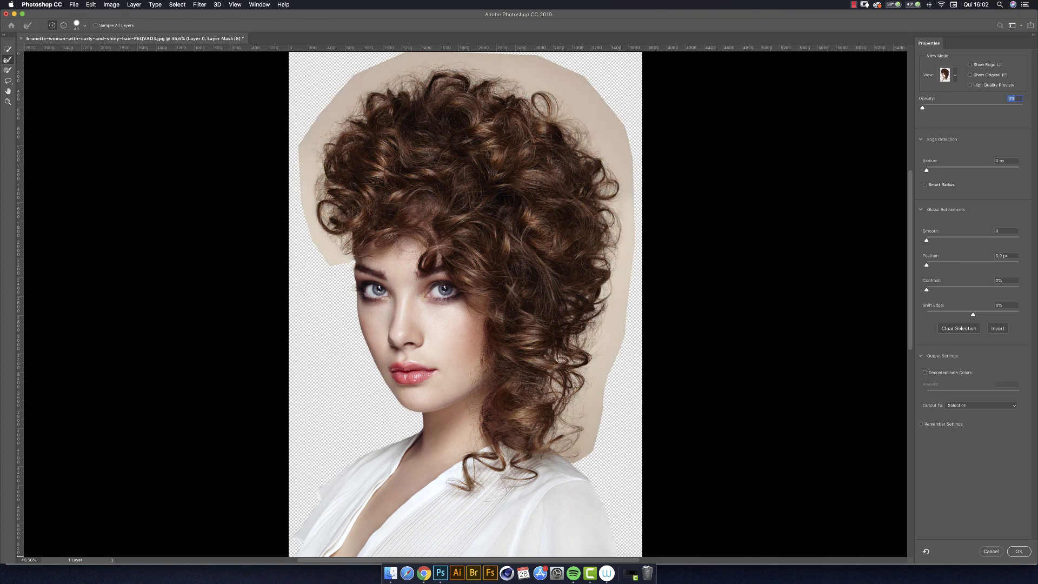
{"action": "left_click_drag", "start_coordinate": [923, 108], "coordinate": [1023, 108]}
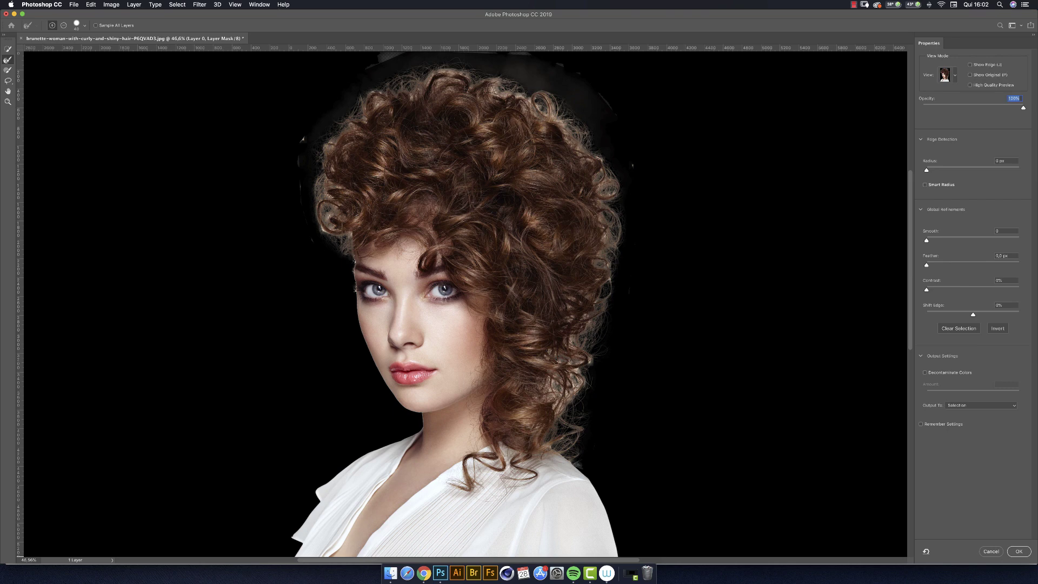
Inspect the face outline and right-side curls on black at 100% zoom and compare with the whole cutout in view
{"action": "key", "text": "super+1"}
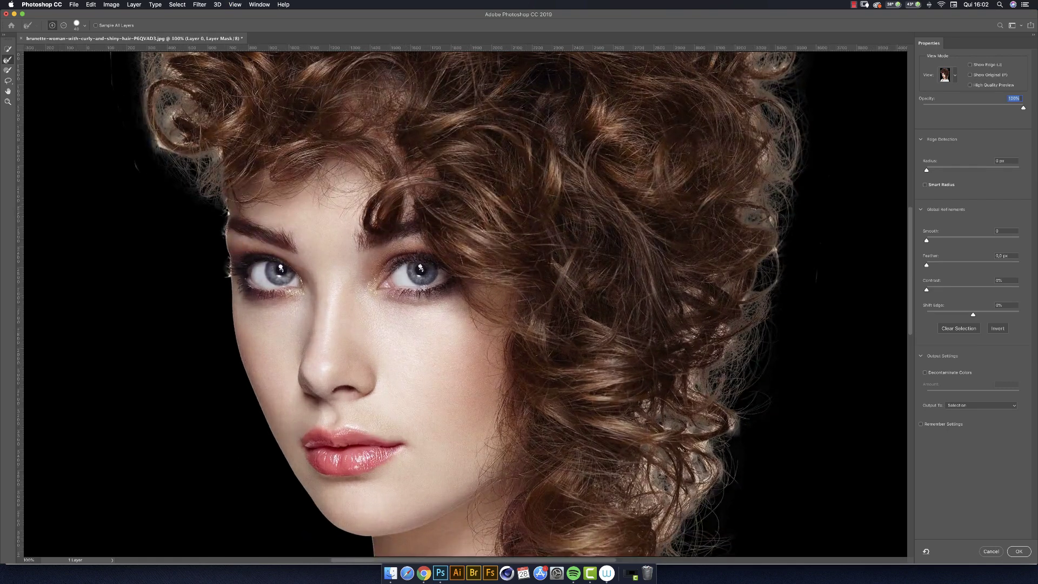
{"action": "scroll", "coordinate": [465, 302], "scroll_direction": "down", "scroll_amount": 3}
{"action": "scroll", "coordinate": [465, 303], "scroll_direction": "right", "scroll_amount": 3}
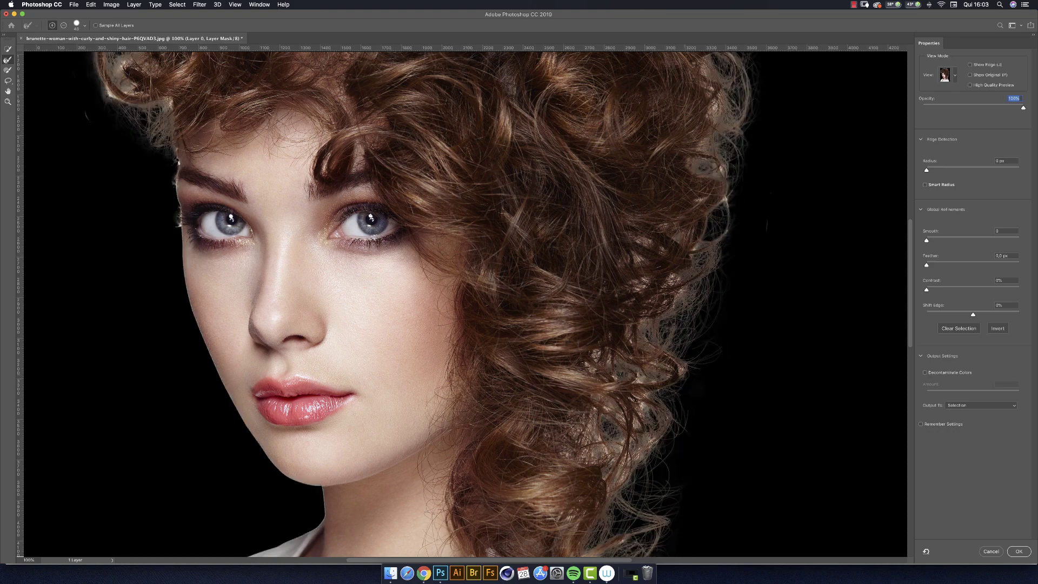
{"action": "key", "text": "super+minus"}
{"action": "key", "text": "super+minus"}
{"action": "key", "text": "super+minus"}
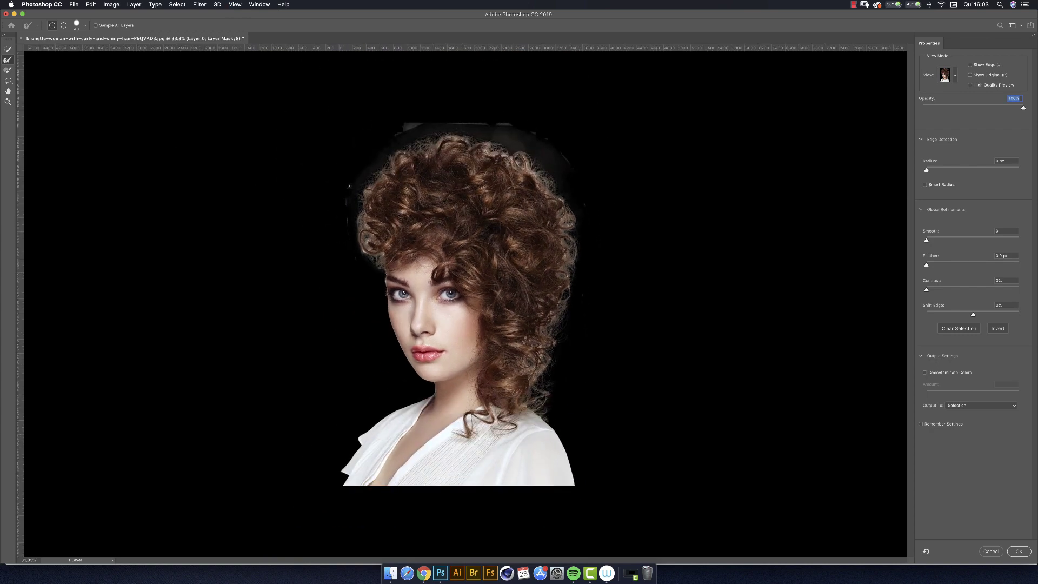
{"action": "key", "text": "super+plus"}
{"action": "key", "text": "super+plus"}
{"action": "key", "text": "super+plus"}
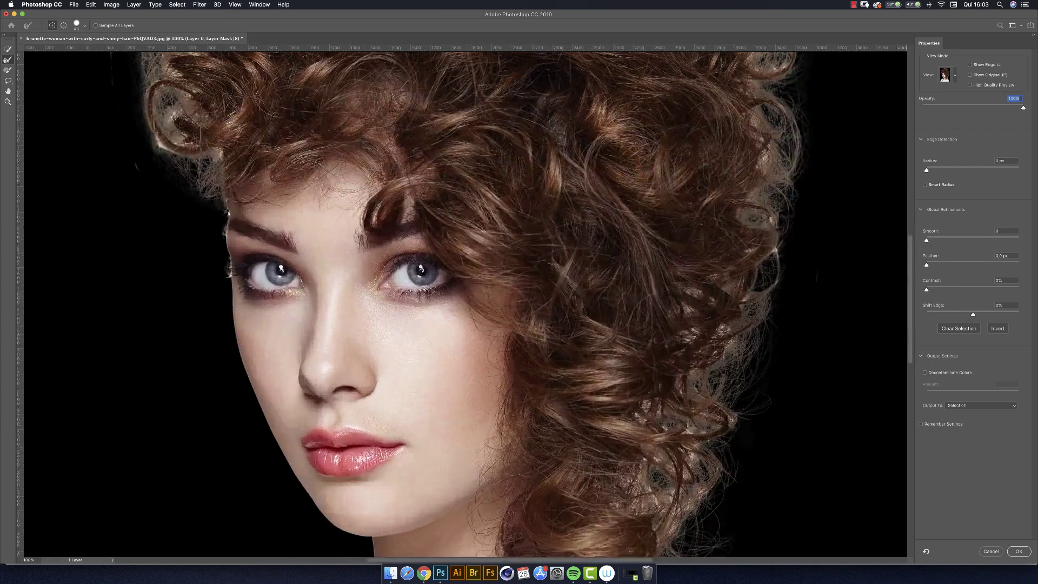
Examine the hair edges on black from the crown down the right side to the neck curls, finishing with the whole portrait
{"action": "scroll", "coordinate": [466, 304], "scroll_direction": "up", "scroll_amount": 5}
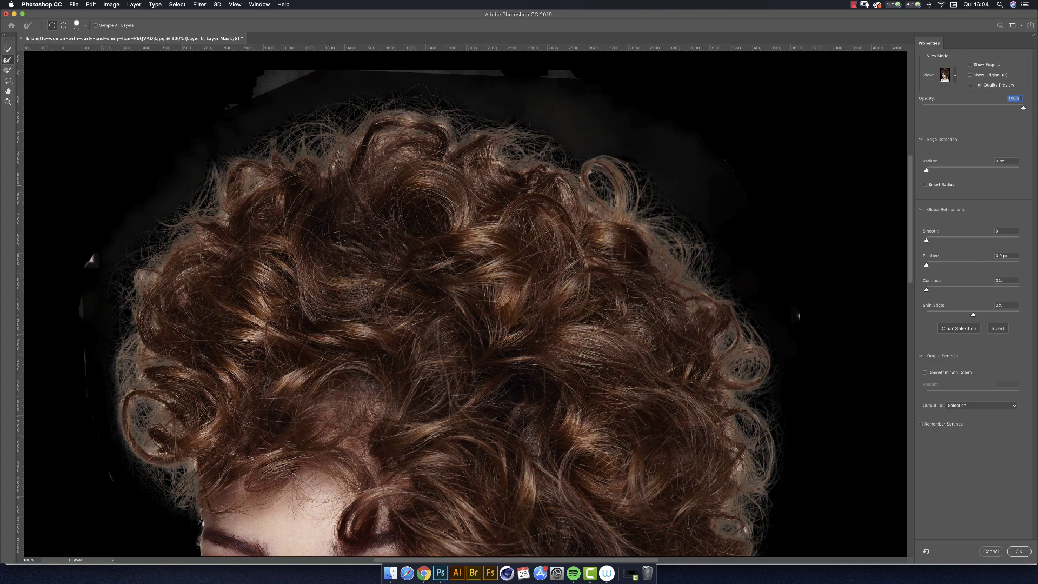
{"action": "scroll", "coordinate": [465, 303], "scroll_direction": "down", "scroll_amount": 5}
{"action": "scroll", "coordinate": [465, 303], "scroll_direction": "right", "scroll_amount": 2}
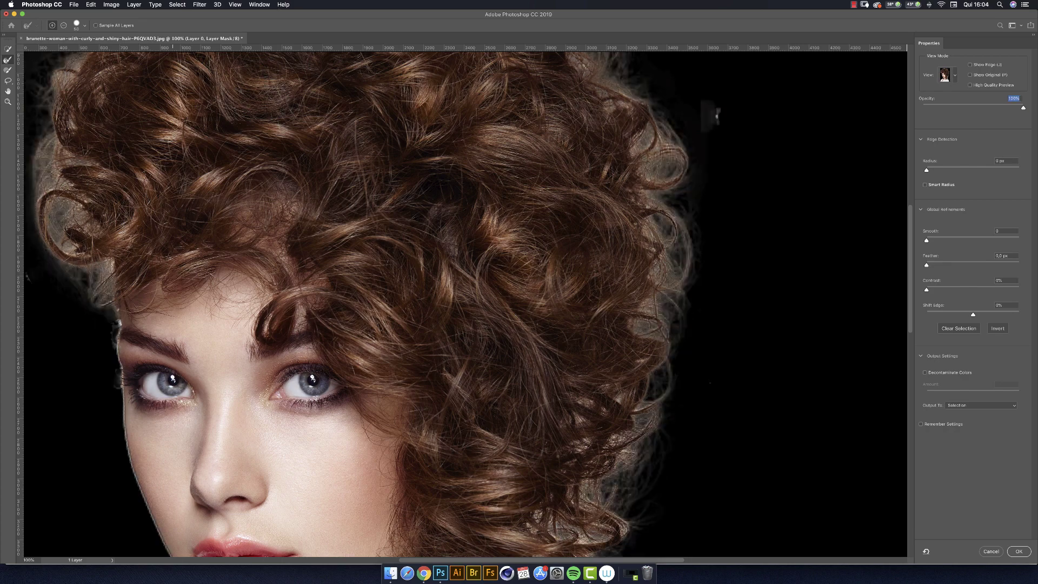
{"action": "scroll", "coordinate": [465, 303], "scroll_direction": "down", "scroll_amount": 3}
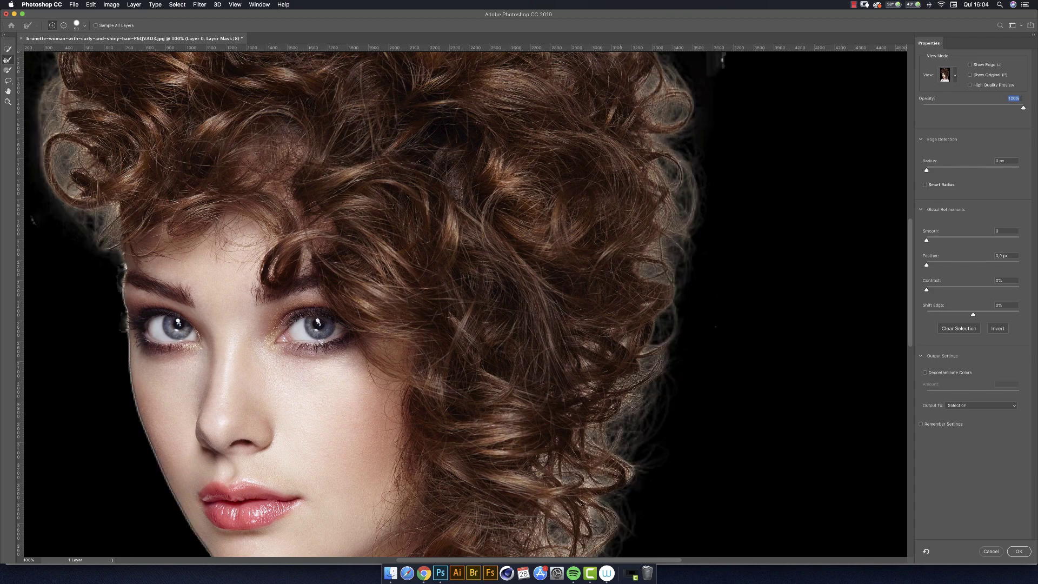
{"action": "scroll", "coordinate": [465, 303], "scroll_direction": "down", "scroll_amount": 3}
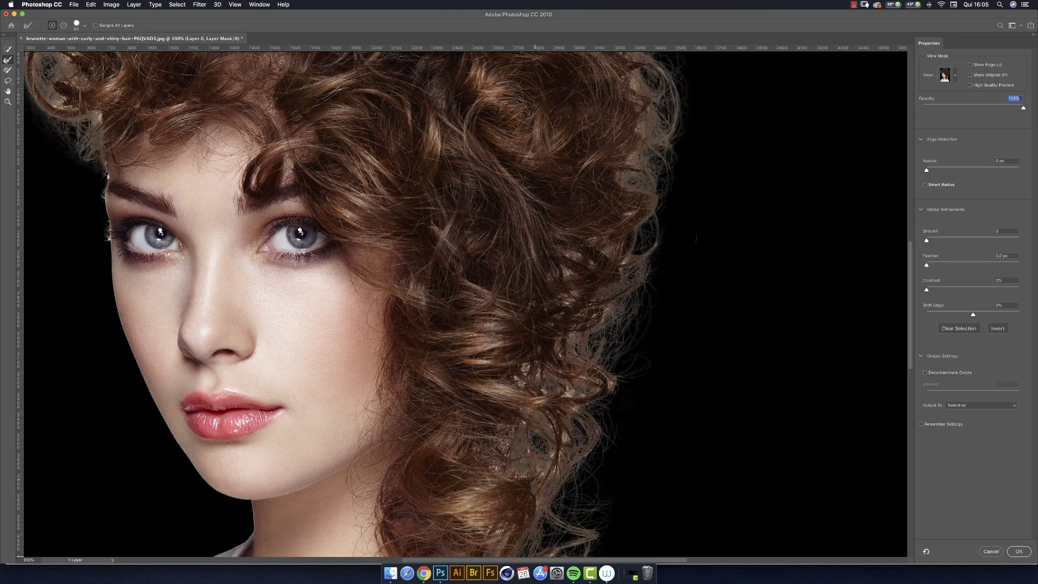
{"action": "scroll", "coordinate": [465, 303], "scroll_direction": "down", "scroll_amount": 3}
{"action": "scroll", "coordinate": [465, 302], "scroll_direction": "left", "scroll_amount": 2}
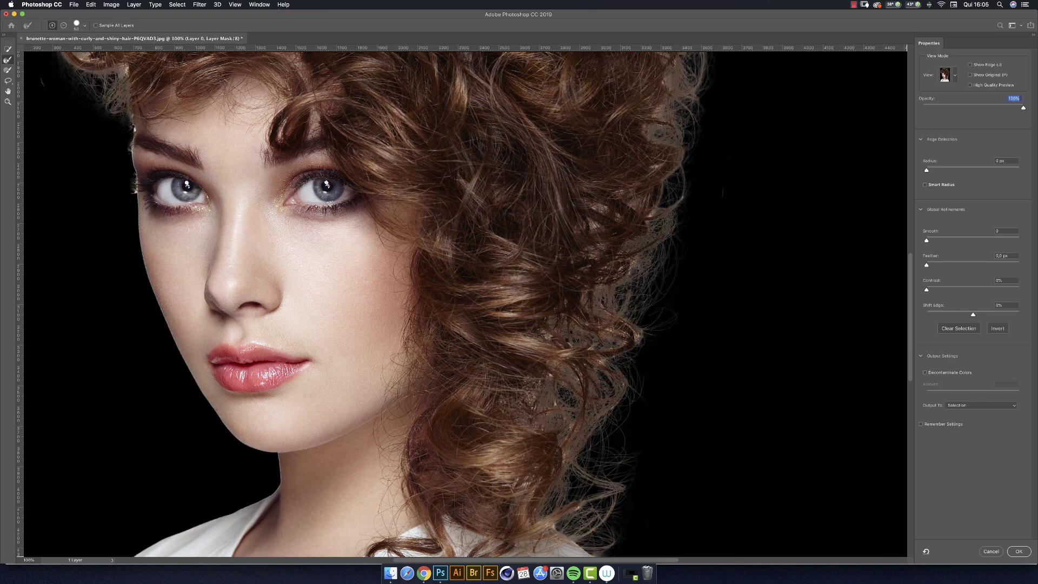
{"action": "scroll", "coordinate": [465, 303], "scroll_direction": "right", "scroll_amount": 5}
{"action": "scroll", "coordinate": [465, 303], "scroll_direction": "up", "scroll_amount": 4}
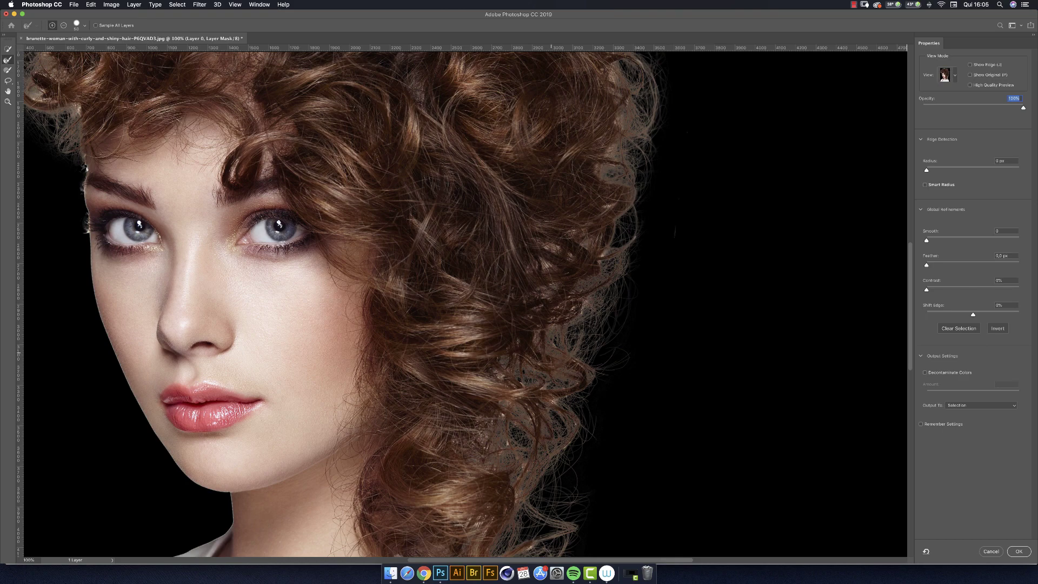
{"action": "scroll", "coordinate": [465, 303], "scroll_direction": "up", "scroll_amount": 3}
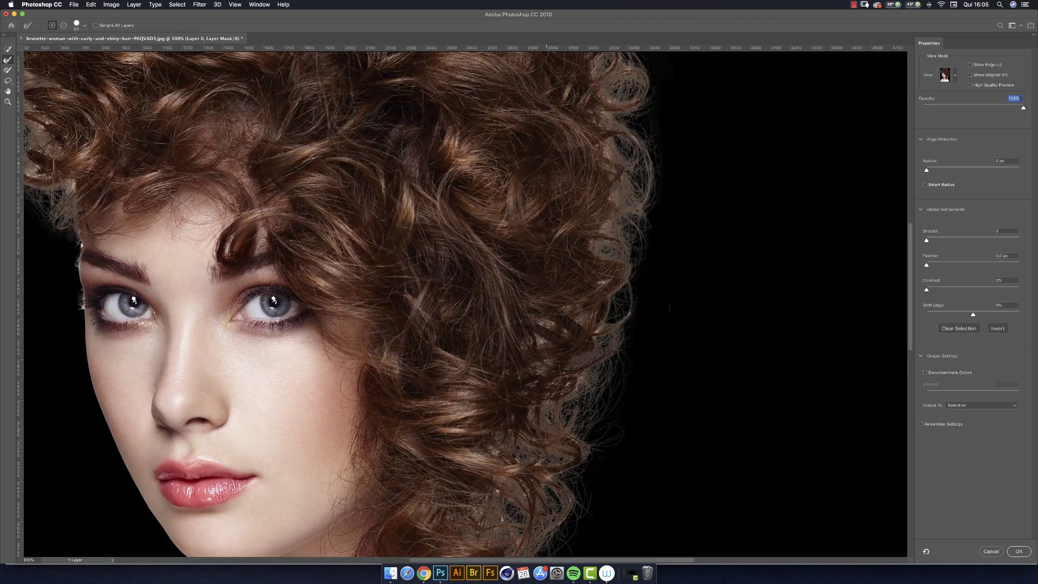
{"action": "scroll", "coordinate": [465, 302], "scroll_direction": "up", "scroll_amount": 5}
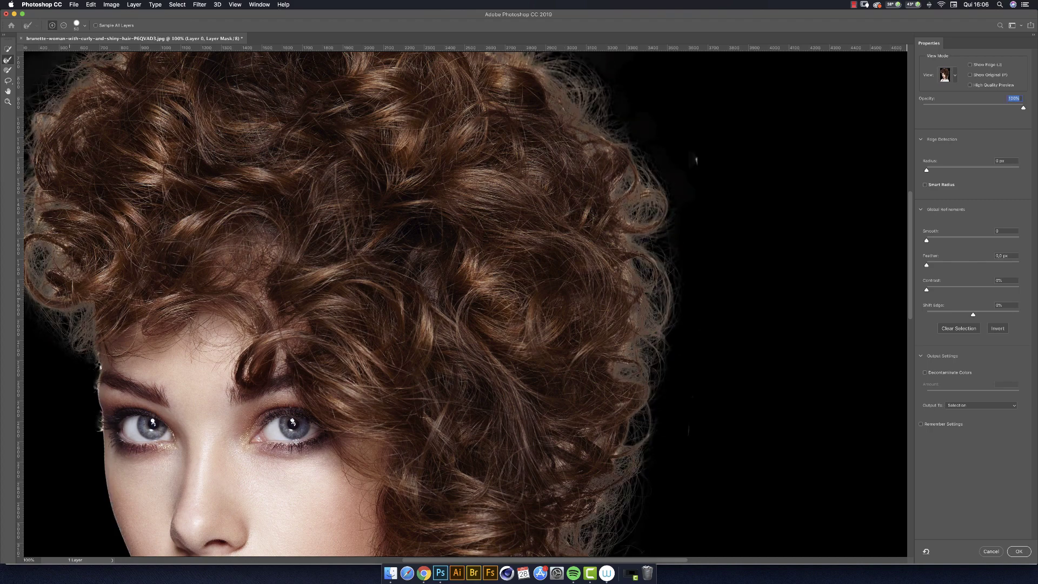
{"action": "left_click_drag", "start_coordinate": [70, 299], "coordinate": [24, 196]}
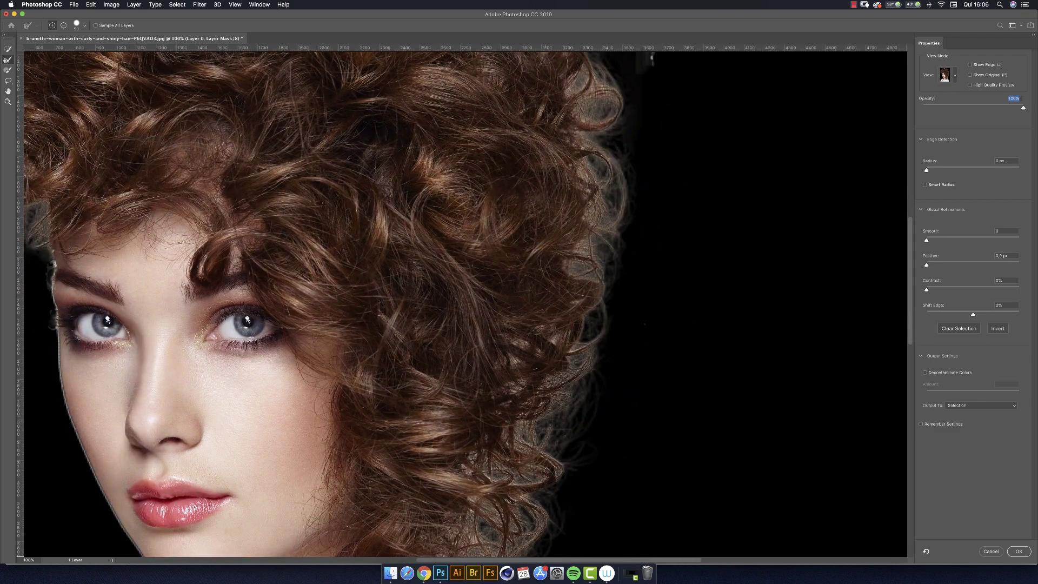
{"action": "key", "text": "super+0"}
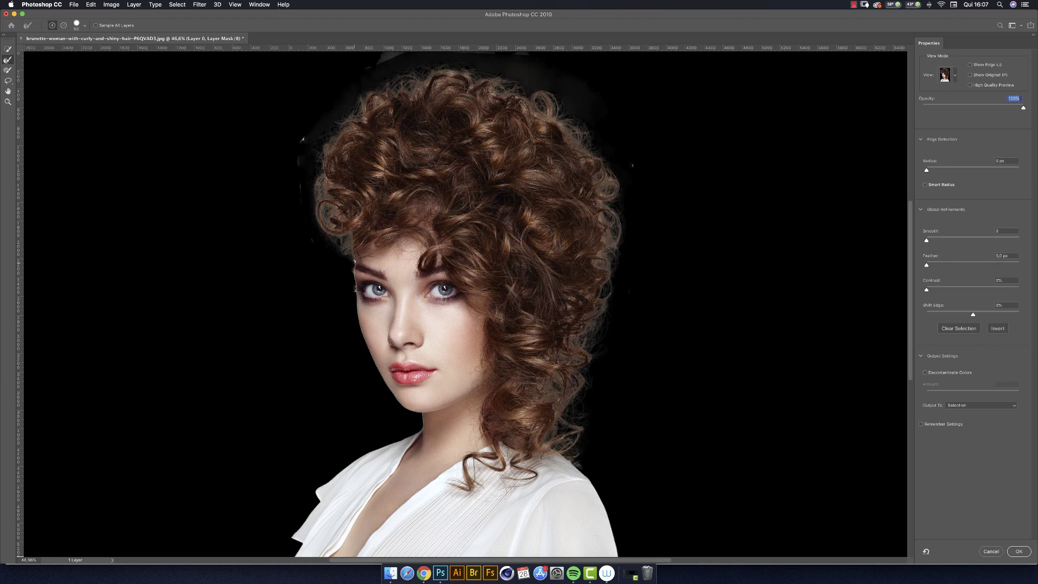
{"action": "left_click", "coordinate": [950, 74]}
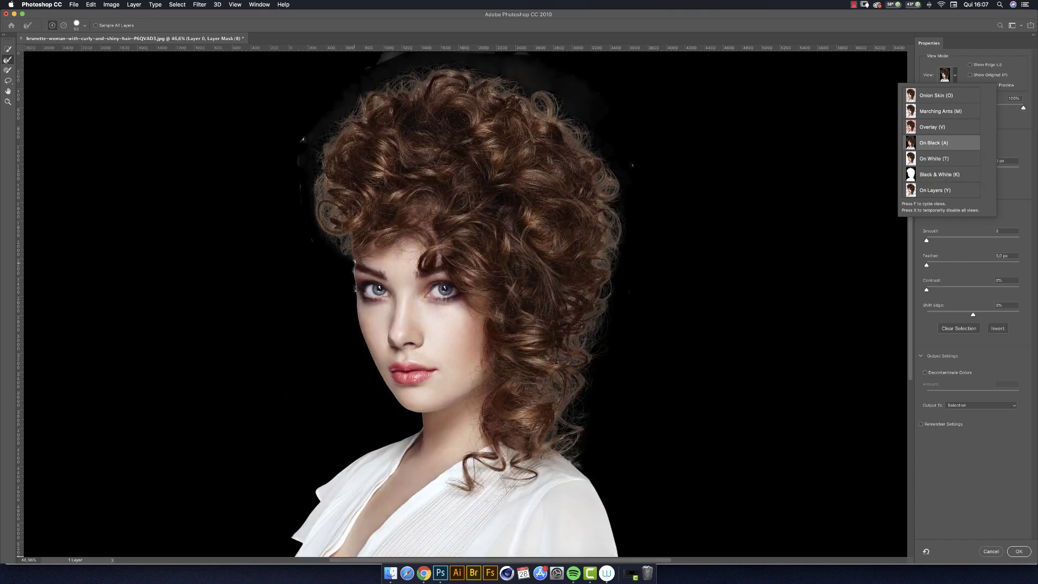
{"action": "left_click", "coordinate": [934, 142]}
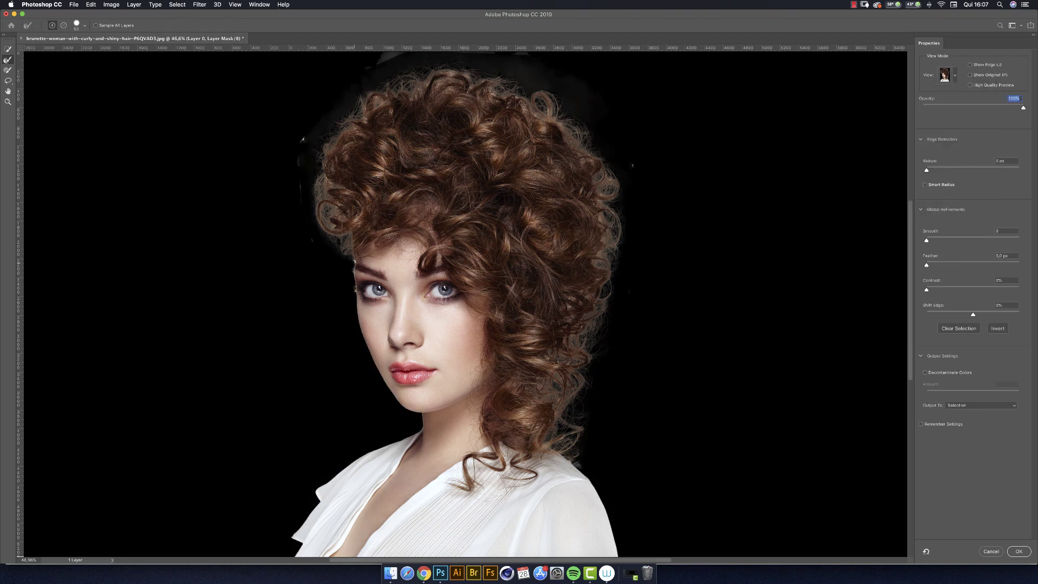
{"action": "left_click", "coordinate": [921, 356]}
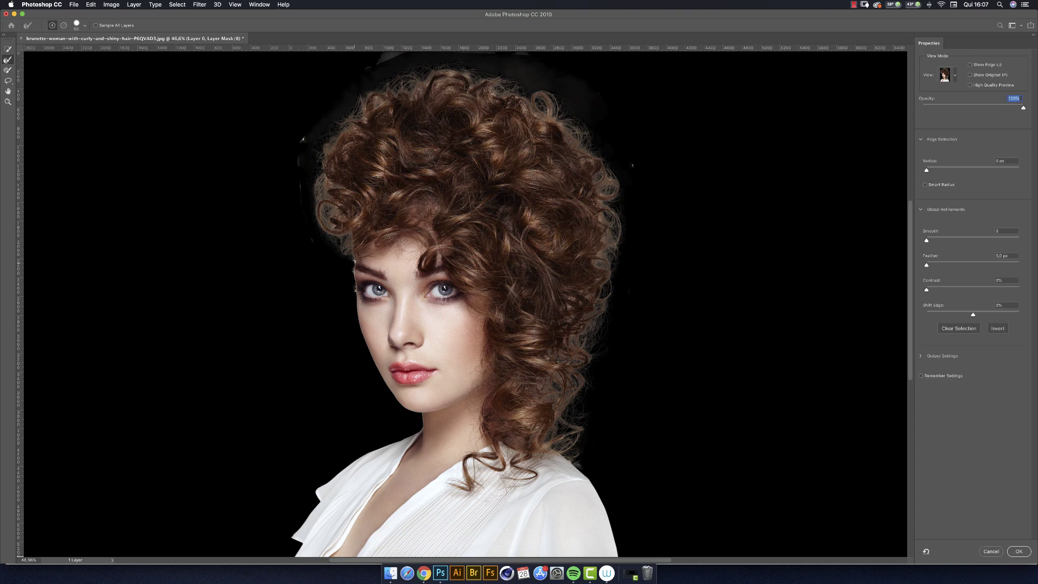
{"action": "left_click", "coordinate": [921, 356]}
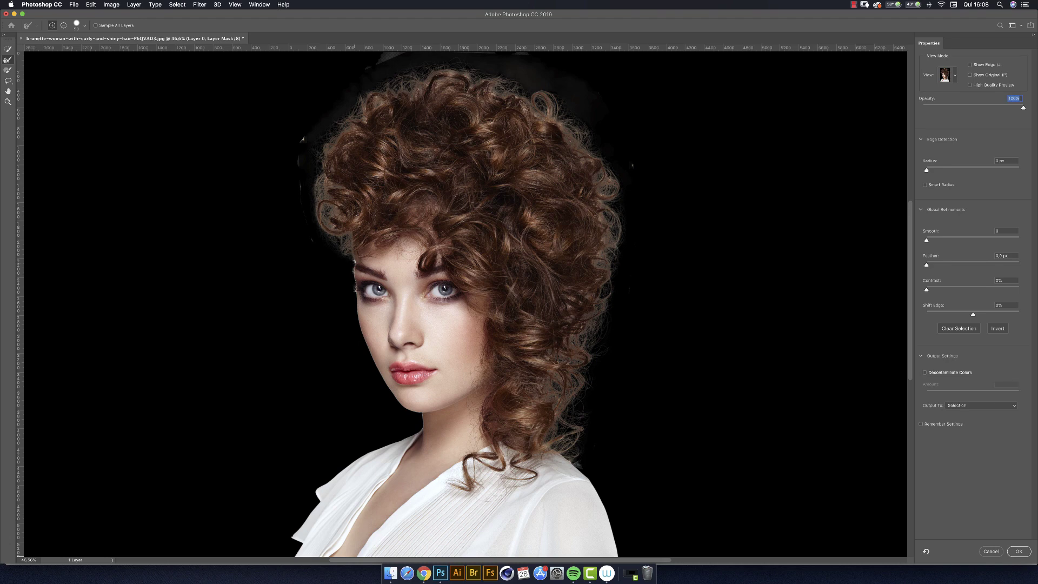
Enable Decontaminate Colors, raise its amount to 100%, and compare the hair fringe with the option off and on
{"action": "left_click", "coordinate": [925, 373]}
{"action": "left_click_drag", "start_coordinate": [1019, 394], "coordinate": [986, 394]}
{"action": "key", "text": "Up"}
{"action": "key", "text": "Up"}
{"action": "key", "text": "Up"}
{"action": "key", "text": "Up"}
{"action": "key", "text": "Up"}
{"action": "key", "text": "Up"}
{"action": "key", "text": "Up"}
{"action": "key", "text": "Up"}
{"action": "key", "text": "Up"}
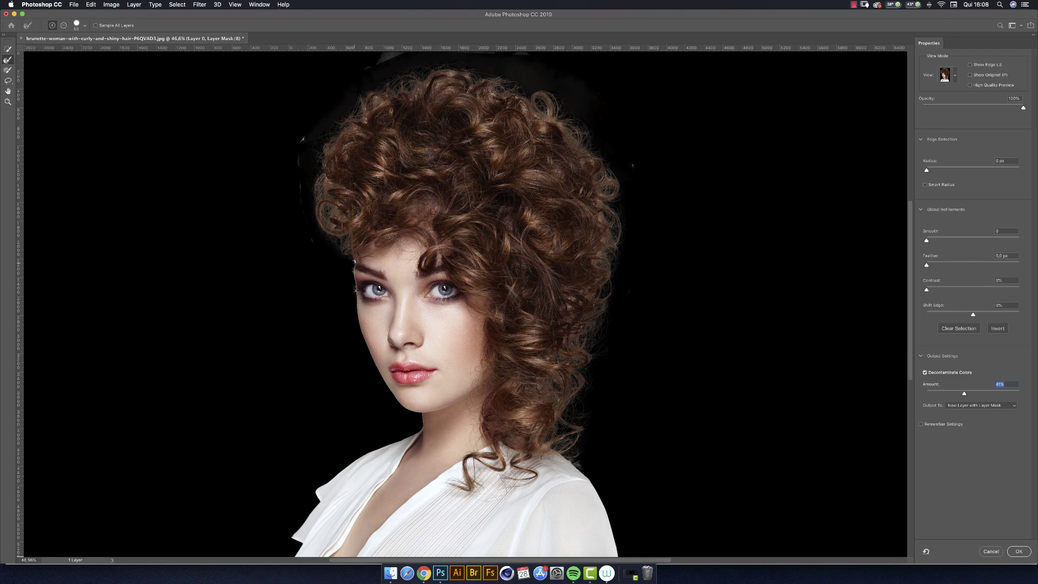
{"action": "key", "text": "Up"}
{"action": "key", "text": "Up"}
{"action": "key", "text": "Up"}
{"action": "key", "text": "Up"}
{"action": "key", "text": "Up"}
{"action": "key", "text": "Up"}
{"action": "key", "text": "Up"}
{"action": "key", "text": "Up"}
{"action": "key", "text": "Up"}
{"action": "key", "text": "Up"}
{"action": "key", "text": "Up"}
{"action": "key", "text": "Up"}
{"action": "key", "text": "Up"}
{"action": "key", "text": "Up"}
{"action": "key", "text": "Up"}
{"action": "key", "text": "Up"}
{"action": "key", "text": "Up"}
{"action": "key", "text": "Up"}
{"action": "key", "text": "Up"}
{"action": "key", "text": "Up"}
{"action": "key", "text": "Up"}
{"action": "left_click_drag", "start_coordinate": [991, 394], "coordinate": [1019, 393]}
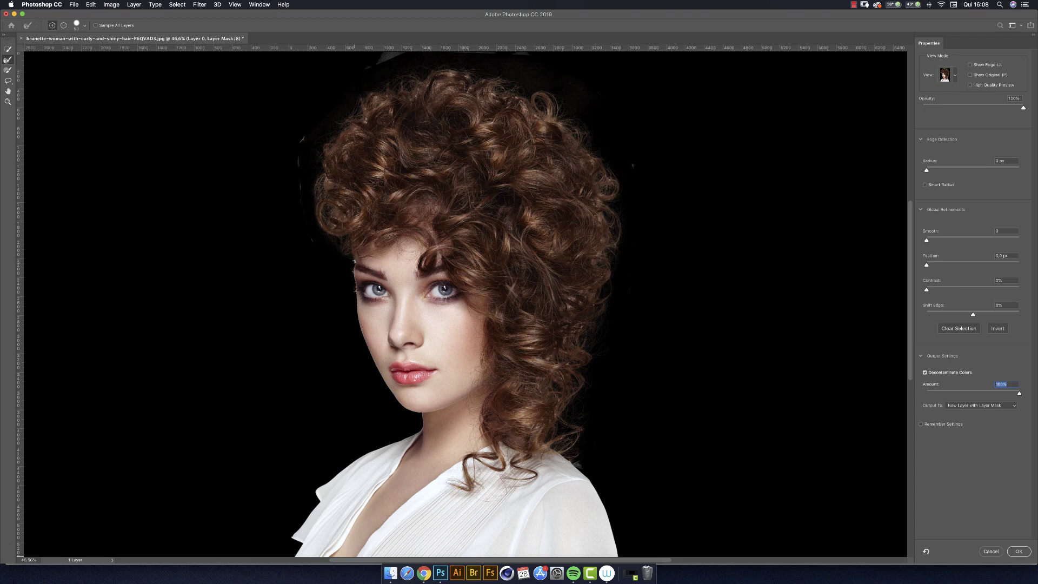
{"action": "left_click", "coordinate": [925, 373]}
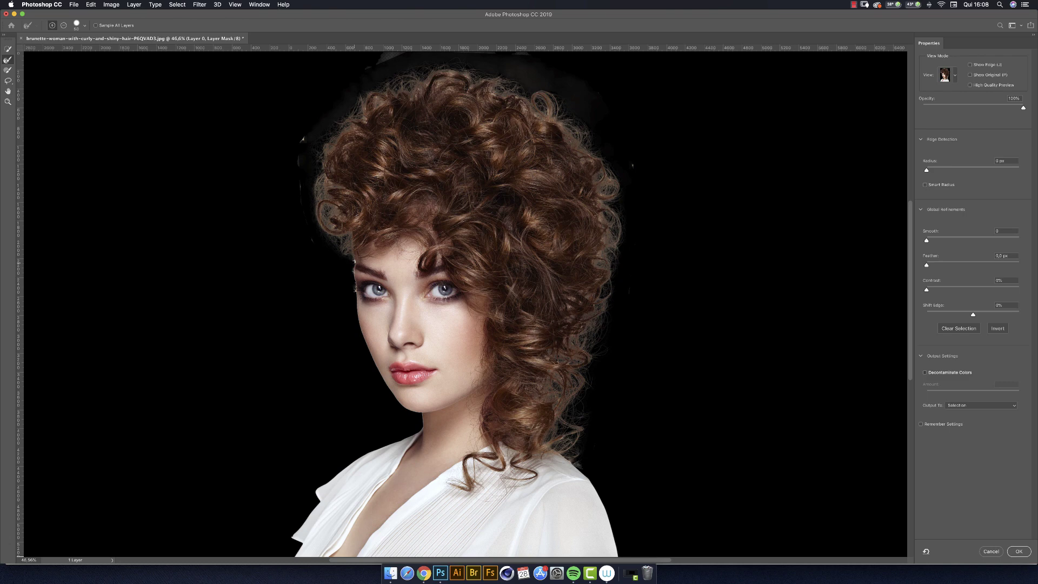
{"action": "left_click", "coordinate": [925, 373]}
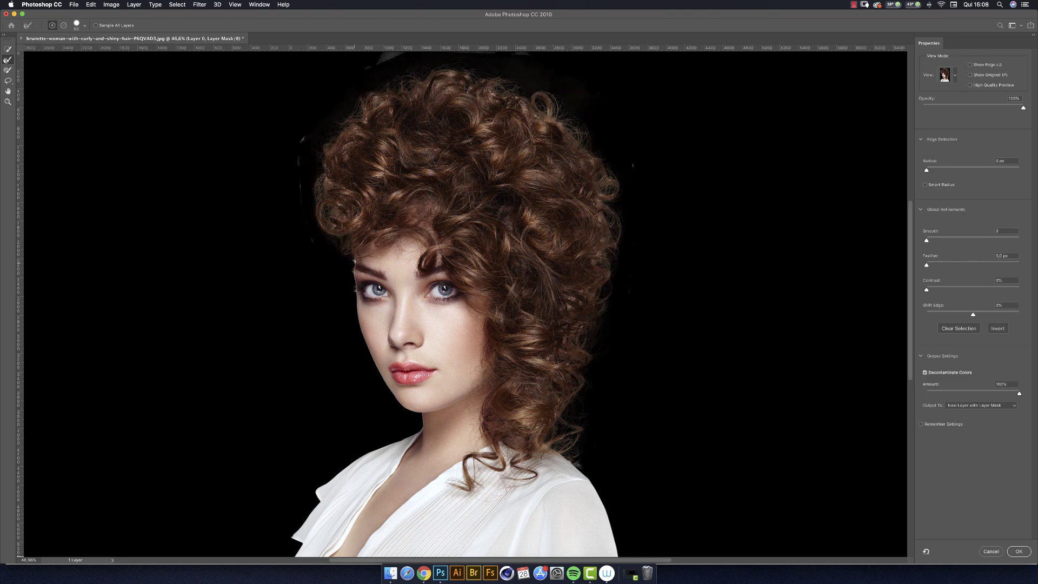
Switch the preview to Black & White and inspect the mask along the crown and left hair edge at up to 200% zoom
{"action": "left_click", "coordinate": [955, 75]}
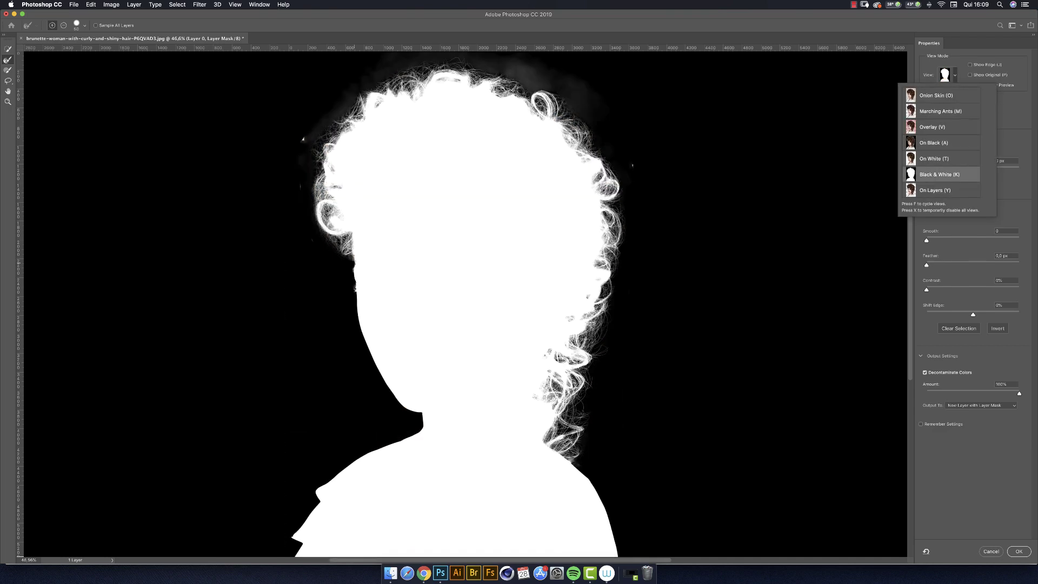
{"action": "key", "text": "Return"}
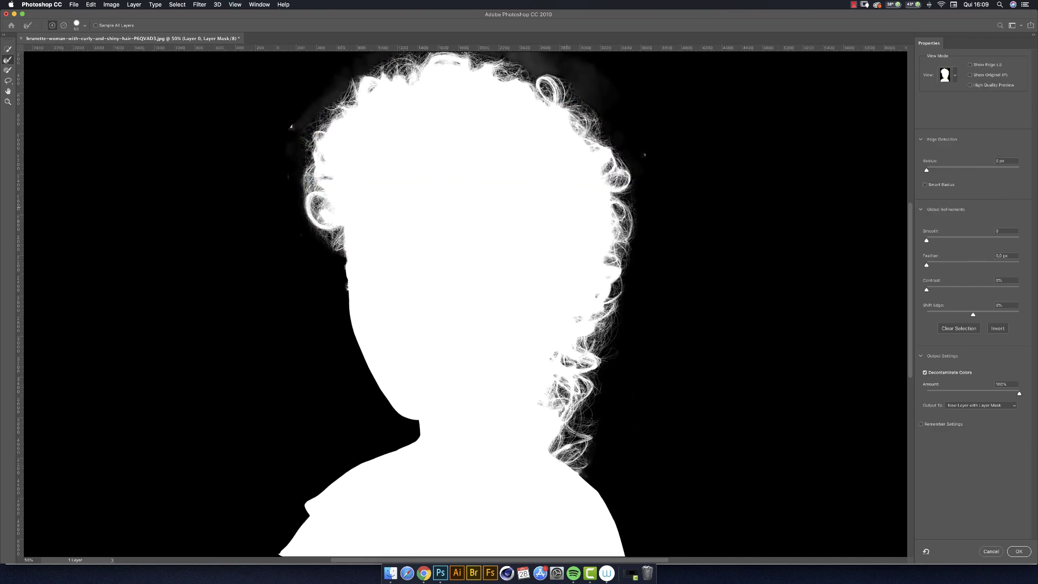
{"action": "key", "text": "super+1"}
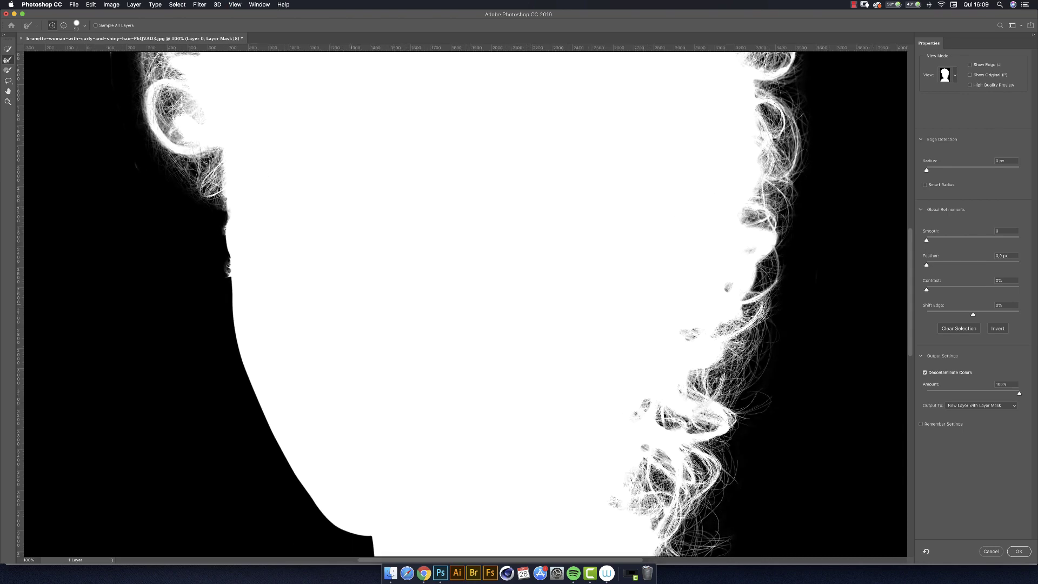
{"action": "scroll", "coordinate": [210, 288], "scroll_direction": "up", "scroll_amount": 10}
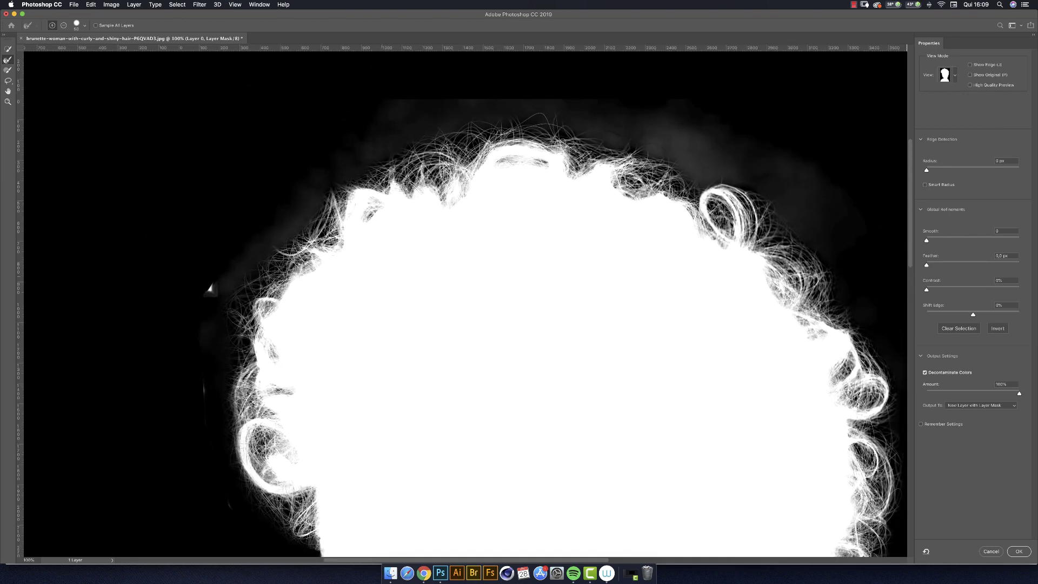
{"action": "key", "text": "super+equal"}
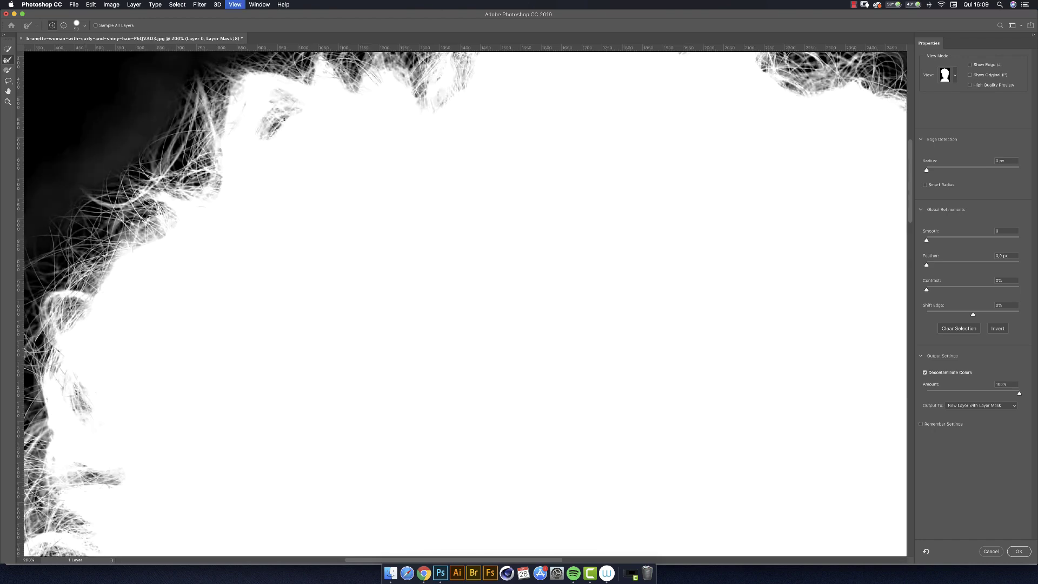
{"action": "key", "text": "super+minus"}
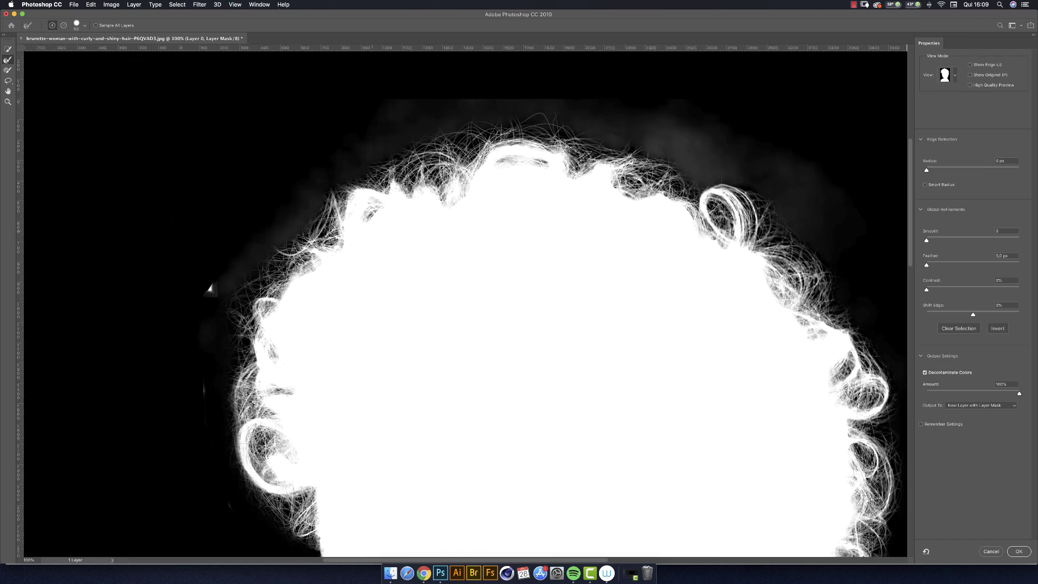
{"action": "key", "text": "super+equal"}
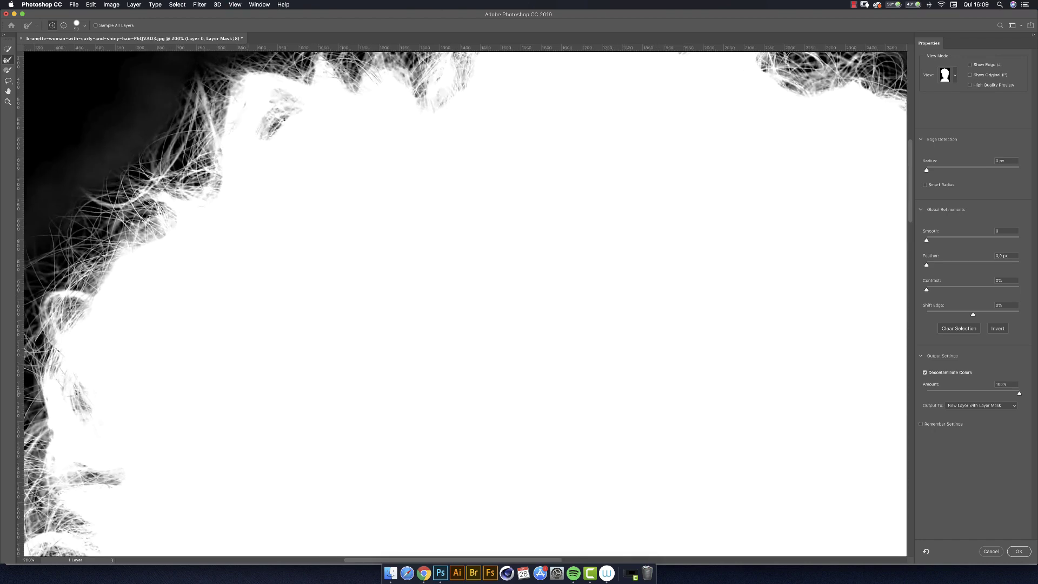
{"action": "scroll", "coordinate": [465, 303], "scroll_direction": "left", "scroll_amount": 10}
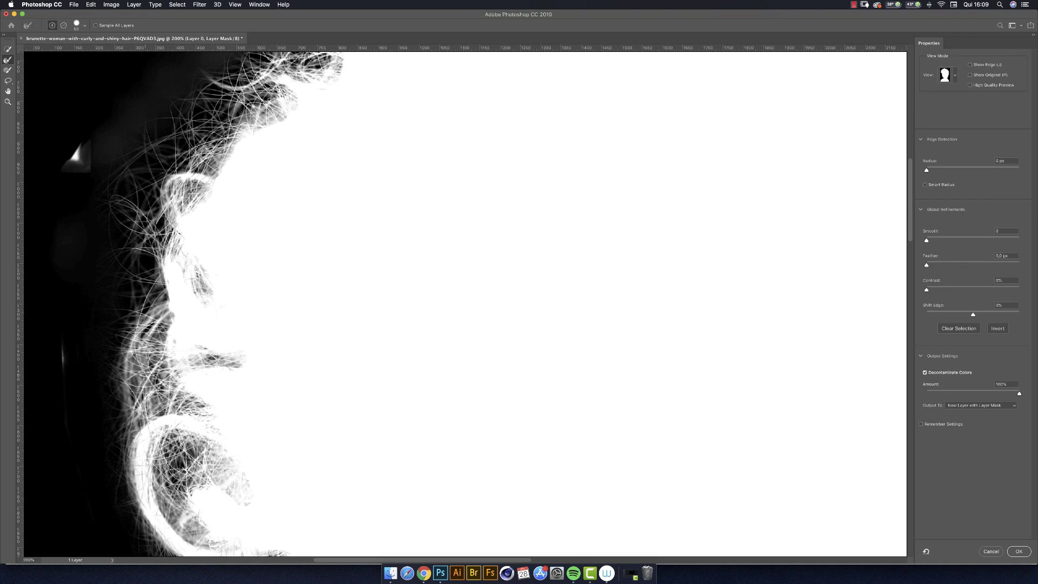
Inspect the black-and-white mask at 200% zoom over the crown and down the right-side curls
{"action": "scroll", "coordinate": [465, 302], "scroll_direction": "up", "scroll_amount": 5}
{"action": "scroll", "coordinate": [465, 302], "scroll_direction": "right", "scroll_amount": 10}
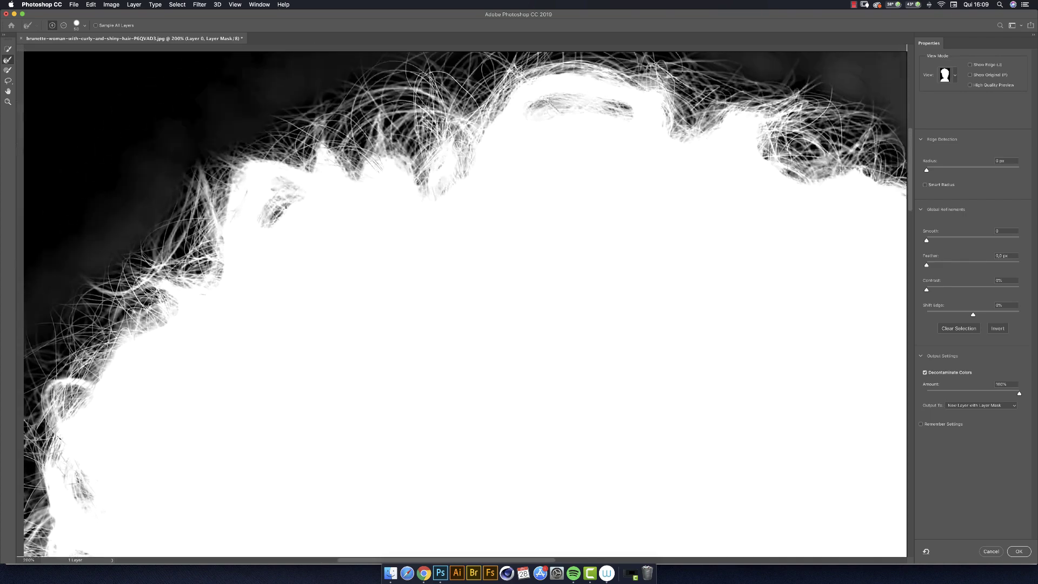
{"action": "scroll", "coordinate": [465, 303], "scroll_direction": "right", "scroll_amount": 8}
{"action": "scroll", "coordinate": [465, 303], "scroll_direction": "up", "scroll_amount": 2}
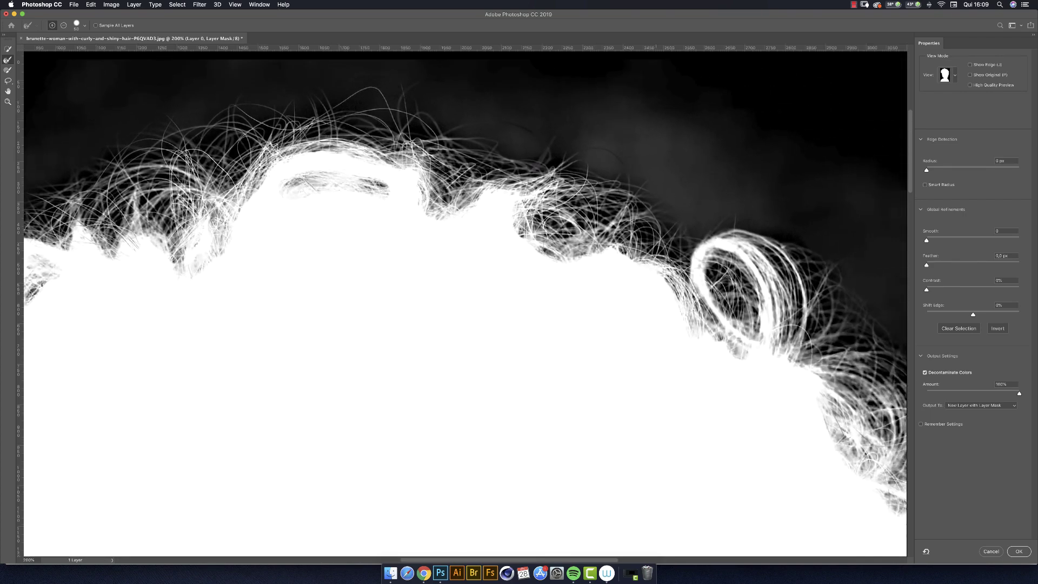
{"action": "scroll", "coordinate": [465, 303], "scroll_direction": "down", "scroll_amount": 6}
{"action": "scroll", "coordinate": [465, 303], "scroll_direction": "right", "scroll_amount": 8}
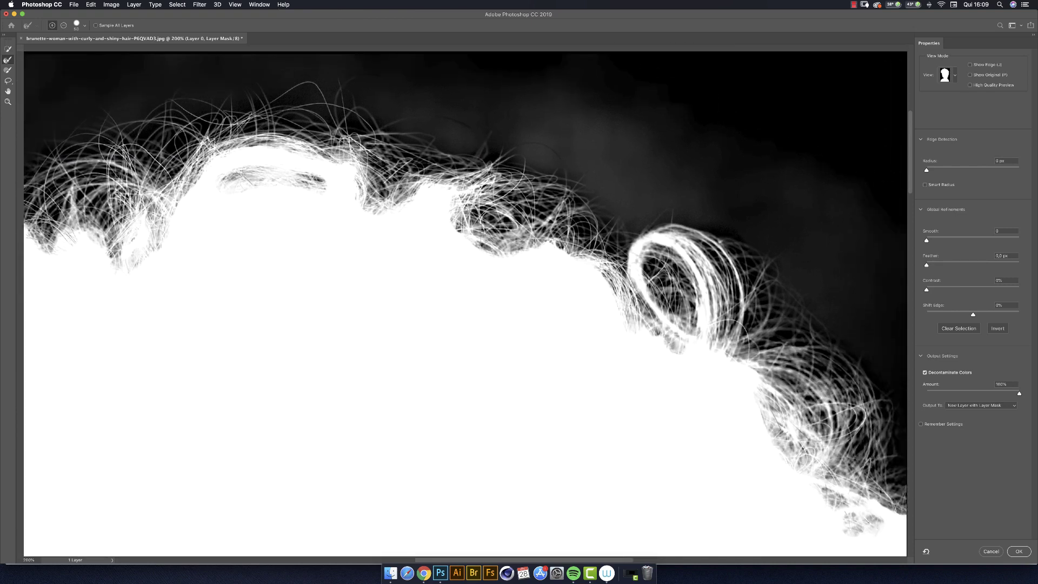
{"action": "scroll", "coordinate": [465, 302], "scroll_direction": "down", "scroll_amount": 6}
{"action": "scroll", "coordinate": [465, 303], "scroll_direction": "right", "scroll_amount": 5}
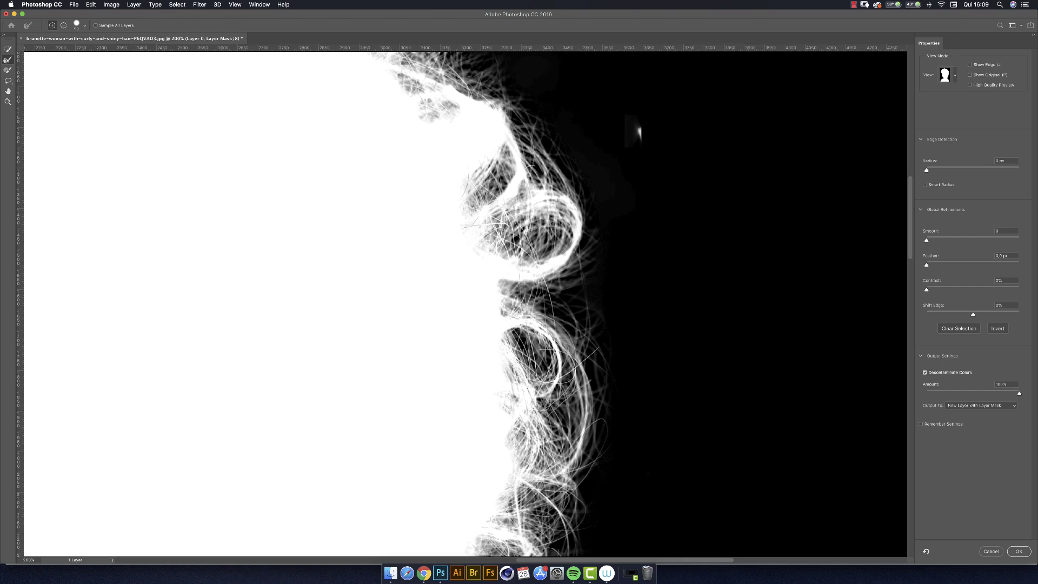
Try a much stronger Contrast on the mask edge, and reduce it again
{"action": "left_click_drag", "start_coordinate": [927, 290], "coordinate": [929, 290]}
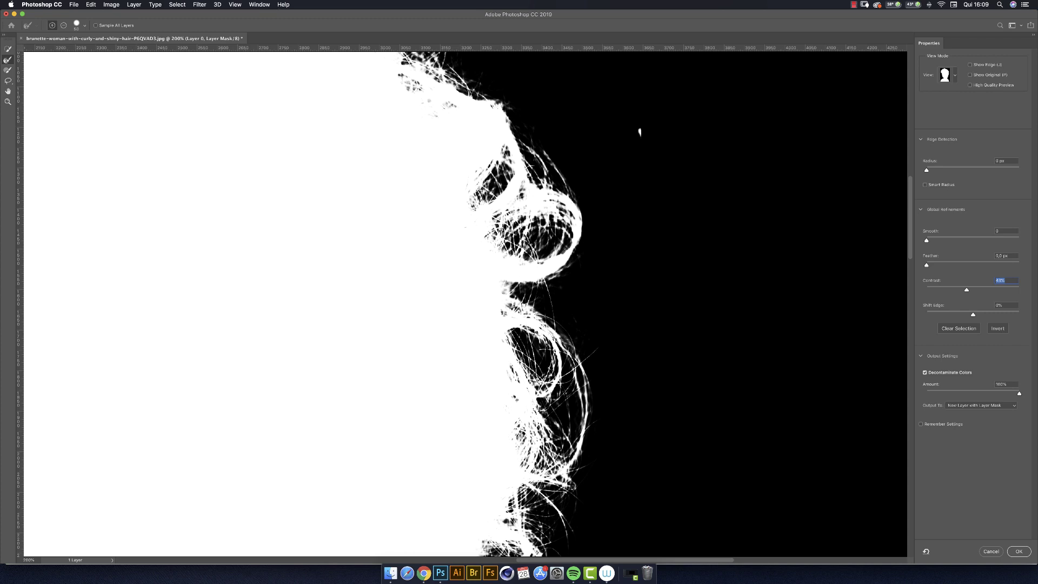
{"action": "type", "text": "0"}
{"action": "key", "text": "Return"}
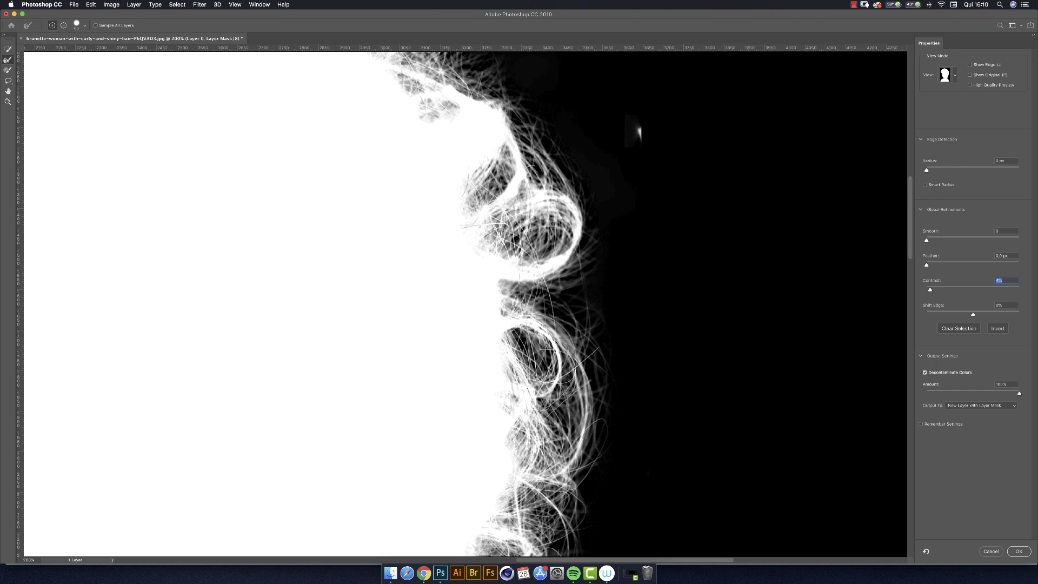
Switch the preview to On Black and set the mask's Contrast to 0%
{"action": "left_click", "coordinate": [955, 75]}
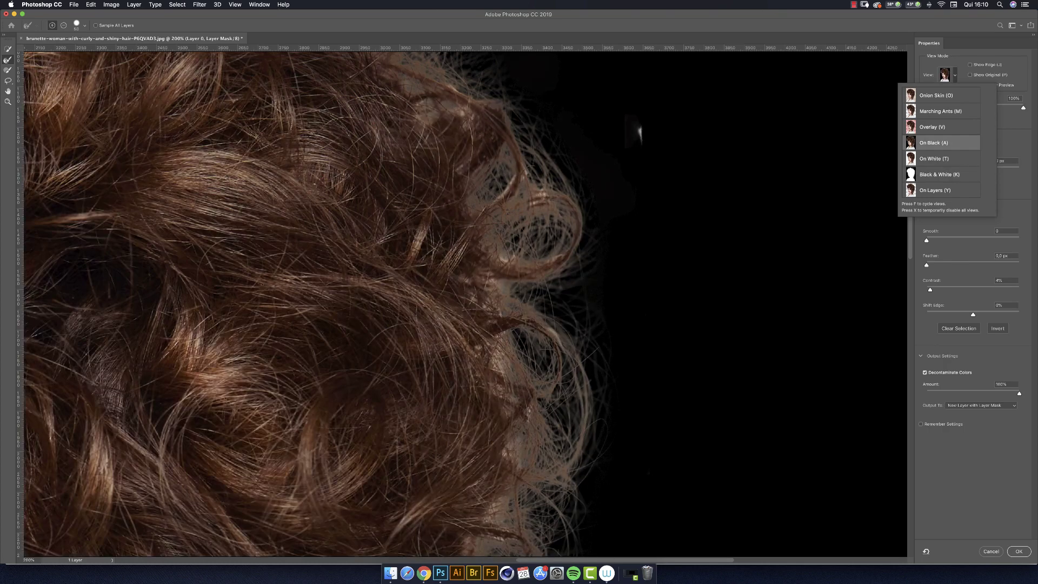
{"action": "left_click_drag", "start_coordinate": [930, 290], "coordinate": [927, 290]}
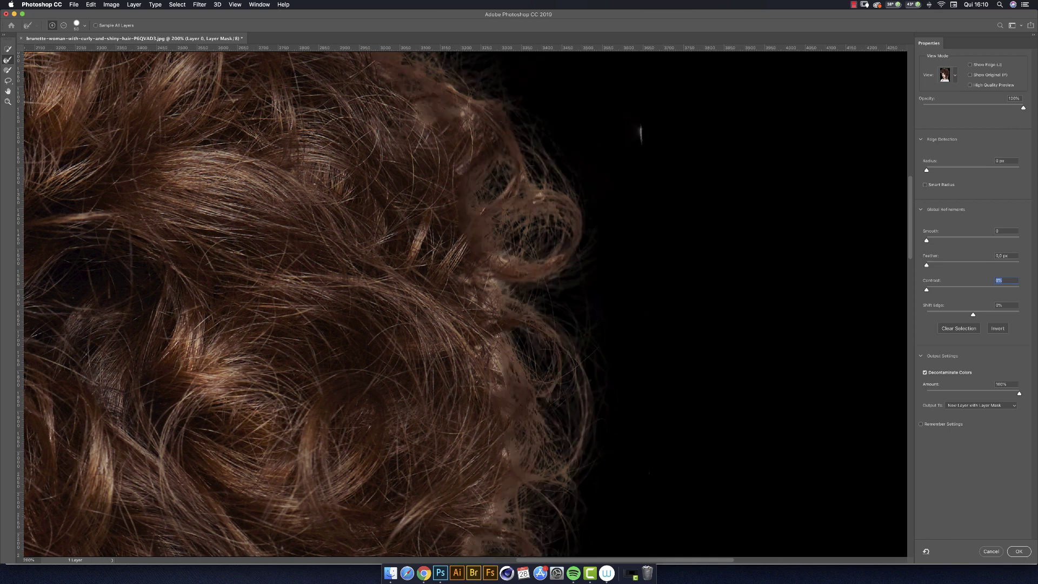
{"action": "left_click_drag", "start_coordinate": [929, 290], "coordinate": [926, 290]}
Examine the whole cutout on black, and check the face outline, crown and side curls at 100% zoom
{"action": "key", "text": "super+minus"}
{"action": "key", "text": "super+minus"}
{"action": "key", "text": "super+minus"}
{"action": "key", "text": "super+minus"}
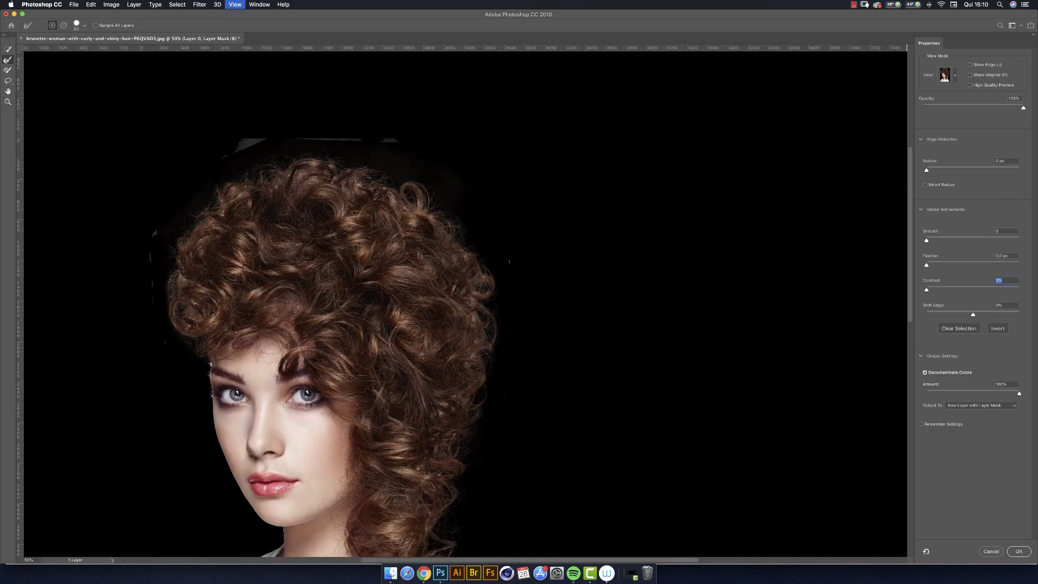
{"action": "key", "text": "super+minus"}
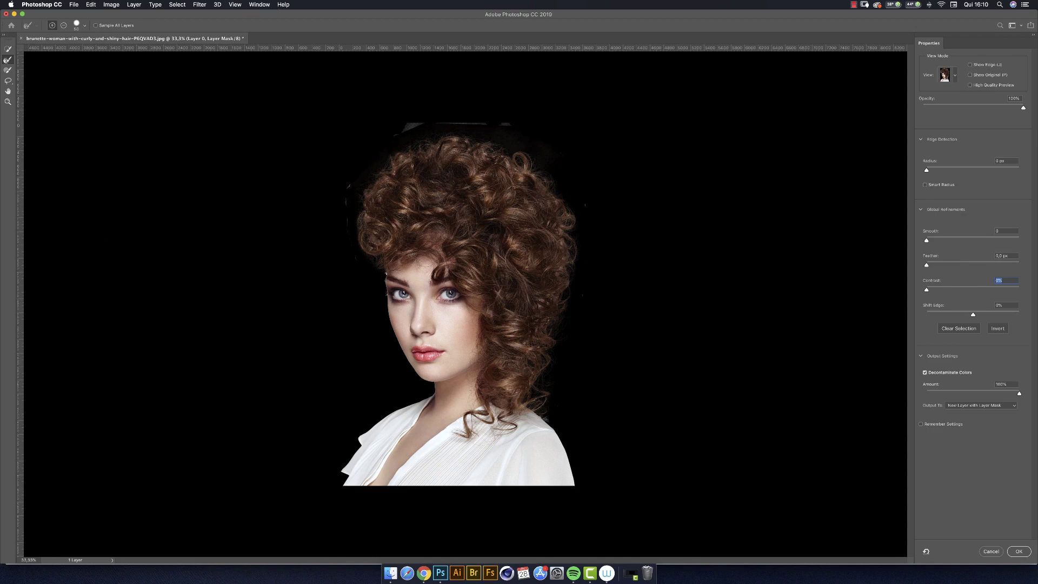
{"action": "key", "text": "super+plus"}
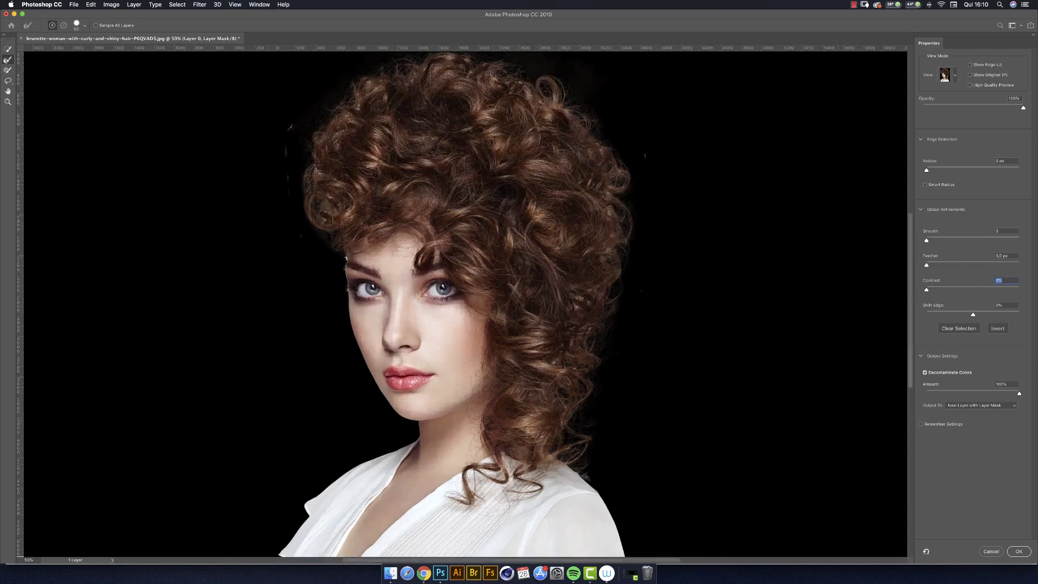
{"action": "key", "text": "super+minus"}
{"action": "key", "text": "super+plus"}
{"action": "key", "text": "super+plus"}
{"action": "key", "text": "super+plus"}
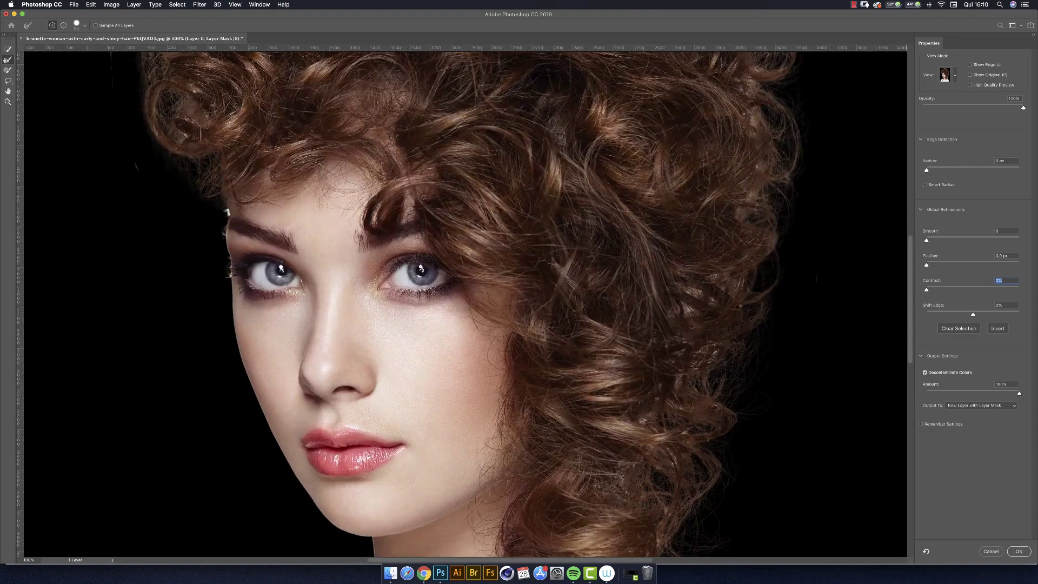
{"action": "scroll", "coordinate": [465, 303], "scroll_direction": "up", "scroll_amount": 10}
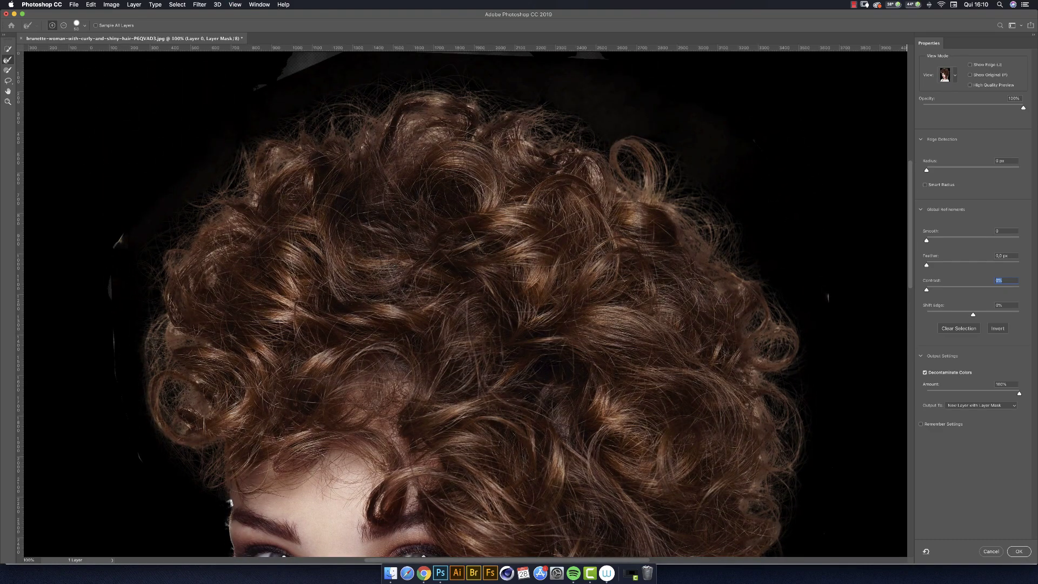
{"action": "scroll", "coordinate": [445, 307], "scroll_direction": "right", "scroll_amount": 2}
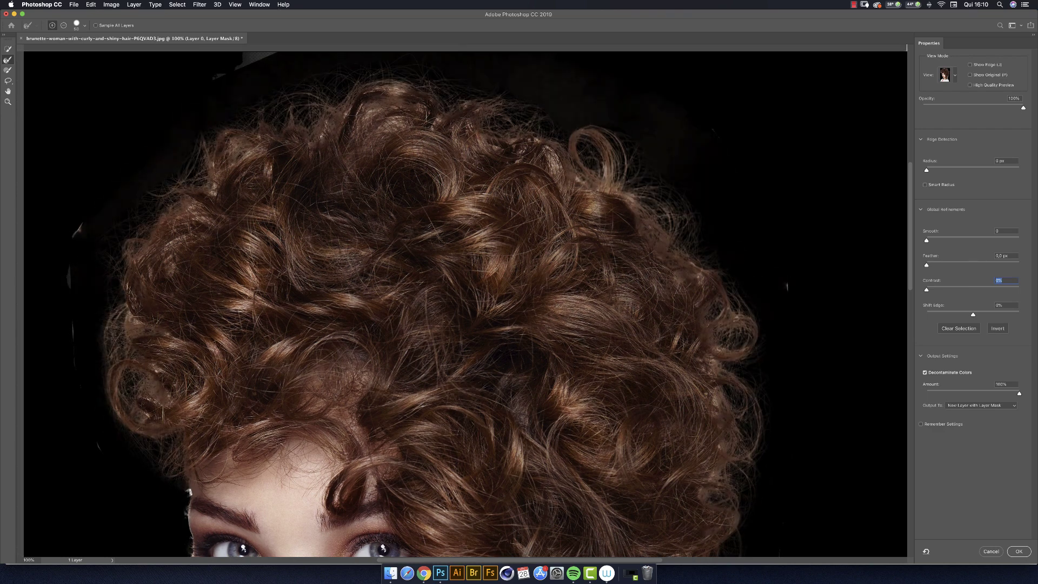
{"action": "scroll", "coordinate": [465, 303], "scroll_direction": "down", "scroll_amount": 3}
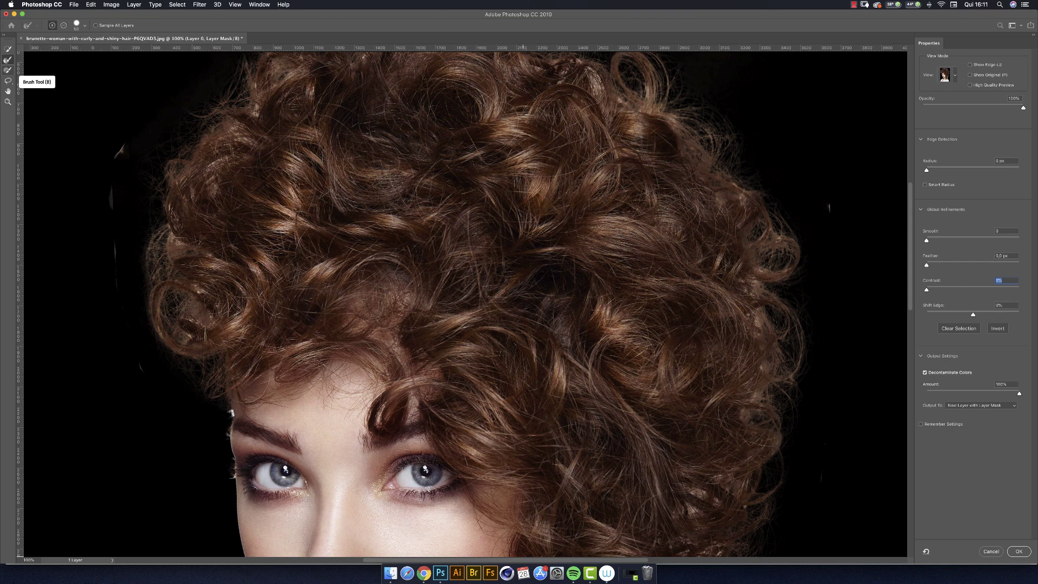
Try adding to the selection with the Brush tool at the face edge beside the left eyebrow, and undo the stroke
{"action": "left_click", "coordinate": [8, 70]}
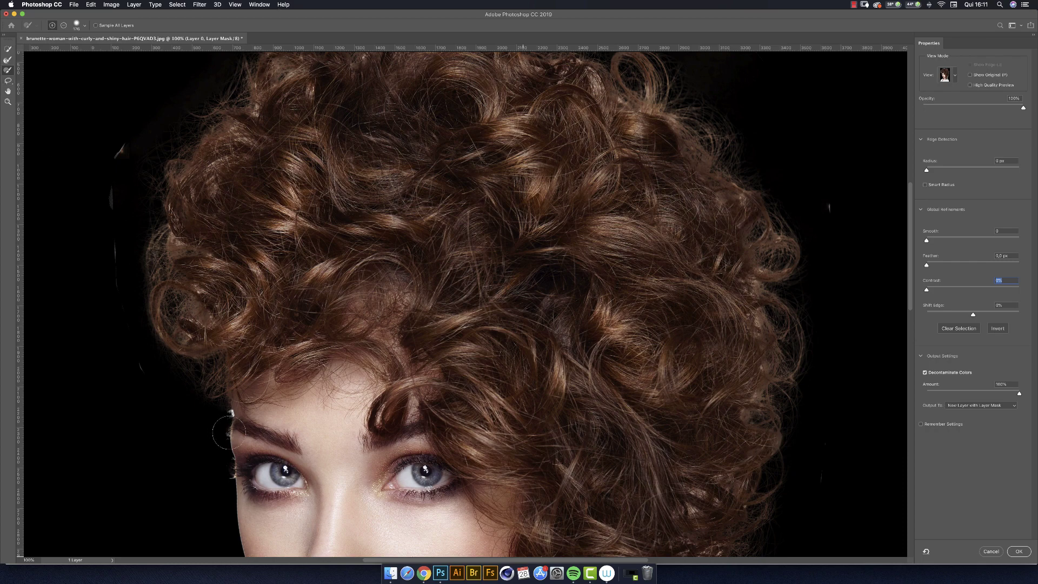
{"action": "left_click_drag", "start_coordinate": [231, 422], "coordinate": [220, 438]}
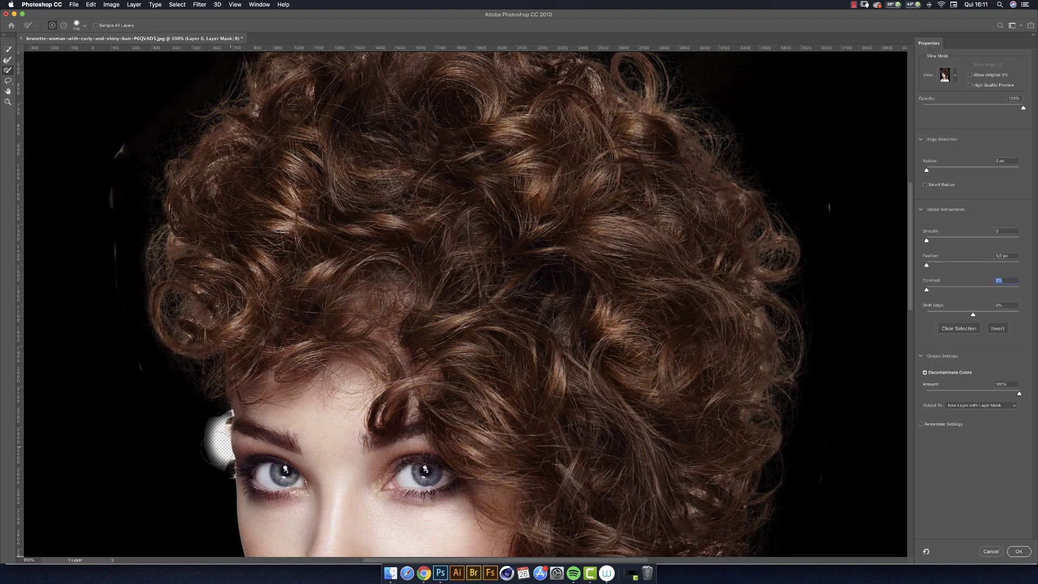
{"action": "key", "text": "super+minus"}
{"action": "key", "text": "super+plus"}
{"action": "key", "text": "super+plus"}
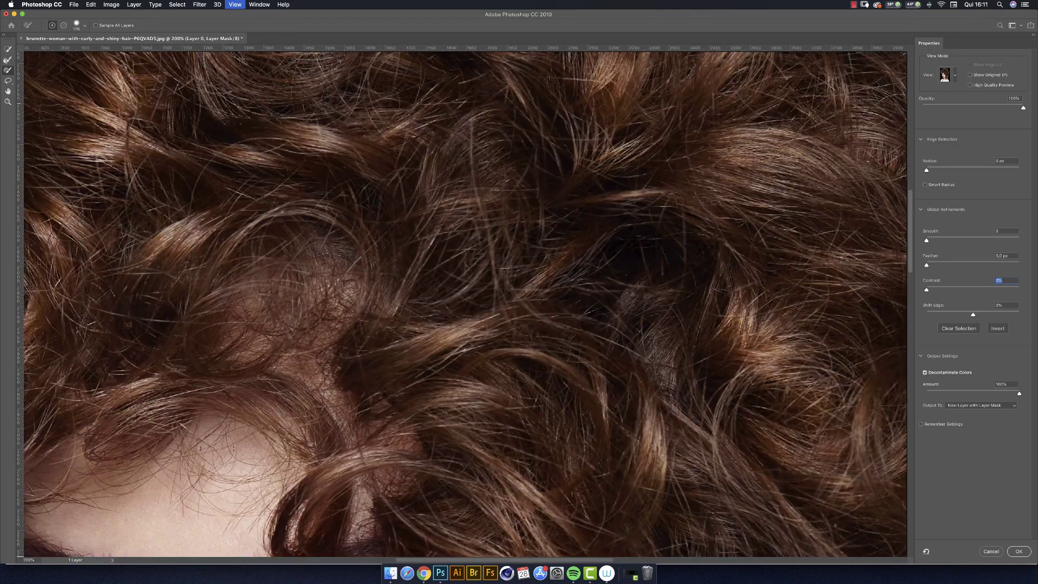
{"action": "left_click_drag", "start_coordinate": [217, 448], "coordinate": [420, 266]}
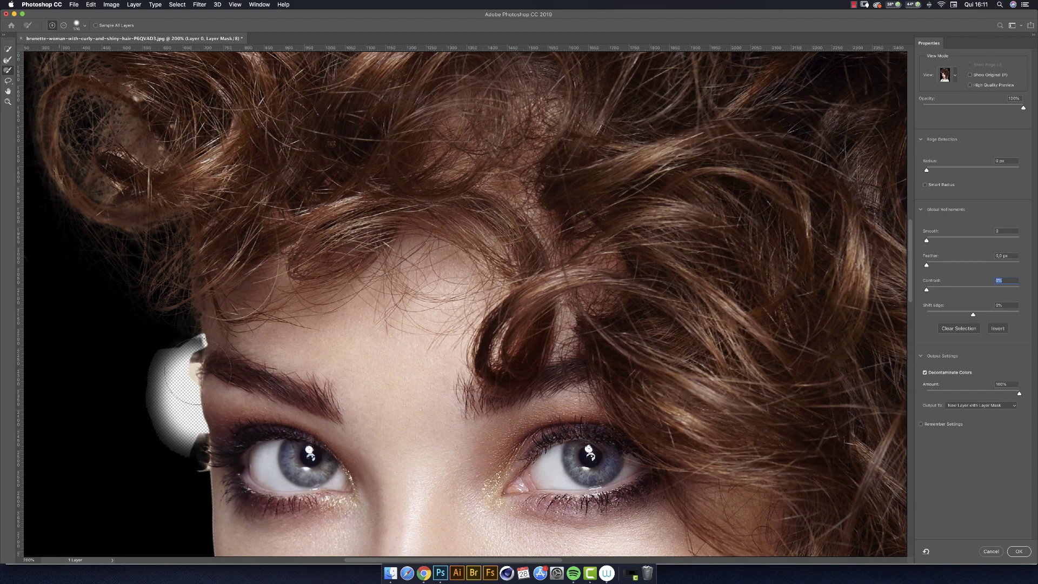
{"action": "key", "text": "super+z"}
{"action": "key", "text": "super+z"}
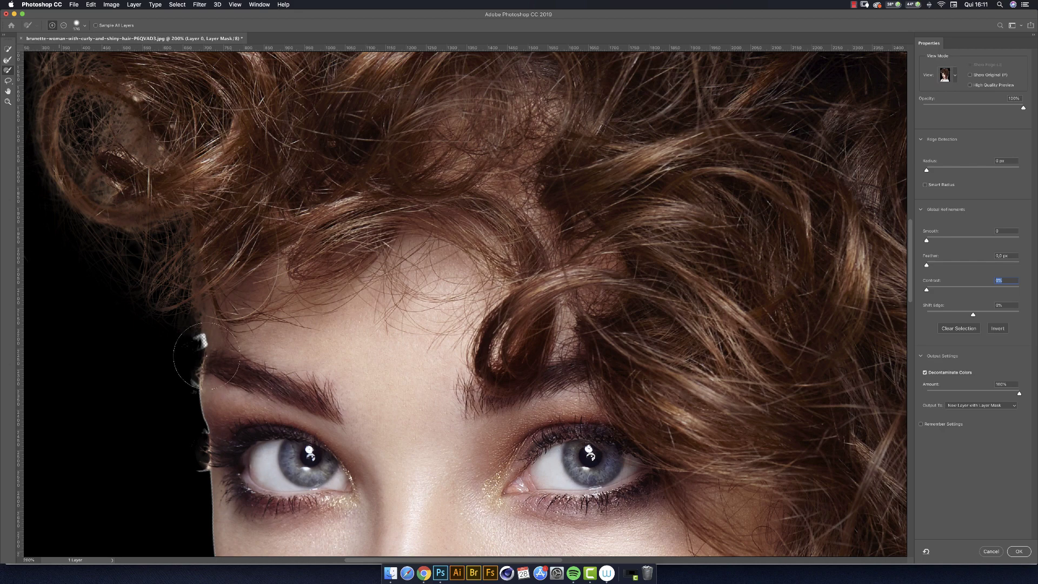
Output the refined cutout as a New Layer with Layer Mask and apply the refinement
{"action": "key", "text": "super+minus"}
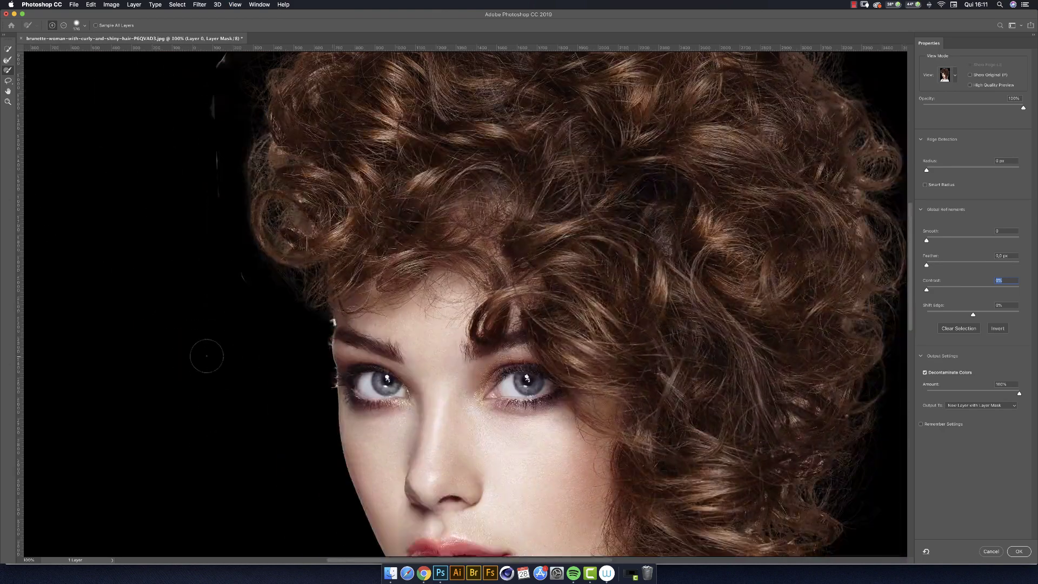
{"action": "key", "text": "super+minus"}
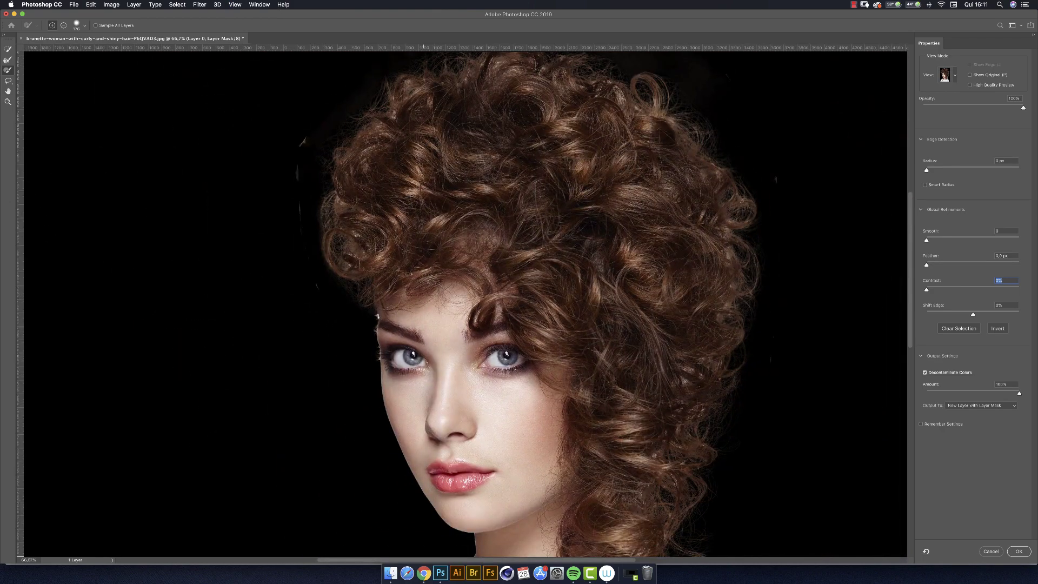
{"action": "left_click_drag", "start_coordinate": [424, 501], "coordinate": [270, 481]}
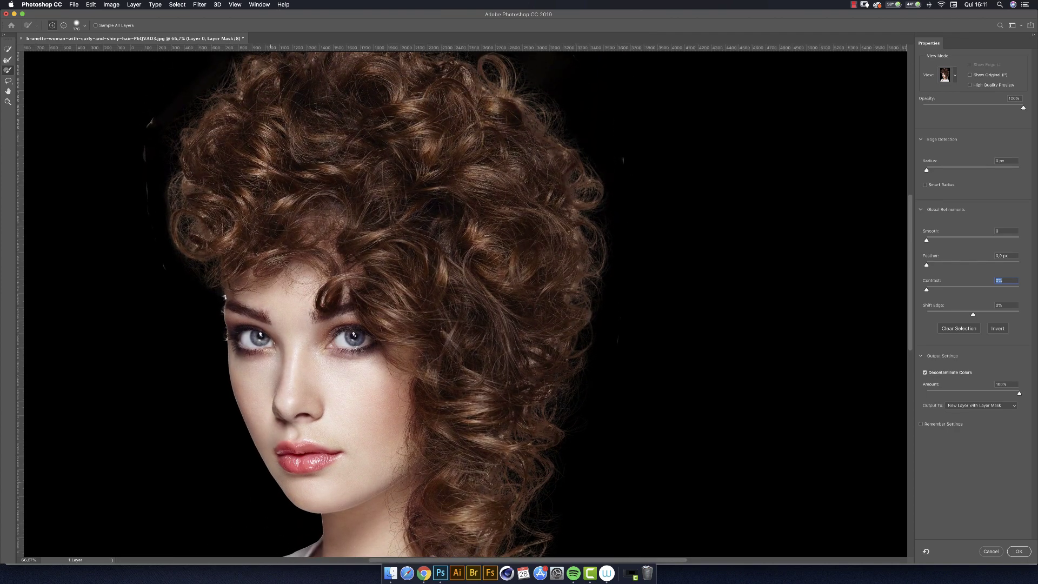
{"action": "left_click", "coordinate": [951, 406]}
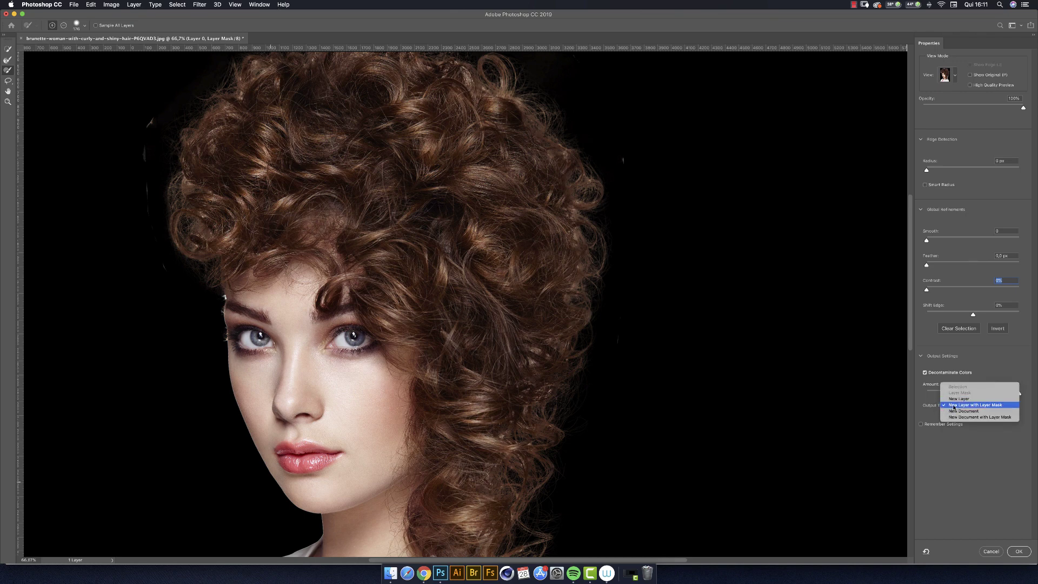
{"action": "left_click", "coordinate": [990, 406]}
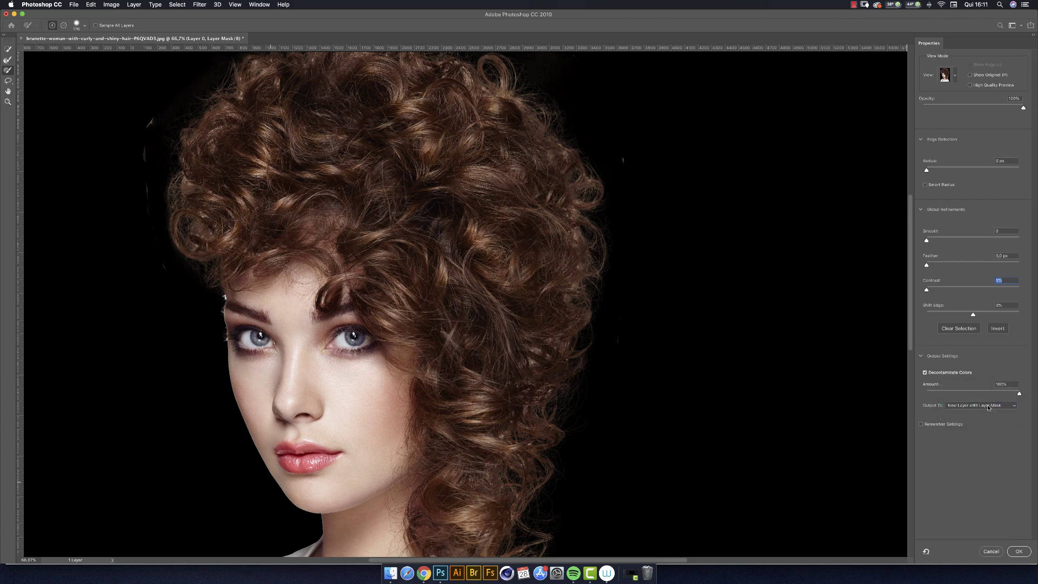
{"action": "left_click", "coordinate": [1008, 554]}
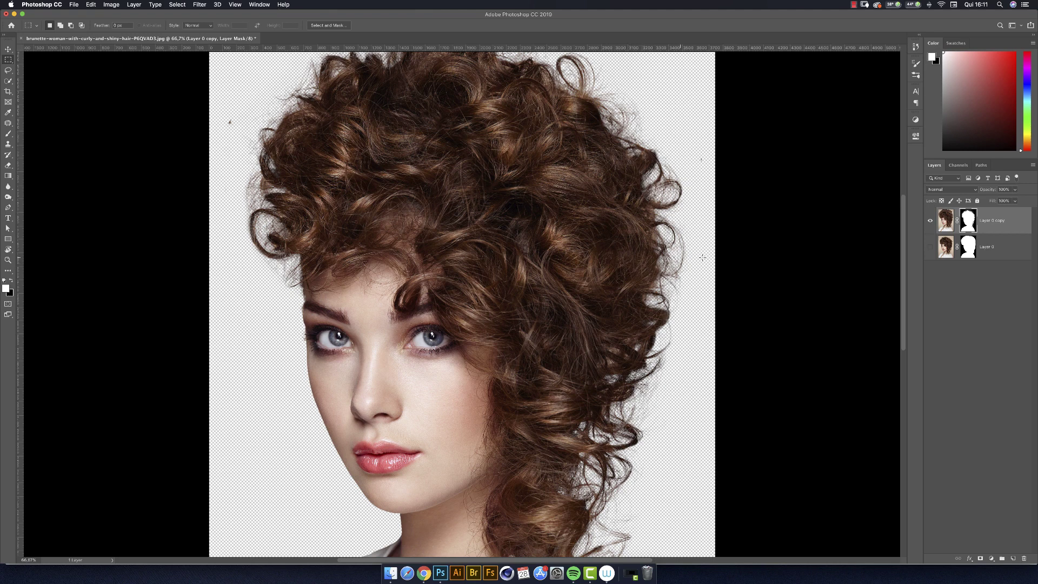
Rename the hidden lower layer ORIGINAL and the new cutout layer RECORTE
{"action": "double_click", "coordinate": [986, 249]}
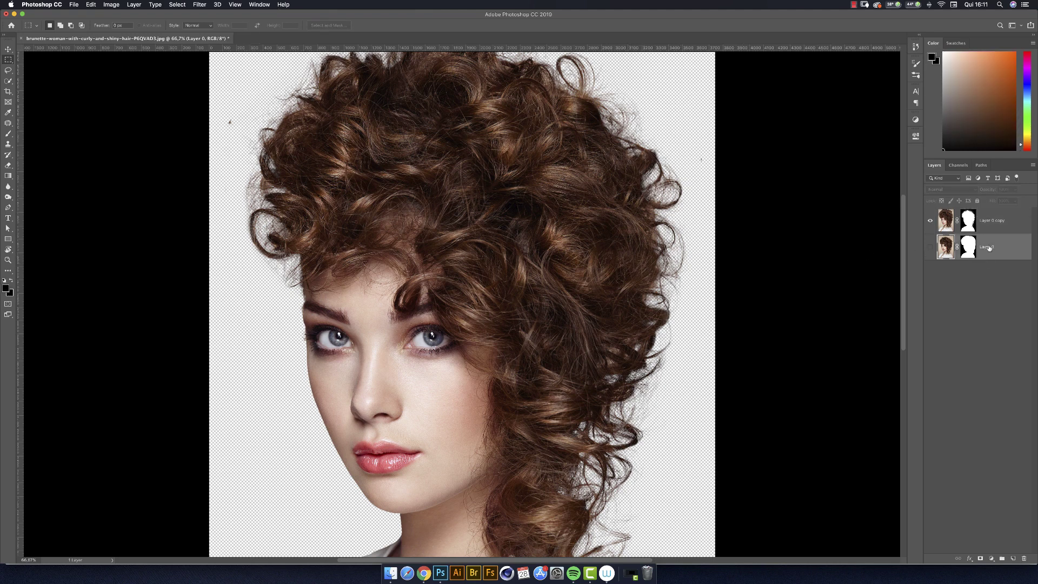
{"action": "type", "text": "cRIGINAL"}
{"action": "key", "text": "Return"}
{"action": "double_click", "coordinate": [995, 221]}
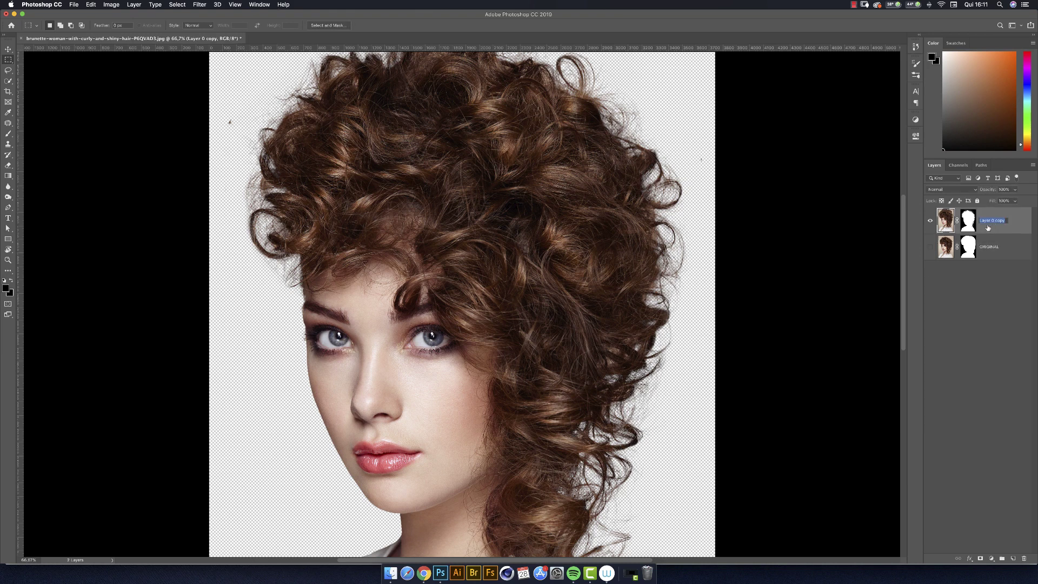
{"action": "type", "text": "FECORTE"}
{"action": "key", "text": "Return"}
Select the RECORTE layer's mask and display it on its own in the canvas
{"action": "scroll", "coordinate": [529, 341], "scroll_direction": "up", "scroll_amount": 3}
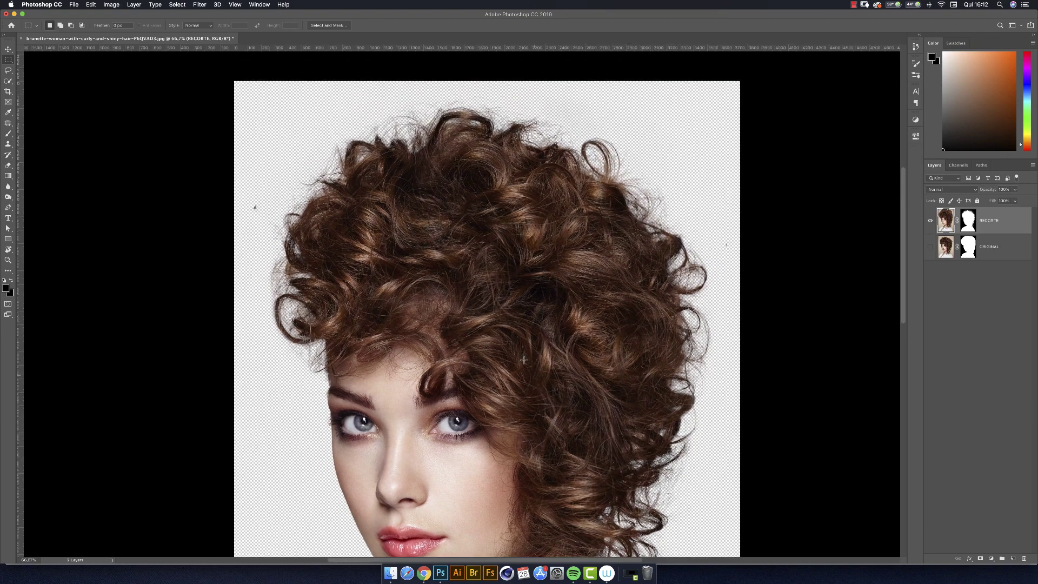
{"action": "key", "text": "super+plus"}
{"action": "left_click_drag", "start_coordinate": [423, 345], "coordinate": [424, 419]}
{"action": "key", "text": "super+r"}
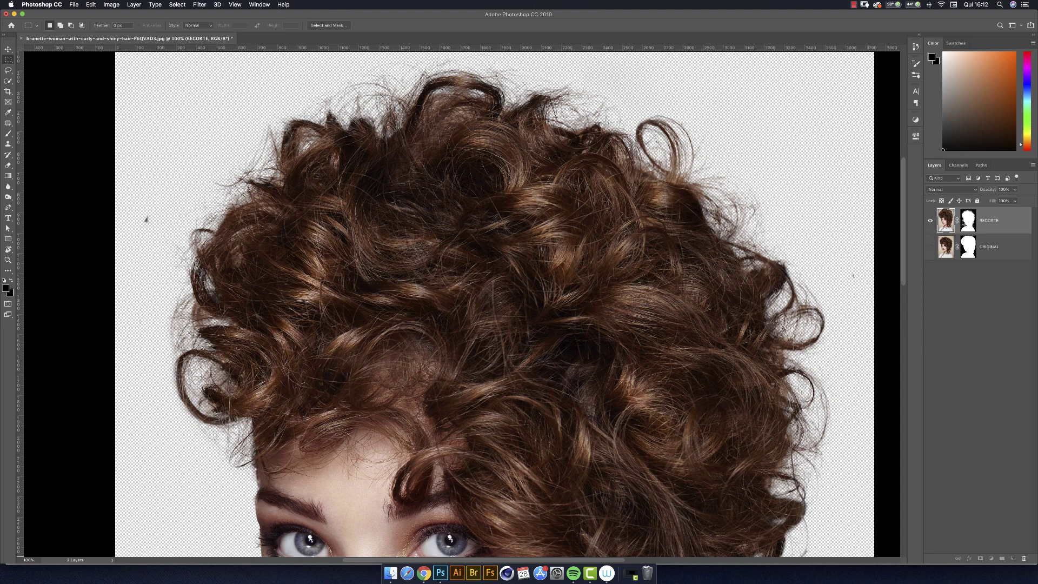
{"action": "left_click", "coordinate": [965, 222]}
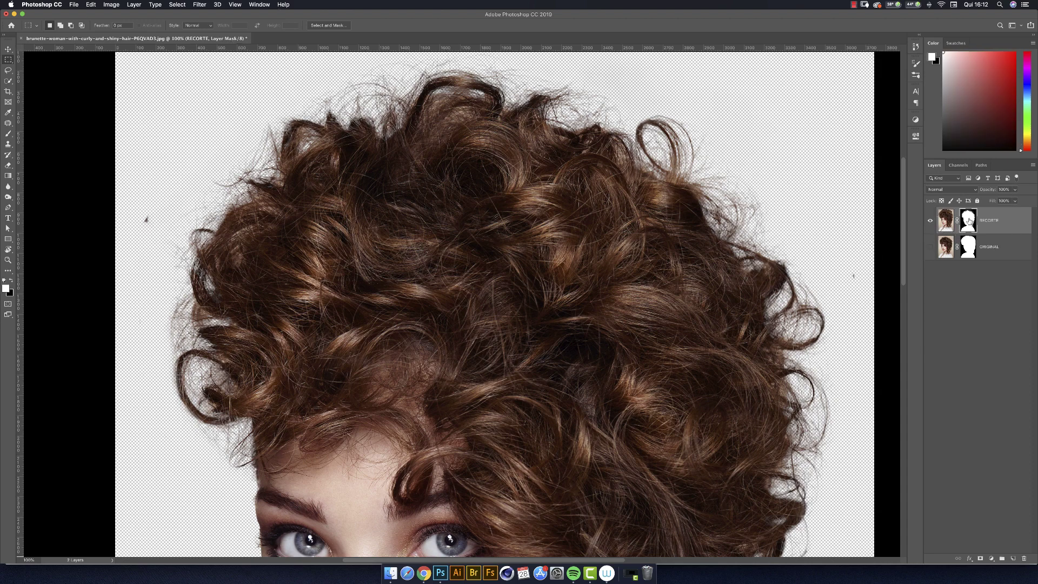
{"action": "left_click", "coordinate": [968, 221], "text": "alt"}
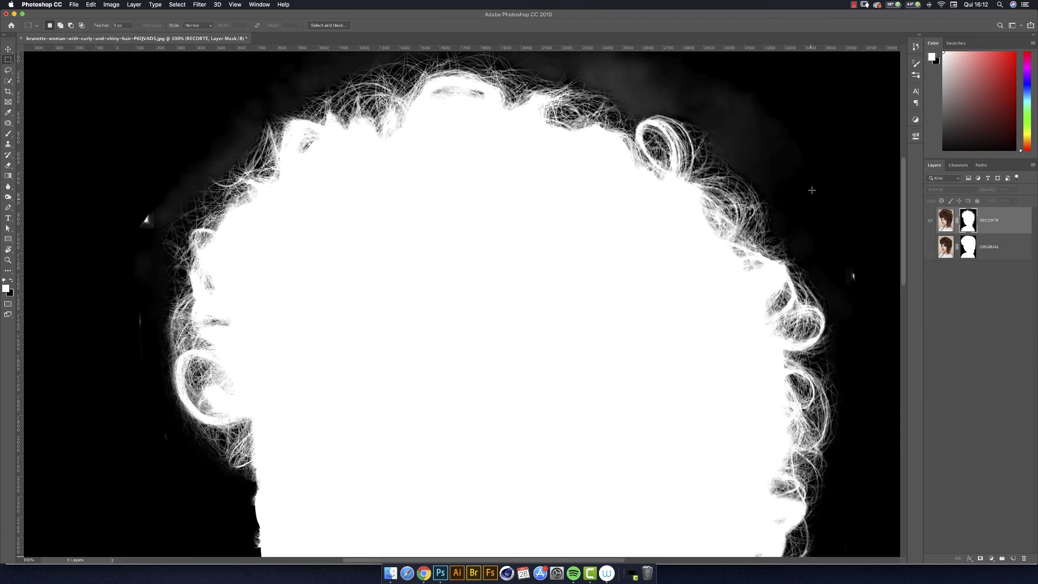
{"action": "left_click_drag", "start_coordinate": [812, 190], "coordinate": [712, 324]}
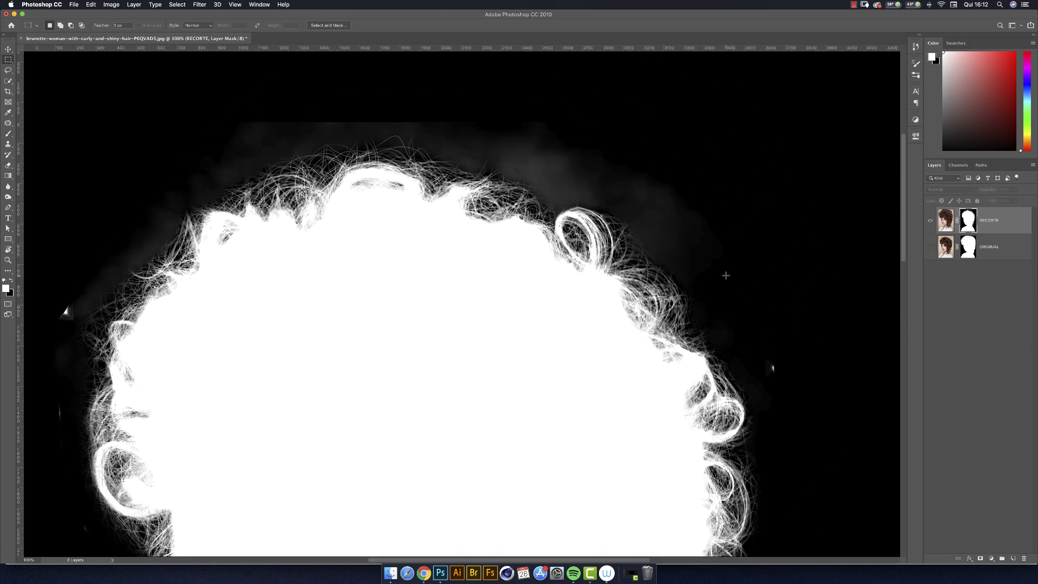
Paint black with the Brush tool over the stray light specks on both sides of the hair in the mask
{"action": "left_click", "coordinate": [9, 134]}
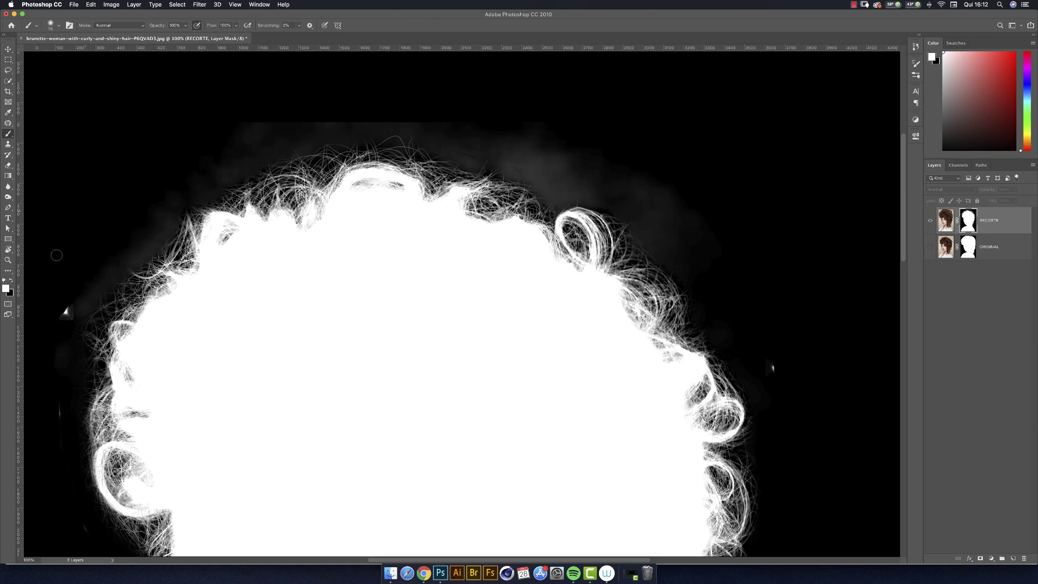
{"action": "left_click_drag", "start_coordinate": [89, 261], "coordinate": [140, 222]}
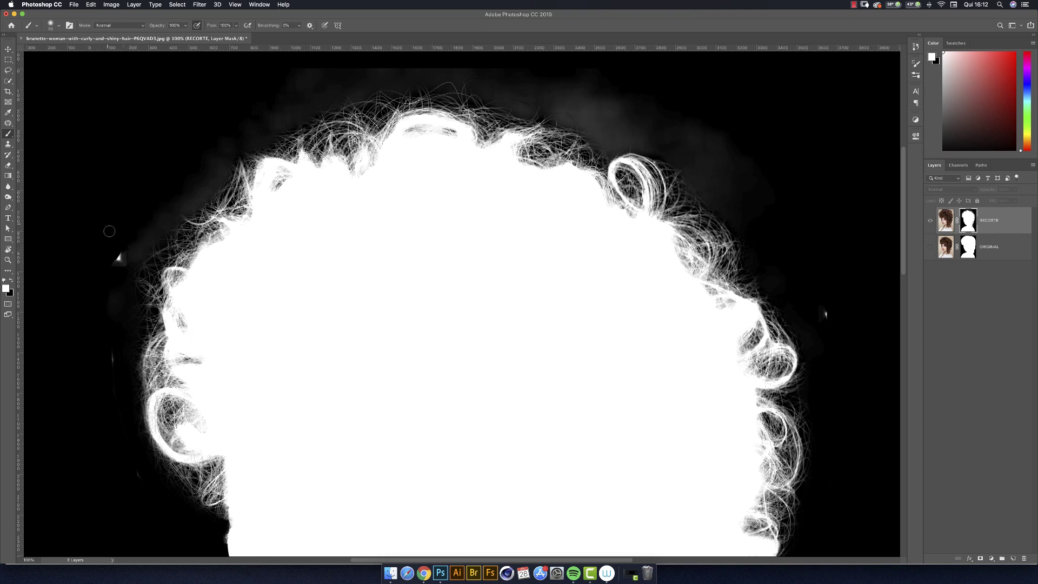
{"action": "key", "text": "x"}
{"action": "left_click_drag", "start_coordinate": [116, 269], "coordinate": [119, 260]}
{"action": "left_click_drag", "start_coordinate": [343, 351], "coordinate": [190, 367]}
{"action": "mouse_move", "coordinate": [663, 320]}
{"action": "left_mouse_down"}
{"action": "mouse_move", "coordinate": [669, 341]}
{"action": "mouse_move", "coordinate": [551, 340]}
{"action": "mouse_move", "coordinate": [603, 283]}
{"action": "mouse_move", "coordinate": [584, 232]}
{"action": "mouse_move", "coordinate": [558, 280]}
{"action": "left_mouse_up"}
{"action": "left_click_drag", "start_coordinate": [535, 354], "coordinate": [531, 511]}
{"action": "left_click_drag", "start_coordinate": [527, 260], "coordinate": [542, 533]}
{"action": "mouse_move", "coordinate": [459, 206]}
{"action": "left_mouse_down"}
{"action": "mouse_move", "coordinate": [466, 301]}
{"action": "mouse_move", "coordinate": [558, 339]}
{"action": "left_mouse_up"}
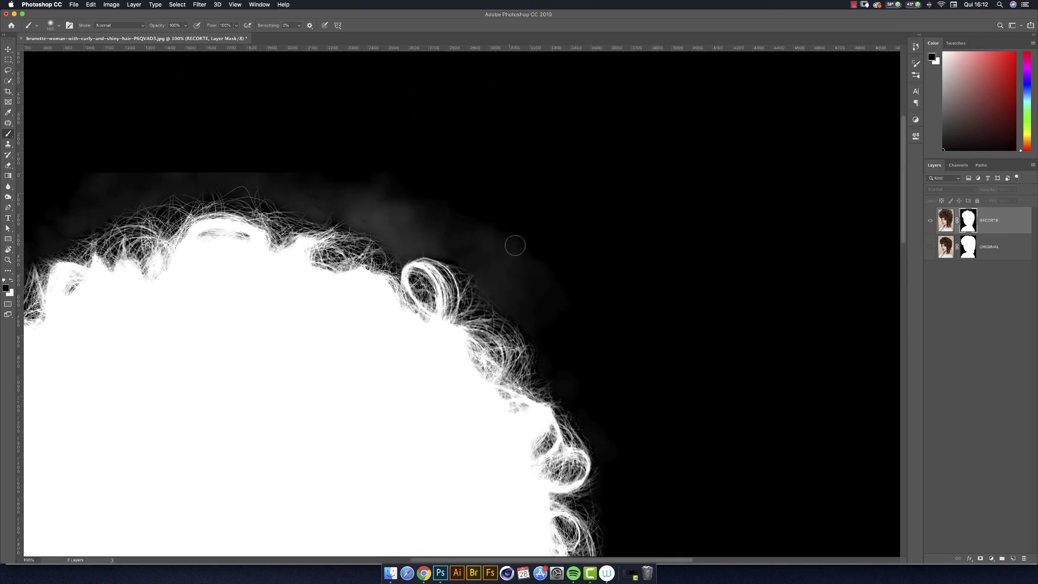
Enlarge the brush and paint black over the grey haze outside the hair along the crown and upper sides of the mask
{"action": "key", "text": "bracketright"}
{"action": "key", "text": "bracketright"}
{"action": "key", "text": "bracketright"}
{"action": "key", "text": "bracketright"}
{"action": "left_click_drag", "start_coordinate": [515, 243], "coordinate": [524, 260]}
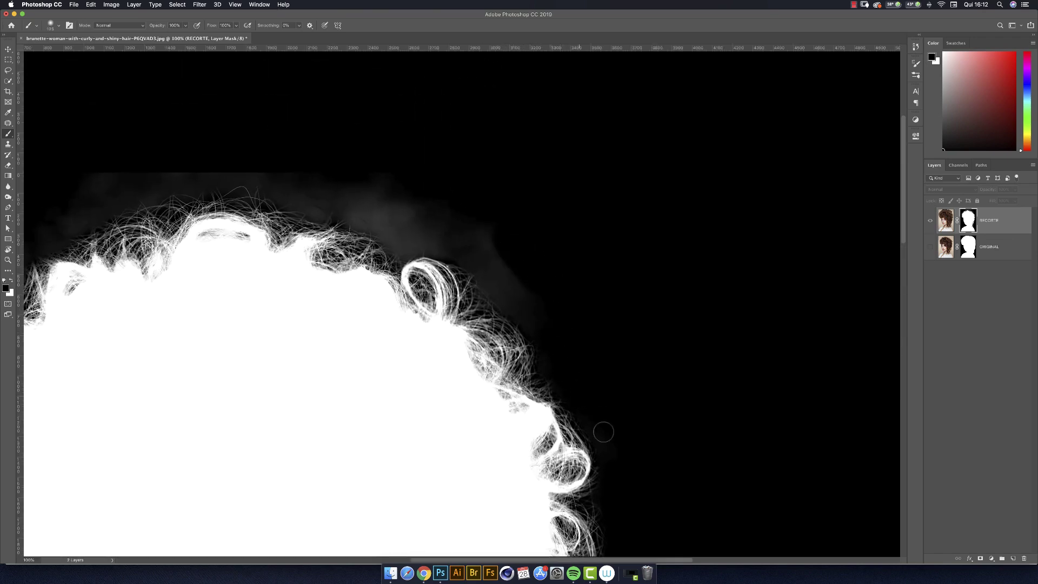
{"action": "mouse_move", "coordinate": [538, 308]}
{"action": "left_mouse_down"}
{"action": "mouse_move", "coordinate": [505, 256]}
{"action": "mouse_move", "coordinate": [538, 312]}
{"action": "mouse_move", "coordinate": [475, 248]}
{"action": "mouse_move", "coordinate": [488, 256]}
{"action": "mouse_move", "coordinate": [480, 238]}
{"action": "mouse_move", "coordinate": [438, 226]}
{"action": "mouse_move", "coordinate": [392, 188]}
{"action": "mouse_move", "coordinate": [436, 202]}
{"action": "mouse_move", "coordinate": [401, 204]}
{"action": "mouse_move", "coordinate": [409, 232]}
{"action": "mouse_move", "coordinate": [425, 223]}
{"action": "mouse_move", "coordinate": [437, 234]}
{"action": "mouse_move", "coordinate": [377, 191]}
{"action": "mouse_move", "coordinate": [329, 173]}
{"action": "mouse_move", "coordinate": [309, 184]}
{"action": "mouse_move", "coordinate": [353, 186]}
{"action": "mouse_move", "coordinate": [386, 212]}
{"action": "mouse_move", "coordinate": [494, 245]}
{"action": "left_mouse_up"}
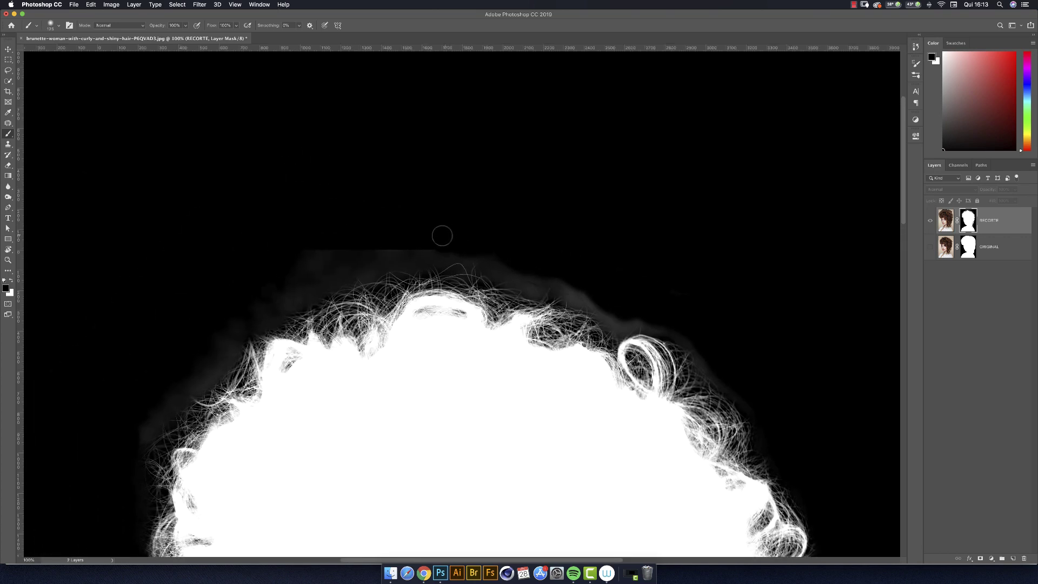
{"action": "mouse_move", "coordinate": [401, 238]}
{"action": "left_mouse_down"}
{"action": "mouse_move", "coordinate": [329, 247]}
{"action": "mouse_move", "coordinate": [329, 269]}
{"action": "mouse_move", "coordinate": [314, 261]}
{"action": "mouse_move", "coordinate": [293, 290]}
{"action": "mouse_move", "coordinate": [271, 290]}
{"action": "mouse_move", "coordinate": [217, 363]}
{"action": "mouse_move", "coordinate": [170, 387]}
{"action": "mouse_move", "coordinate": [143, 423]}
{"action": "mouse_move", "coordinate": [293, 283]}
{"action": "mouse_move", "coordinate": [281, 307]}
{"action": "mouse_move", "coordinate": [280, 295]}
{"action": "mouse_move", "coordinate": [543, 258]}
{"action": "mouse_move", "coordinate": [588, 276]}
{"action": "left_mouse_up"}
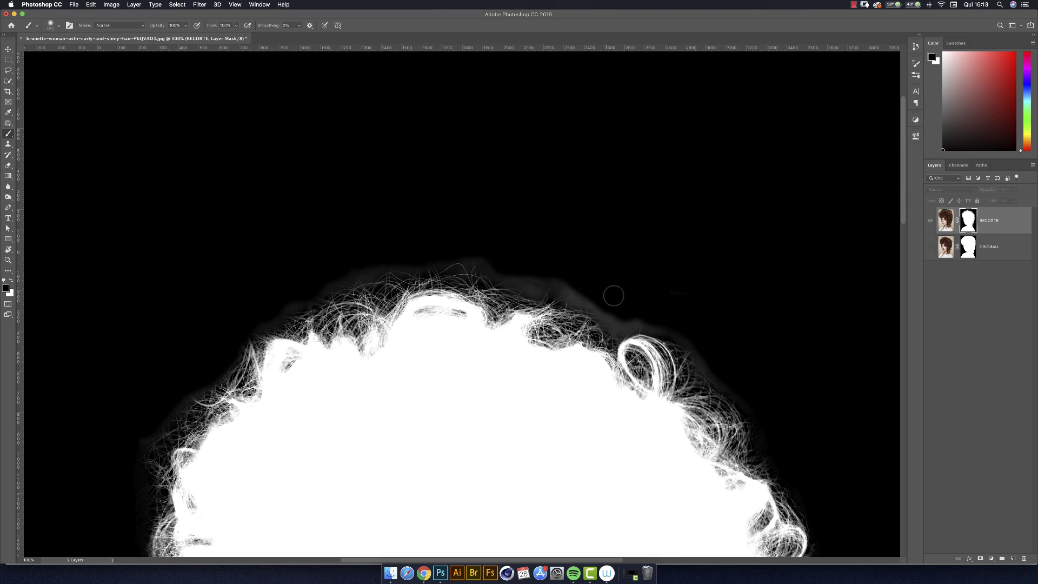
Try a black stroke across the top of the hair in the mask, check it on the normal layer view, and undo it
{"action": "left_click_drag", "start_coordinate": [563, 370], "coordinate": [560, 187]}
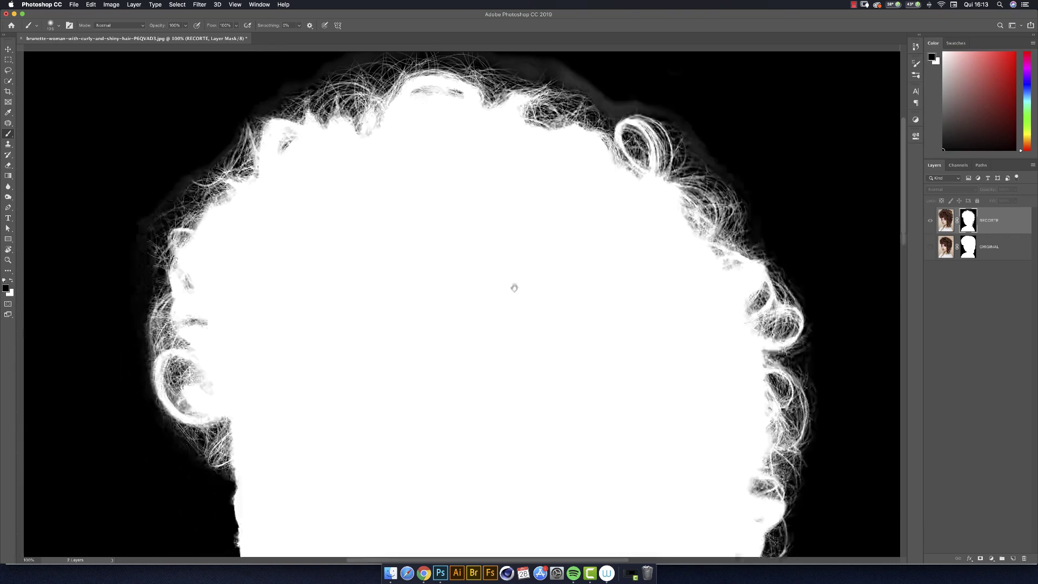
{"action": "left_click_drag", "start_coordinate": [493, 306], "coordinate": [572, 189]}
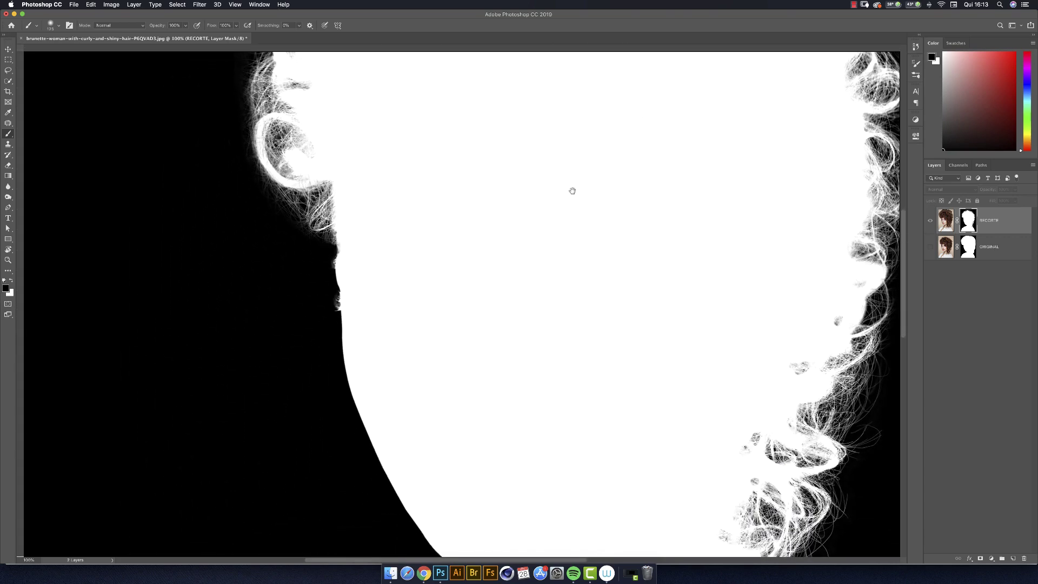
{"action": "left_click_drag", "start_coordinate": [625, 329], "coordinate": [443, 381]}
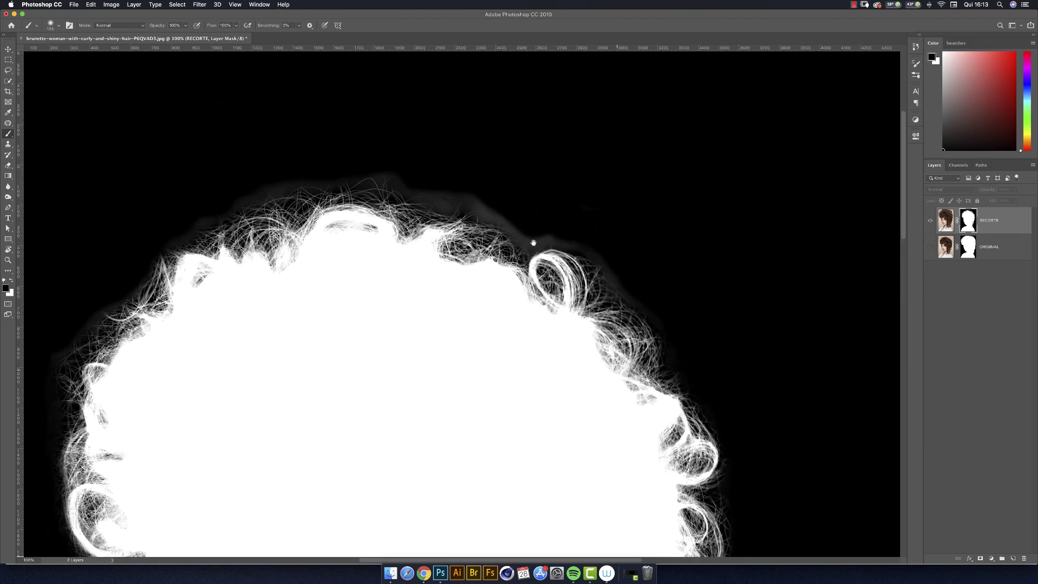
{"action": "left_click_drag", "start_coordinate": [516, 210], "coordinate": [394, 427]}
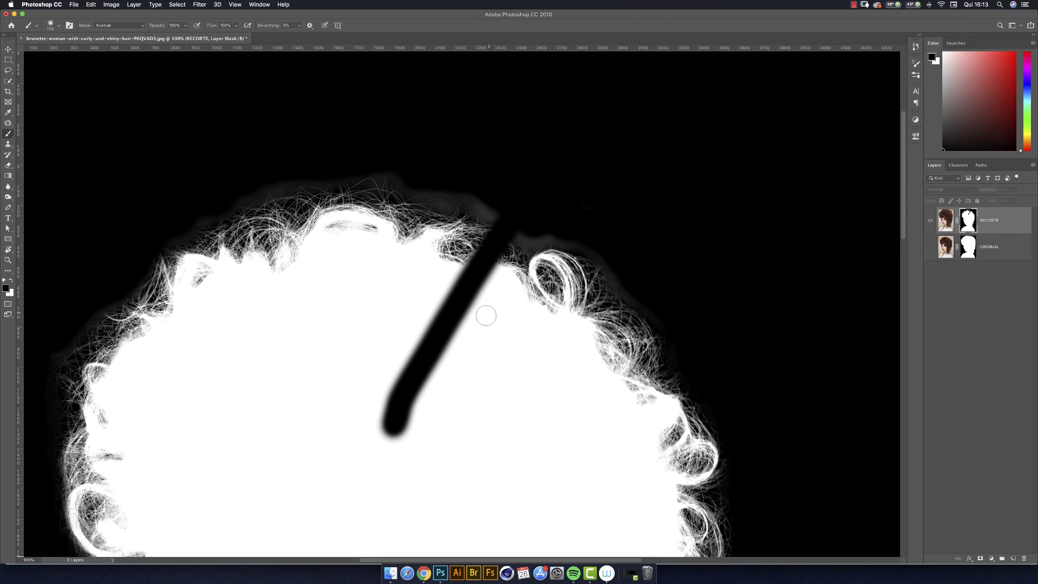
{"action": "left_click", "coordinate": [967, 225], "text": "alt"}
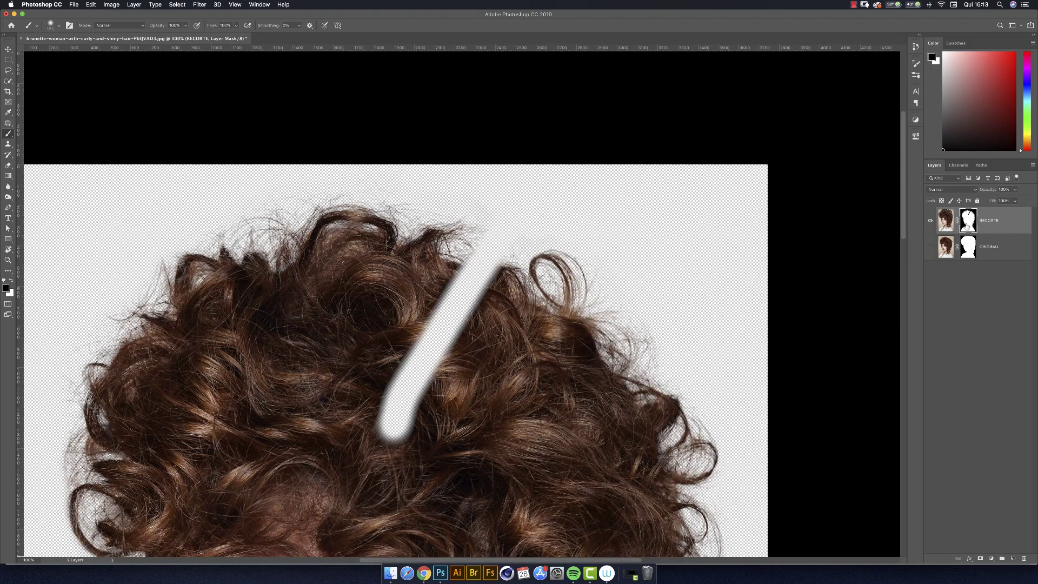
{"action": "left_click_drag", "start_coordinate": [538, 326], "coordinate": [581, 234]}
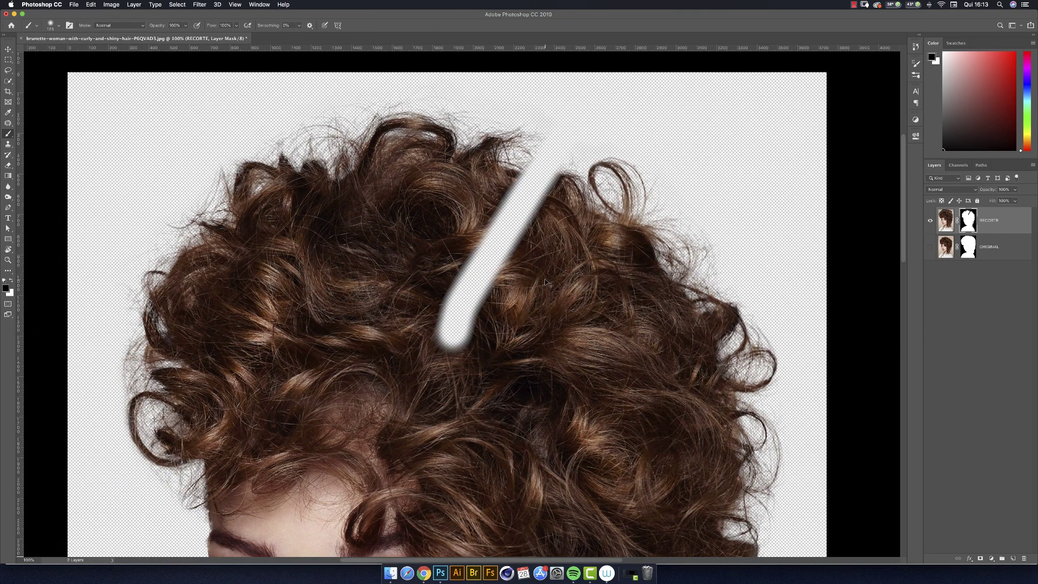
{"action": "key", "text": "super+z"}
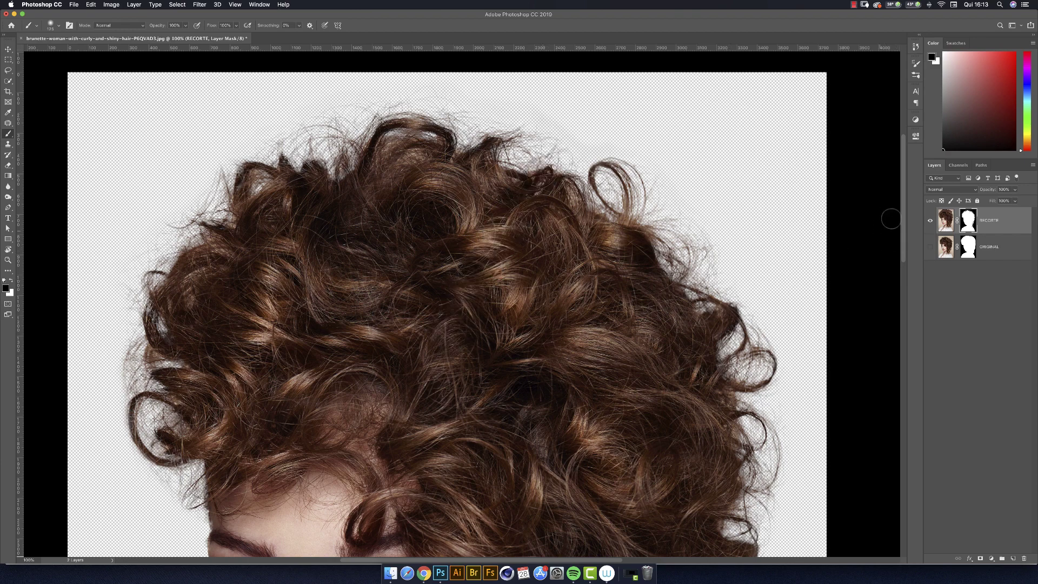
Display the RECORTE mask on its own again and set the brush to Overlay mode at 40% opacity
{"action": "left_click", "coordinate": [970, 226], "text": "alt"}
{"action": "left_click_drag", "start_coordinate": [508, 203], "coordinate": [476, 293]}
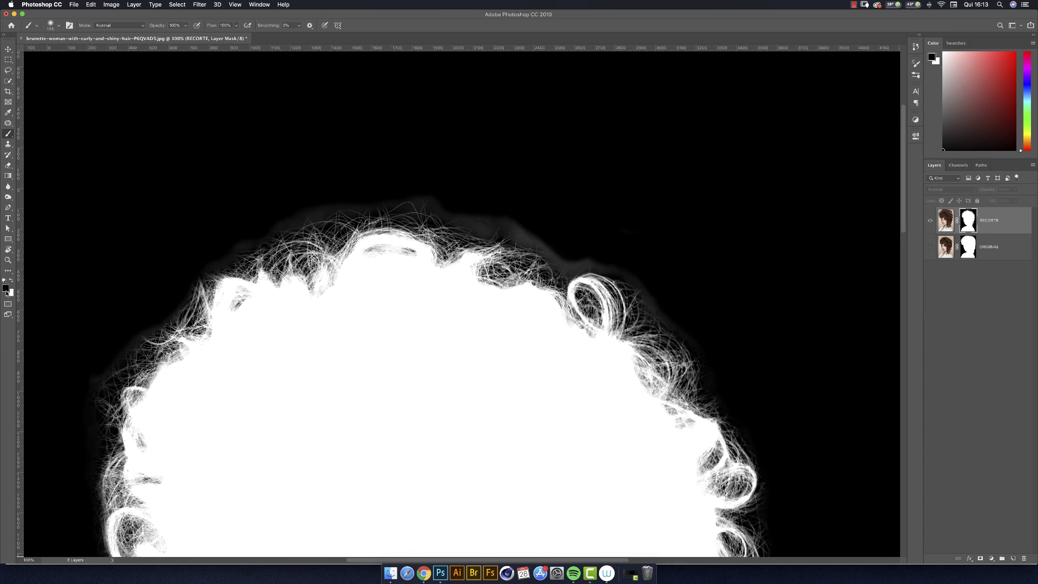
{"action": "left_click", "coordinate": [141, 27]}
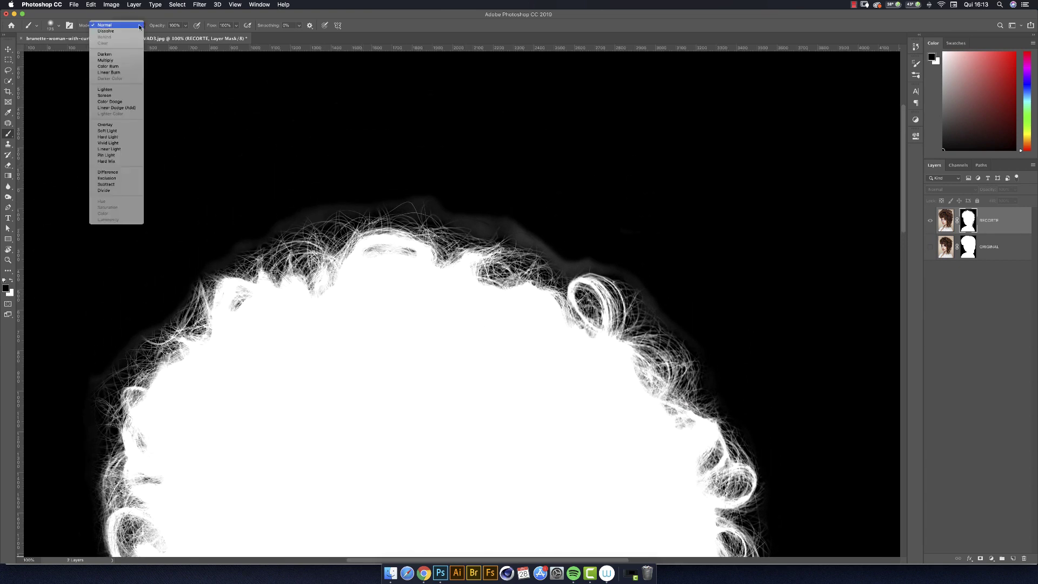
{"action": "left_click", "coordinate": [124, 127]}
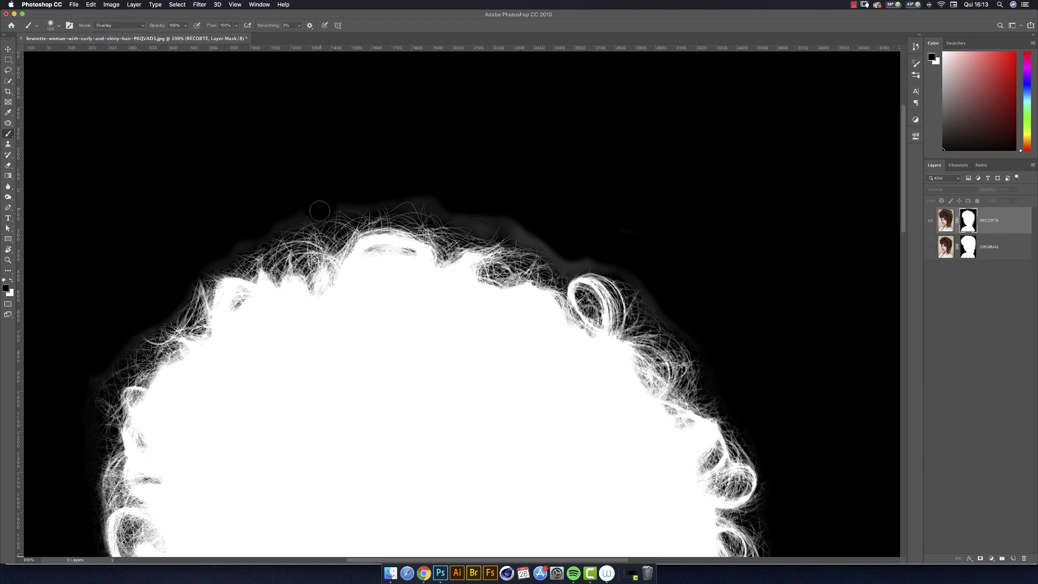
{"action": "left_click", "coordinate": [184, 26]}
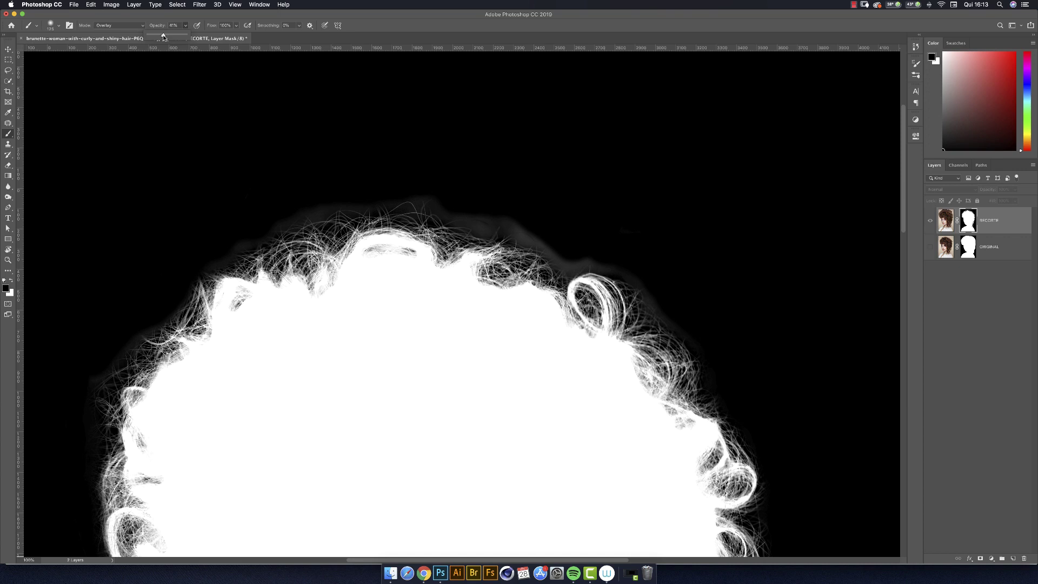
{"action": "left_click", "coordinate": [541, 225]}
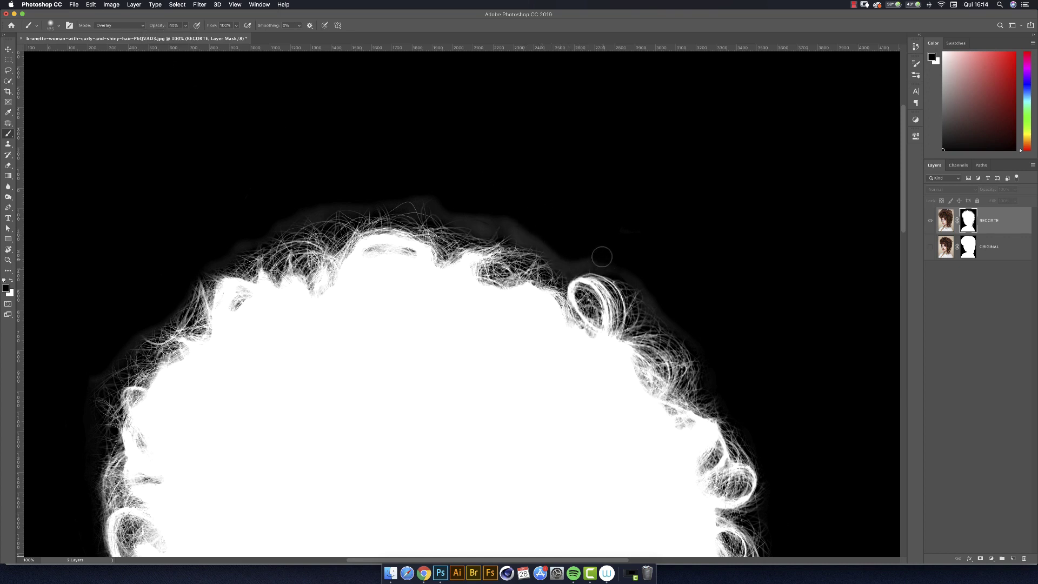
Darken the haze around the upper-right loop curl with Overlay strokes on the mask, undoing trial strokes
{"action": "left_click_drag", "start_coordinate": [596, 283], "coordinate": [615, 304]}
{"action": "key", "text": "super+z"}
{"action": "key", "text": "super+z"}
{"action": "left_click_drag", "start_coordinate": [696, 338], "coordinate": [663, 301]}
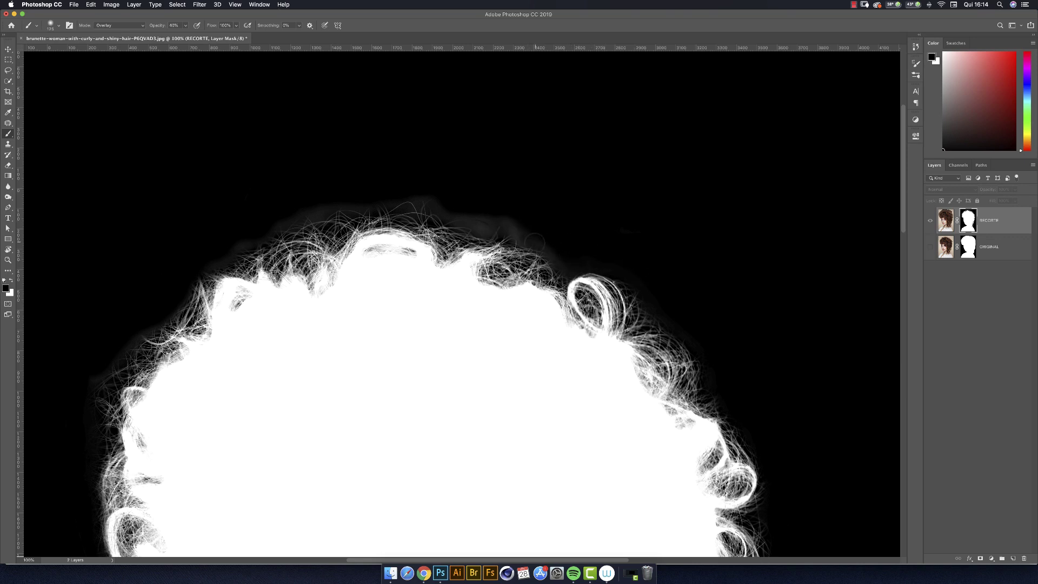
{"action": "key", "text": "super+z"}
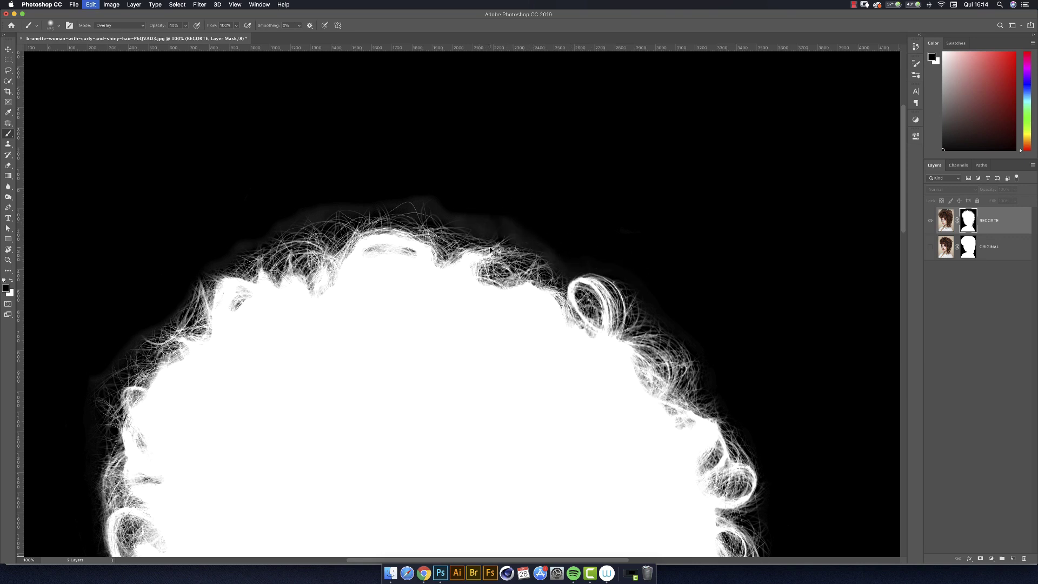
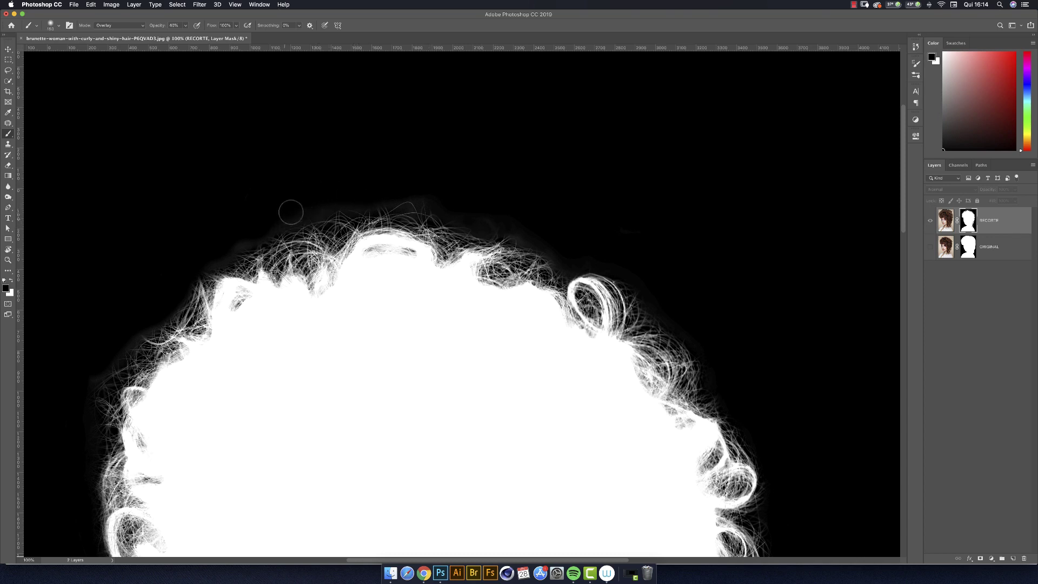
Lower the brush opacity further and darken the faint haze above the crown and along the upper-left hair edge
{"action": "left_click", "coordinate": [186, 26]}
{"action": "left_click", "coordinate": [257, 231]}
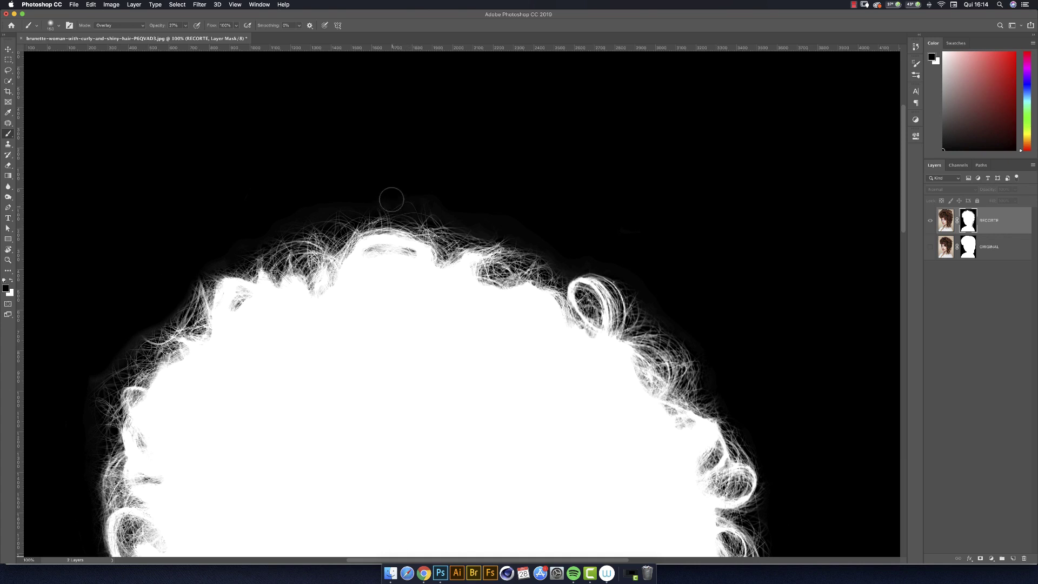
{"action": "left_click_drag", "start_coordinate": [393, 256], "coordinate": [478, 201]}
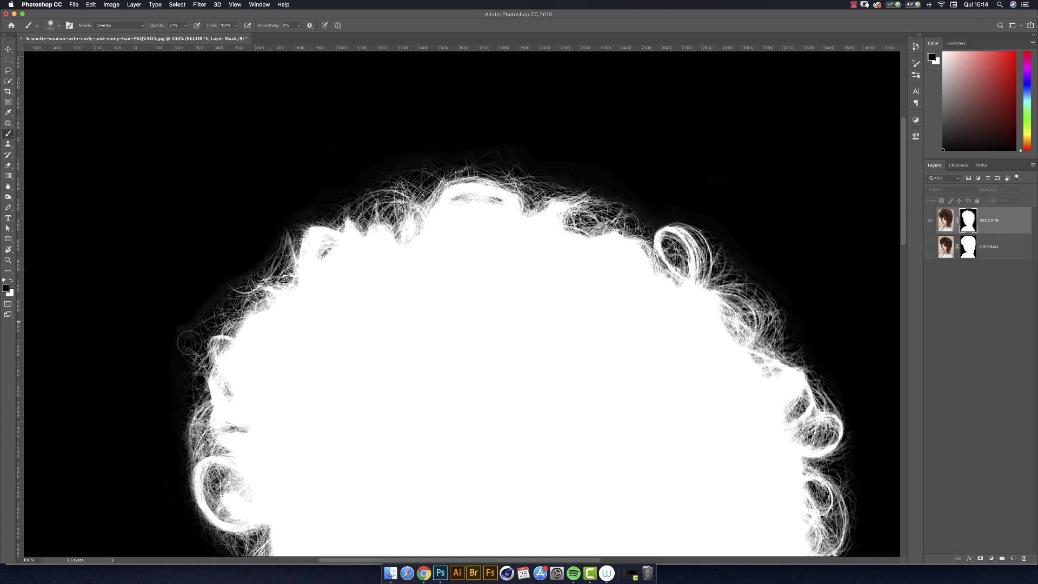
{"action": "left_click_drag", "start_coordinate": [220, 284], "coordinate": [225, 330]}
Darken the haze outside and between the left-side curls of the mask, using a smaller brush for the gaps
{"action": "scroll", "coordinate": [225, 330], "scroll_direction": "down", "scroll_amount": 3}
{"action": "scroll", "coordinate": [225, 330], "scroll_direction": "left", "scroll_amount": 3}
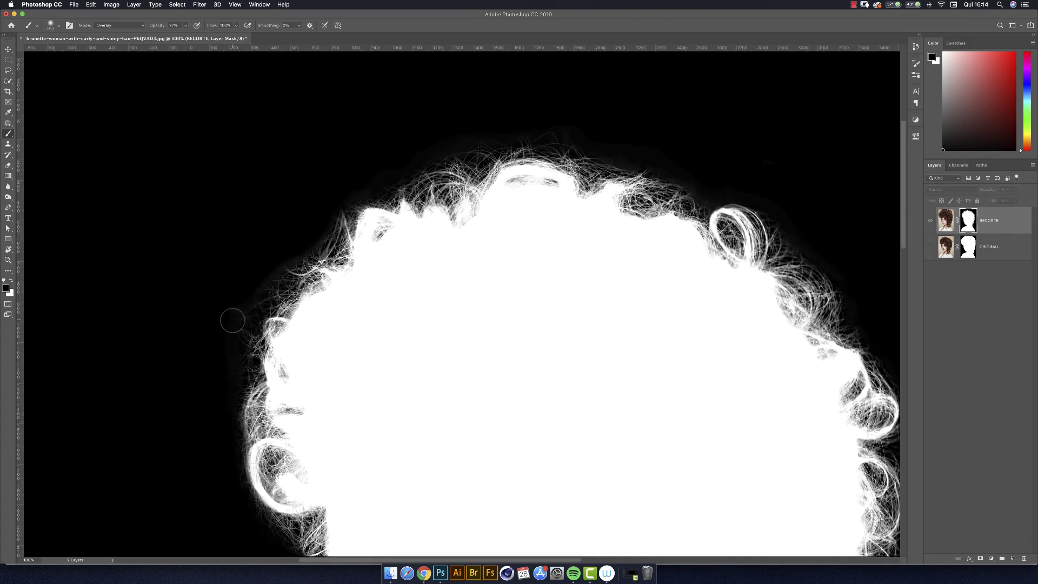
{"action": "scroll", "coordinate": [232, 317], "scroll_direction": "down", "scroll_amount": 3}
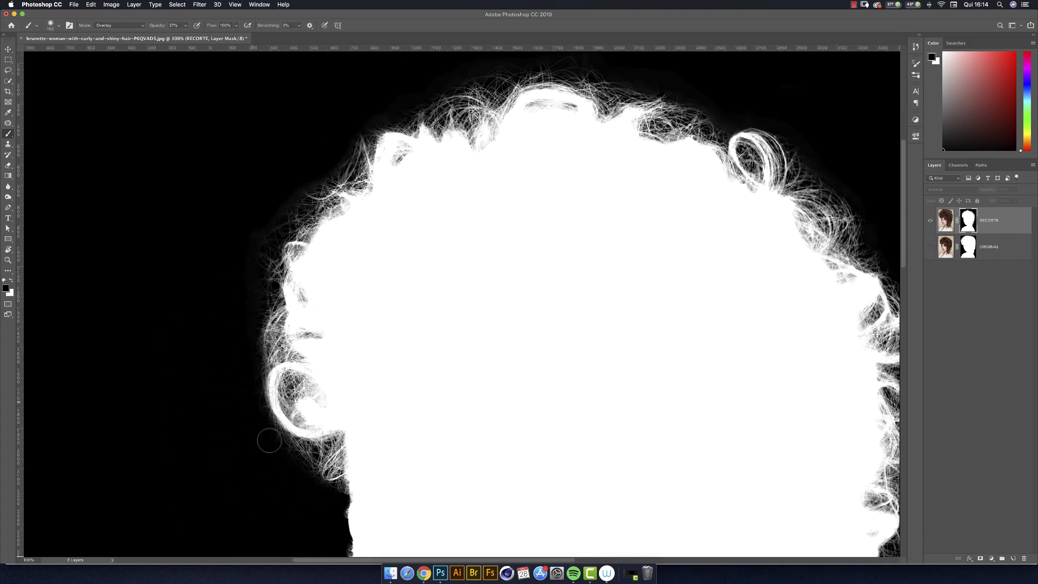
{"action": "scroll", "coordinate": [293, 367], "scroll_direction": "down", "scroll_amount": 1}
{"action": "scroll", "coordinate": [294, 366], "scroll_direction": "right", "scroll_amount": 1}
{"action": "mouse_move", "coordinate": [294, 366]}
{"action": "left_mouse_down"}
{"action": "mouse_move", "coordinate": [274, 363]}
{"action": "mouse_move", "coordinate": [276, 400]}
{"action": "mouse_move", "coordinate": [260, 392]}
{"action": "left_mouse_up"}
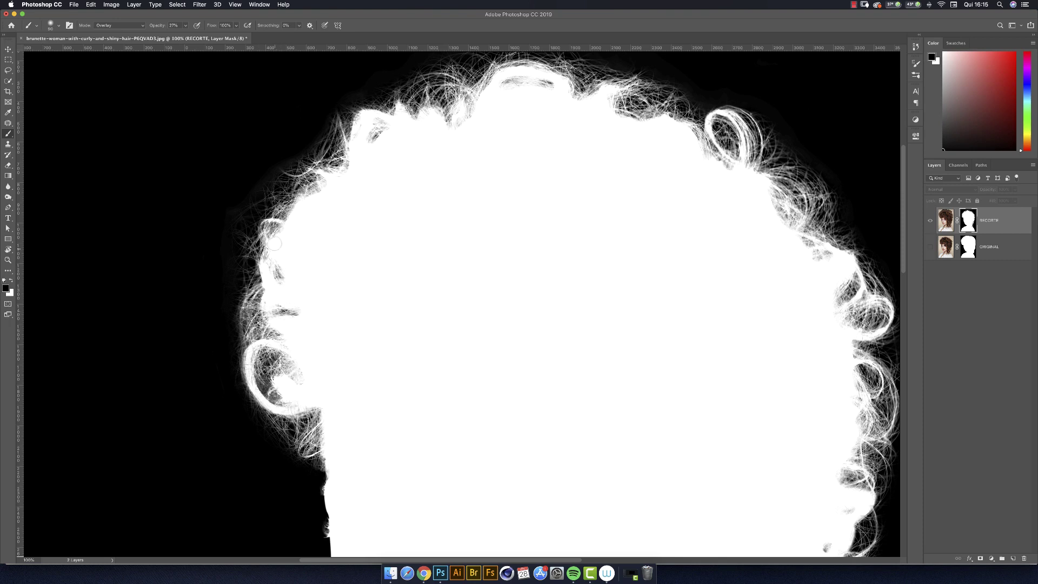
{"action": "left_click_drag", "start_coordinate": [276, 206], "coordinate": [287, 215]}
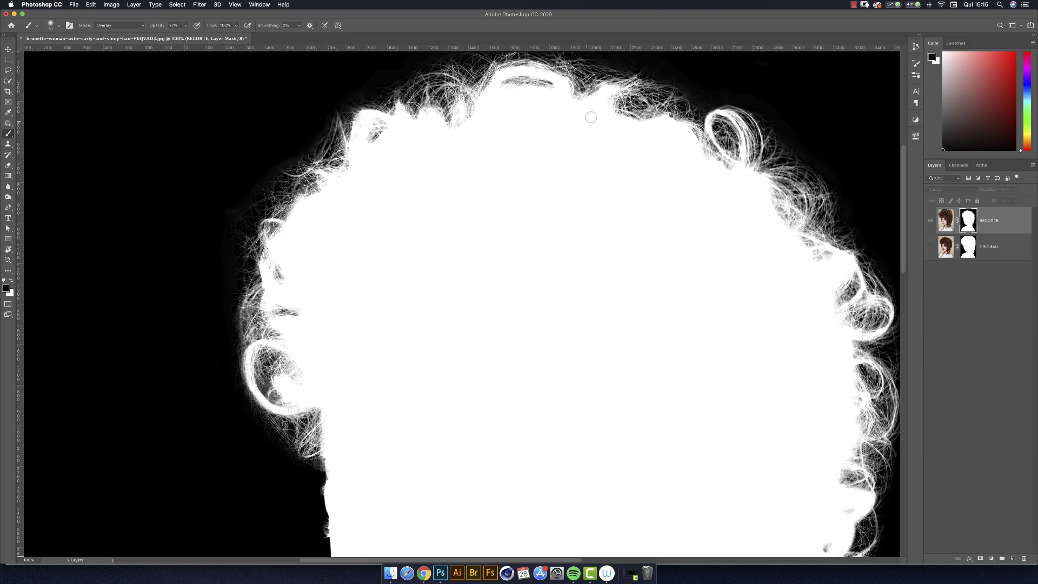
Darken the remaining haze around the right-side curls of the mask with black Overlay strokes
{"action": "left_click_drag", "start_coordinate": [606, 108], "coordinate": [532, 142]}
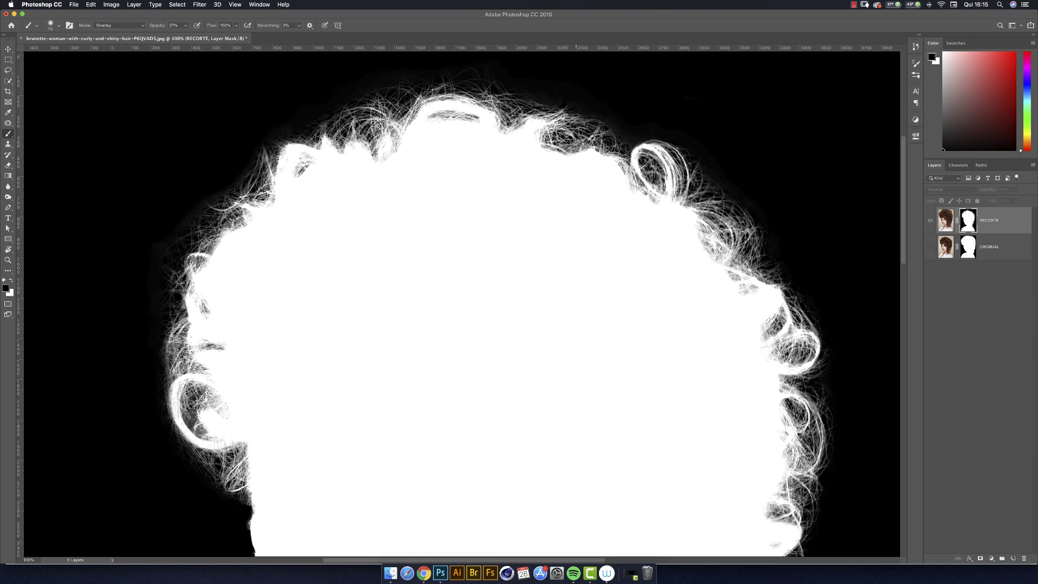
{"action": "mouse_move", "coordinate": [650, 201]}
{"action": "left_mouse_down"}
{"action": "mouse_move", "coordinate": [722, 205]}
{"action": "mouse_move", "coordinate": [719, 258]}
{"action": "mouse_move", "coordinate": [717, 244]}
{"action": "mouse_move", "coordinate": [650, 236]}
{"action": "mouse_move", "coordinate": [687, 243]}
{"action": "left_mouse_up"}
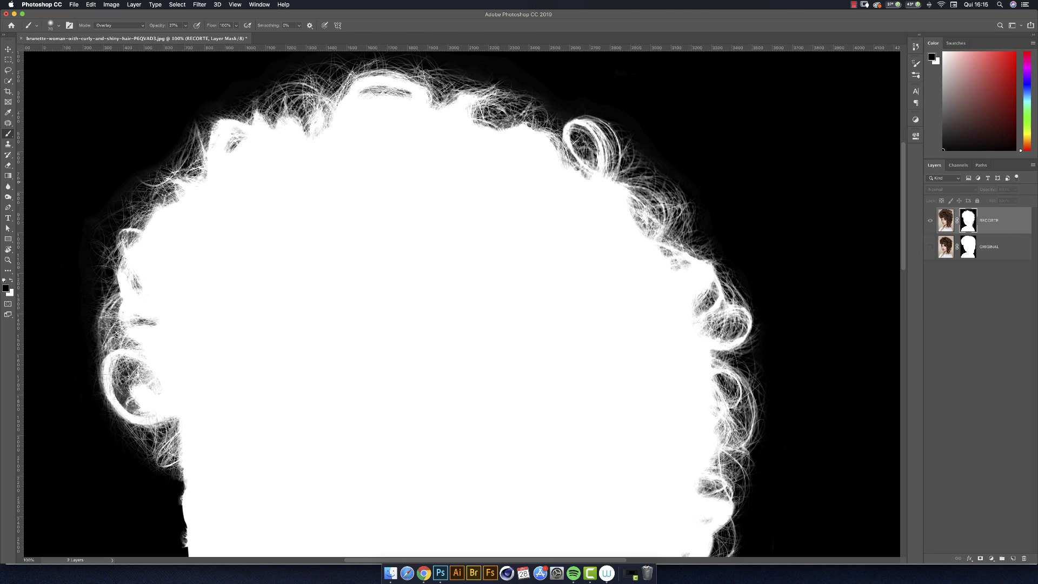
{"action": "scroll", "coordinate": [654, 268], "scroll_direction": "down", "scroll_amount": 3}
{"action": "scroll", "coordinate": [654, 268], "scroll_direction": "right", "scroll_amount": 3}
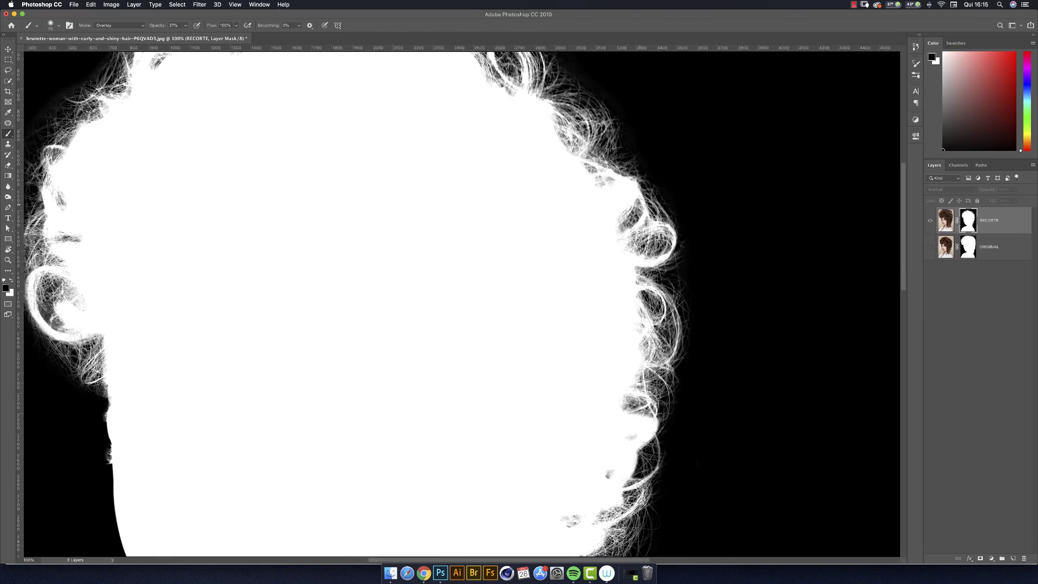
{"action": "mouse_move", "coordinate": [664, 241]}
{"action": "left_mouse_down"}
{"action": "mouse_move", "coordinate": [659, 250]}
{"action": "mouse_move", "coordinate": [641, 240]}
{"action": "left_mouse_up"}
{"action": "scroll", "coordinate": [652, 296], "scroll_direction": "down", "scroll_amount": 3}
{"action": "scroll", "coordinate": [653, 297], "scroll_direction": "right", "scroll_amount": 2}
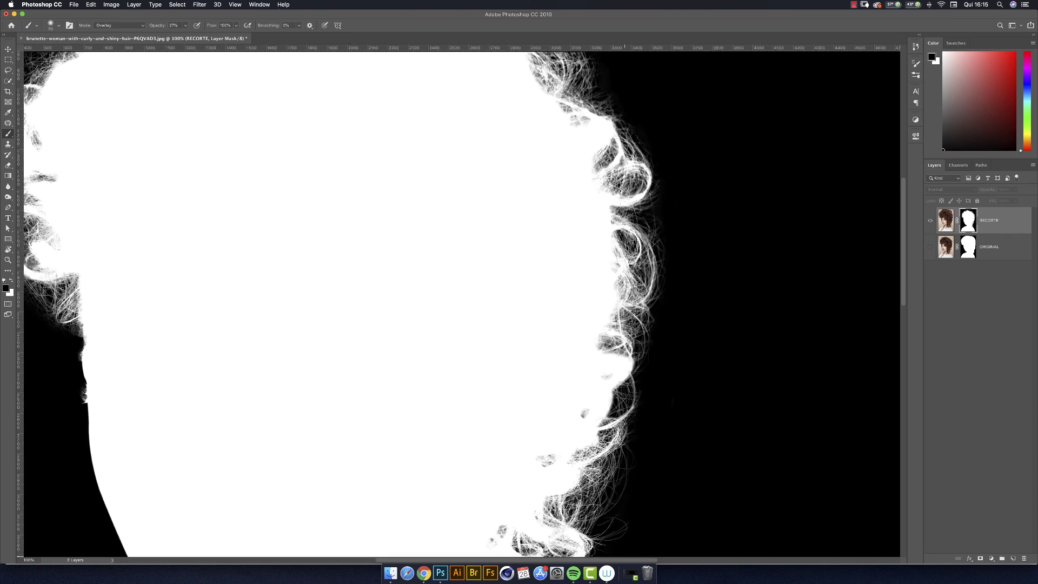
Darken the haze along the lower-right hair strands and in the gaps between them, down towards the shoulder
{"action": "left_click_drag", "start_coordinate": [644, 233], "coordinate": [646, 250]}
{"action": "scroll", "coordinate": [630, 241], "scroll_direction": "down", "scroll_amount": 3}
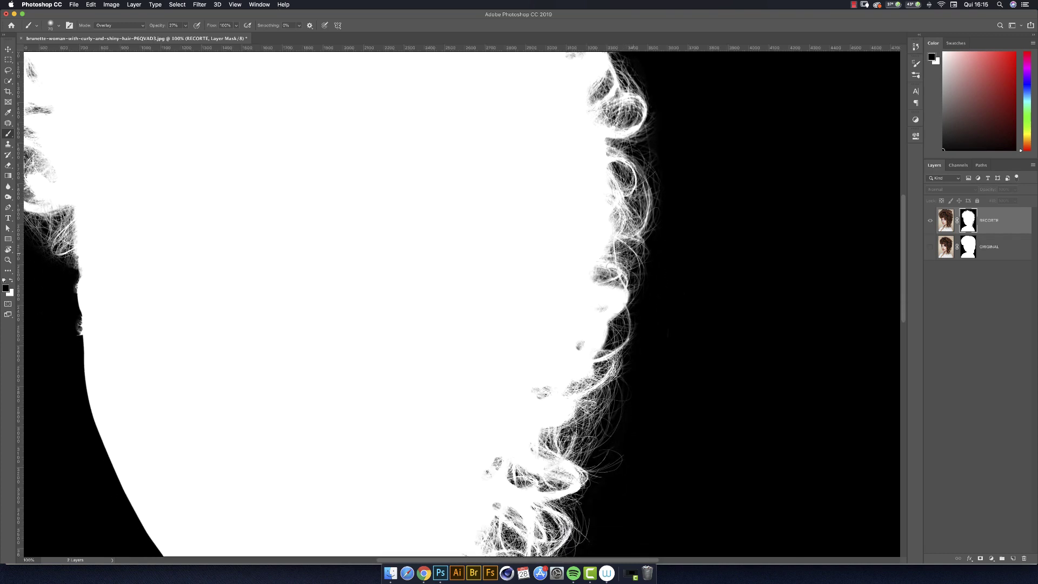
{"action": "scroll", "coordinate": [602, 257], "scroll_direction": "down", "scroll_amount": 3}
{"action": "left_click_drag", "start_coordinate": [603, 257], "coordinate": [603, 248]}
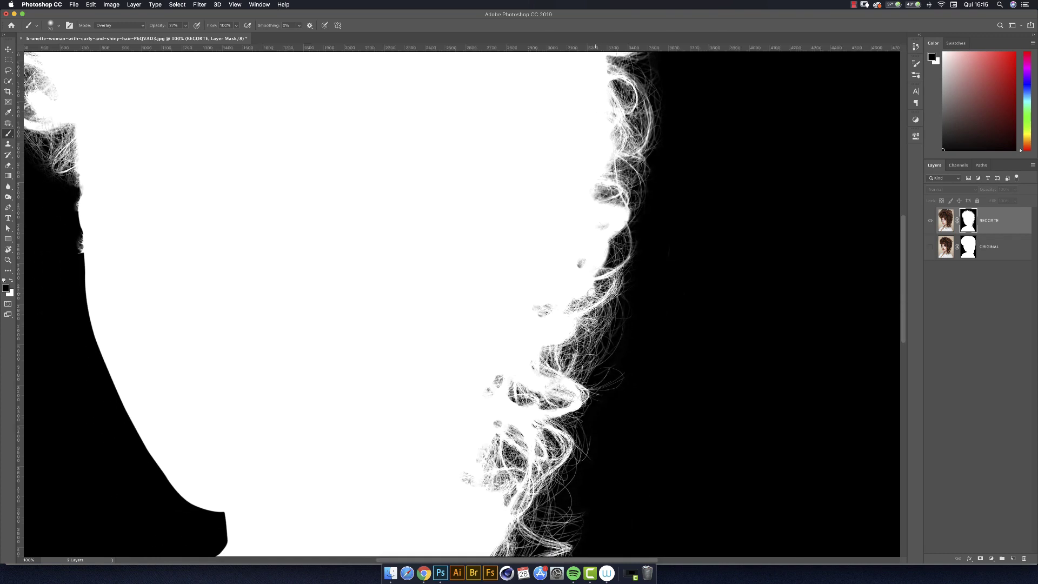
{"action": "mouse_move", "coordinate": [591, 303]}
{"action": "left_mouse_down"}
{"action": "mouse_move", "coordinate": [545, 357]}
{"action": "mouse_move", "coordinate": [553, 379]}
{"action": "left_mouse_up"}
{"action": "scroll", "coordinate": [552, 378], "scroll_direction": "down", "scroll_amount": 3}
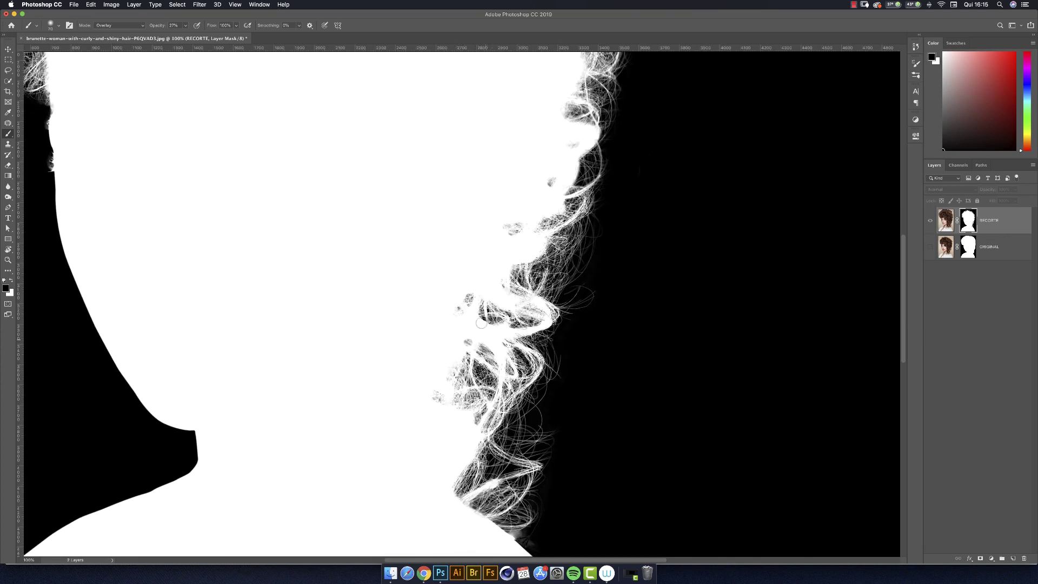
{"action": "left_click_drag", "start_coordinate": [508, 428], "coordinate": [524, 317]}
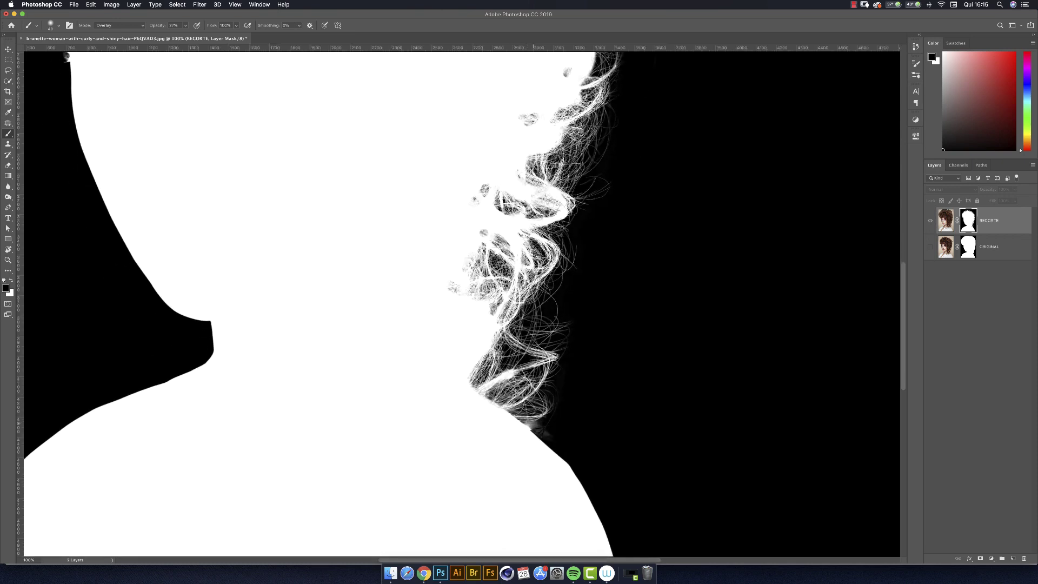
Darken the faint haze where the lowest right-side strands meet the shoulder with black Overlay strokes on the mask
{"action": "left_click_drag", "start_coordinate": [543, 432], "coordinate": [531, 422]}
{"action": "left_click_drag", "start_coordinate": [531, 431], "coordinate": [526, 435]}
{"action": "left_click_drag", "start_coordinate": [513, 309], "coordinate": [542, 483]}
{"action": "left_click_drag", "start_coordinate": [513, 244], "coordinate": [537, 412]}
{"action": "left_click_drag", "start_coordinate": [596, 269], "coordinate": [612, 405]}
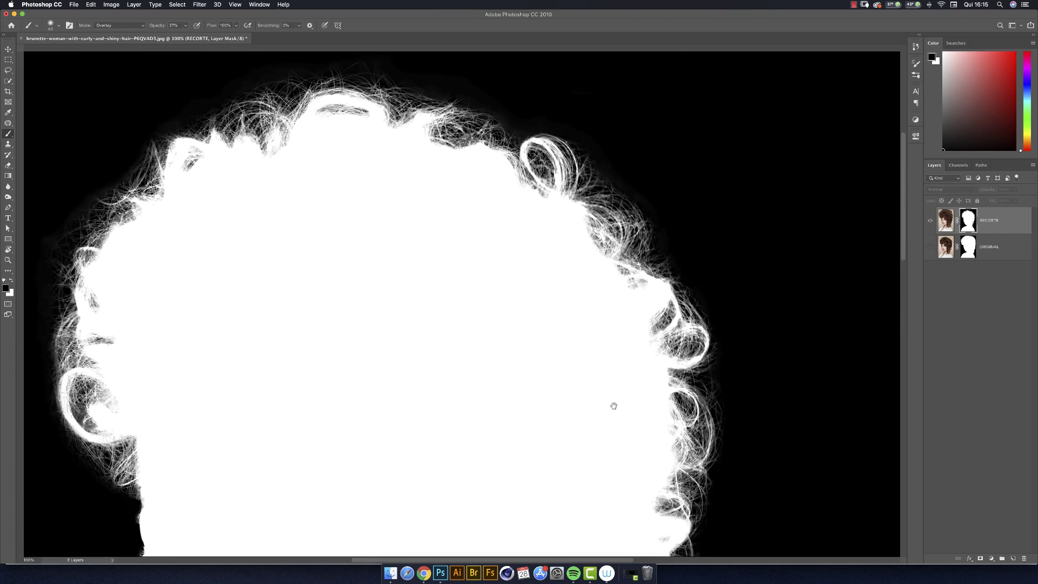
{"action": "left_click_drag", "start_coordinate": [542, 207], "coordinate": [571, 247]}
{"action": "key", "text": "super+r"}
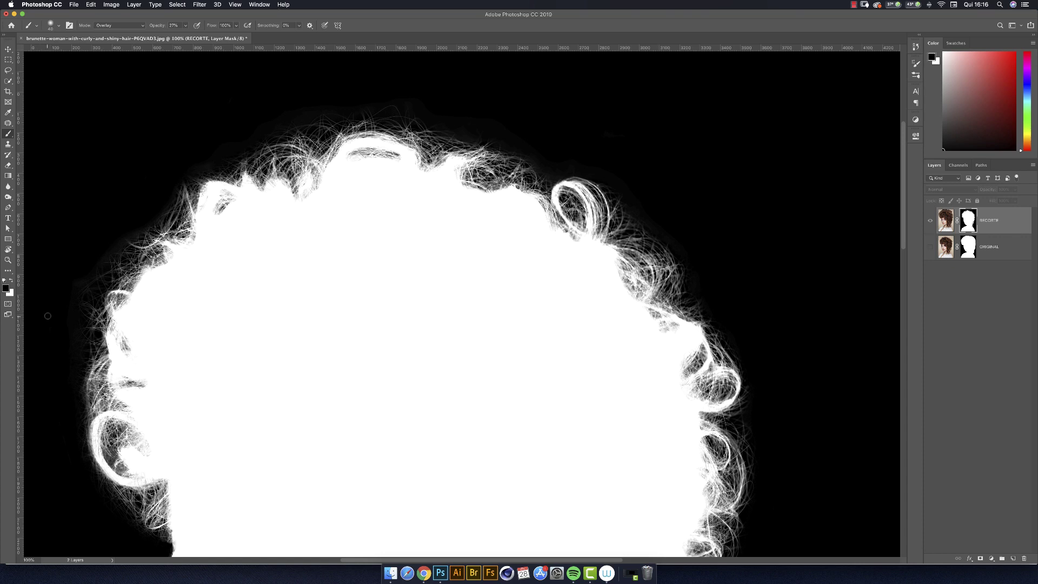
Try a white brush stroke in Normal mode at 100% opacity on the black background beside the crown
{"action": "key", "text": "x"}
{"action": "left_click", "coordinate": [129, 23]}
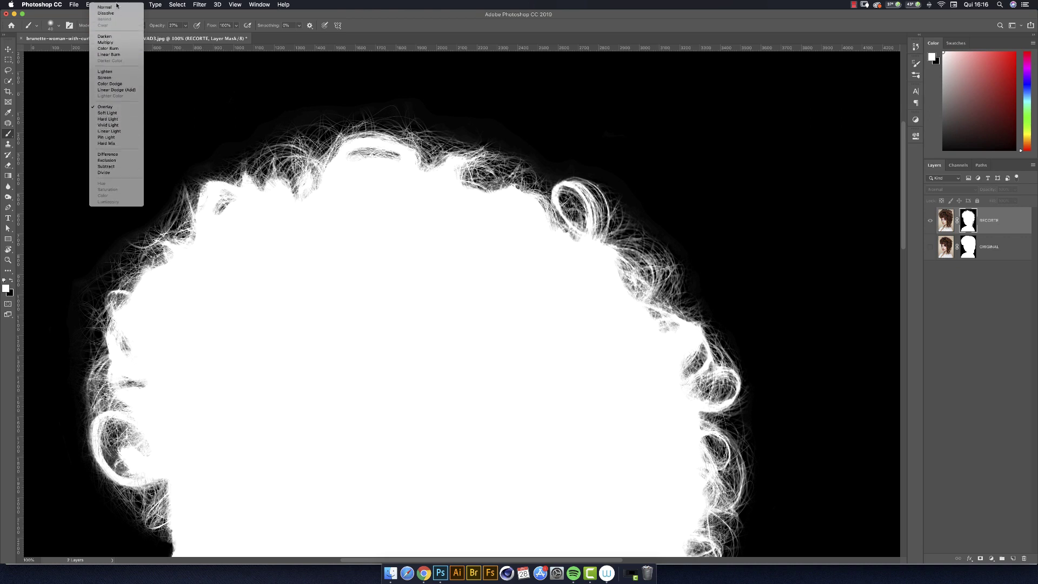
{"action": "left_click", "coordinate": [117, 7]}
{"action": "left_click", "coordinate": [185, 26]}
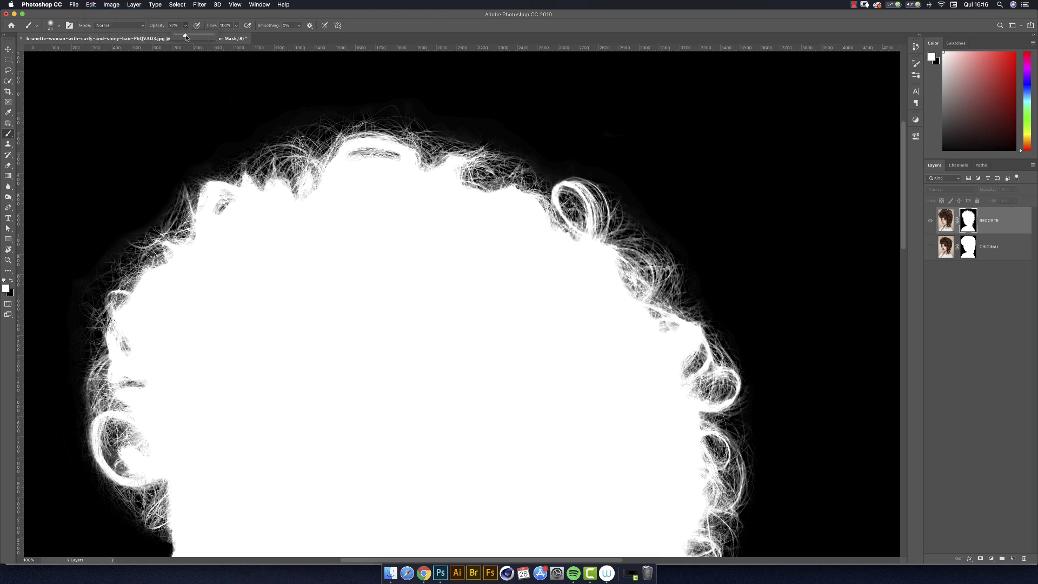
{"action": "left_click_drag", "start_coordinate": [185, 35], "coordinate": [212, 36]}
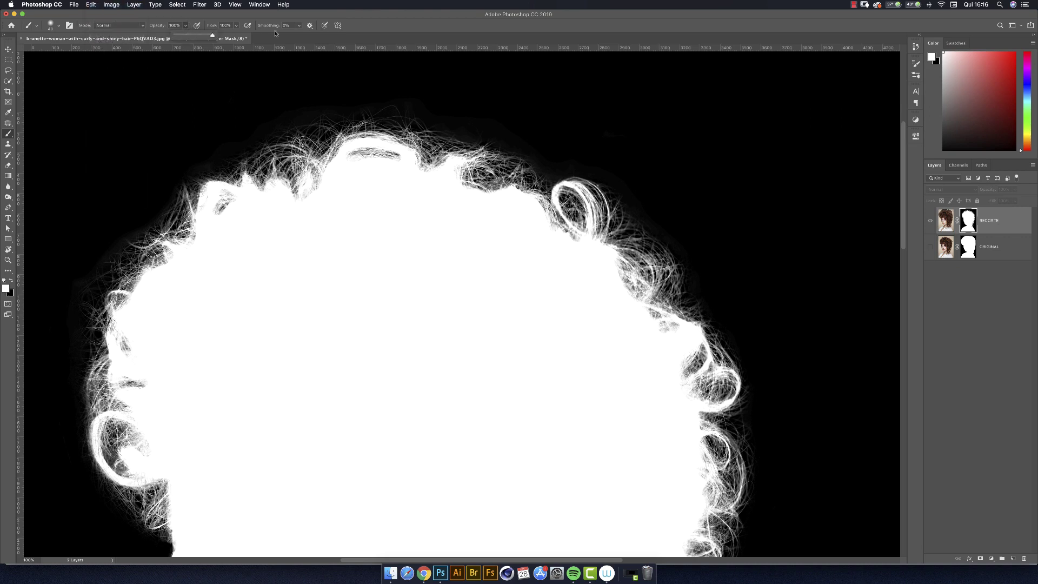
{"action": "left_click", "coordinate": [96, 85]}
{"action": "left_click_drag", "start_coordinate": [104, 99], "coordinate": [189, 99]}
{"action": "key", "text": "super+z"}
Set the brush back to Overlay with a low opacity and whiten the strands along the upper-right hair edge
{"action": "left_click", "coordinate": [129, 26]}
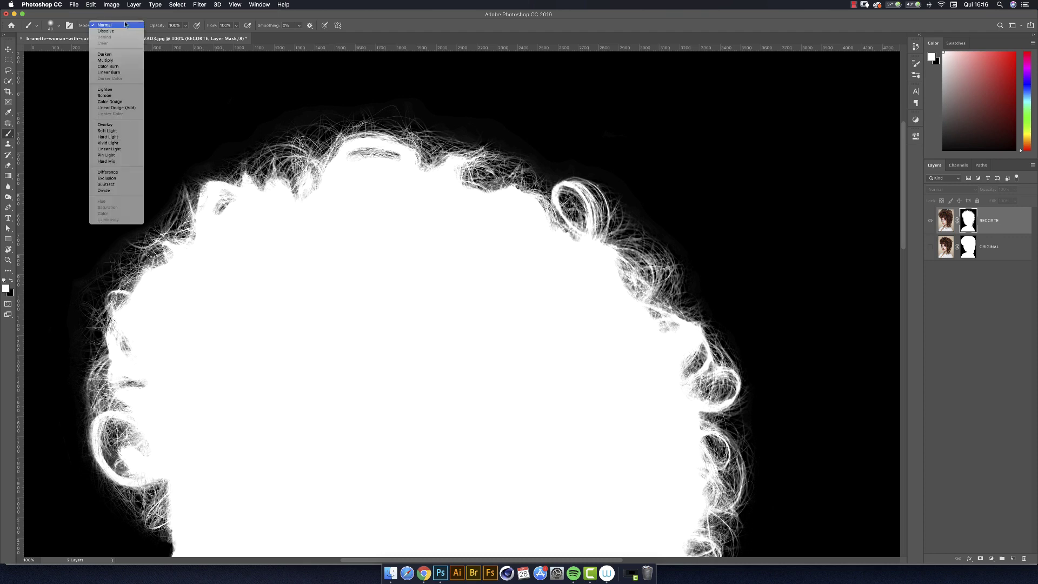
{"action": "left_click", "coordinate": [110, 125]}
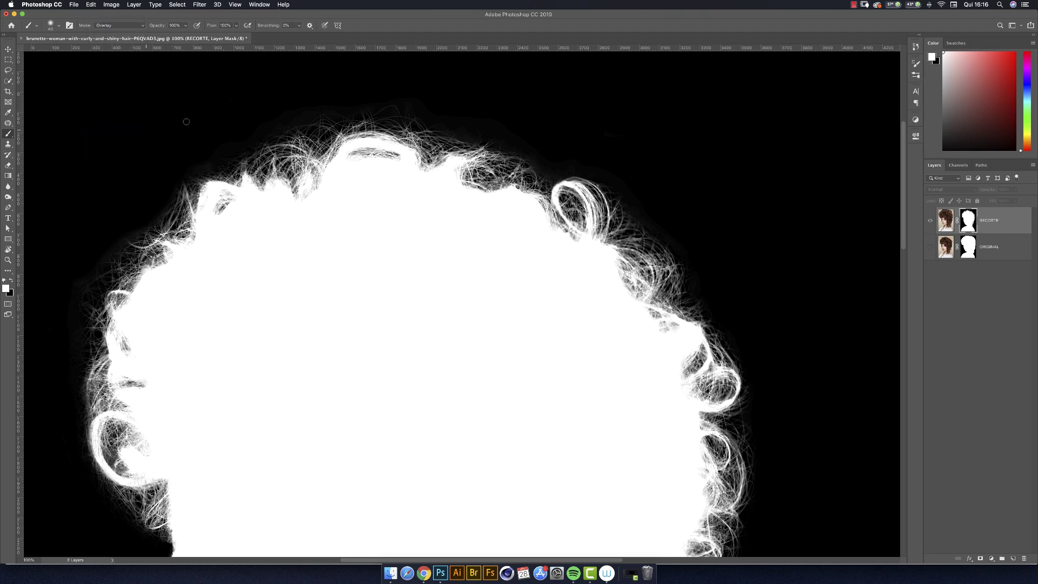
{"action": "left_click_drag", "start_coordinate": [185, 25], "coordinate": [155, 37]}
{"action": "left_click_drag", "start_coordinate": [605, 236], "coordinate": [607, 245]}
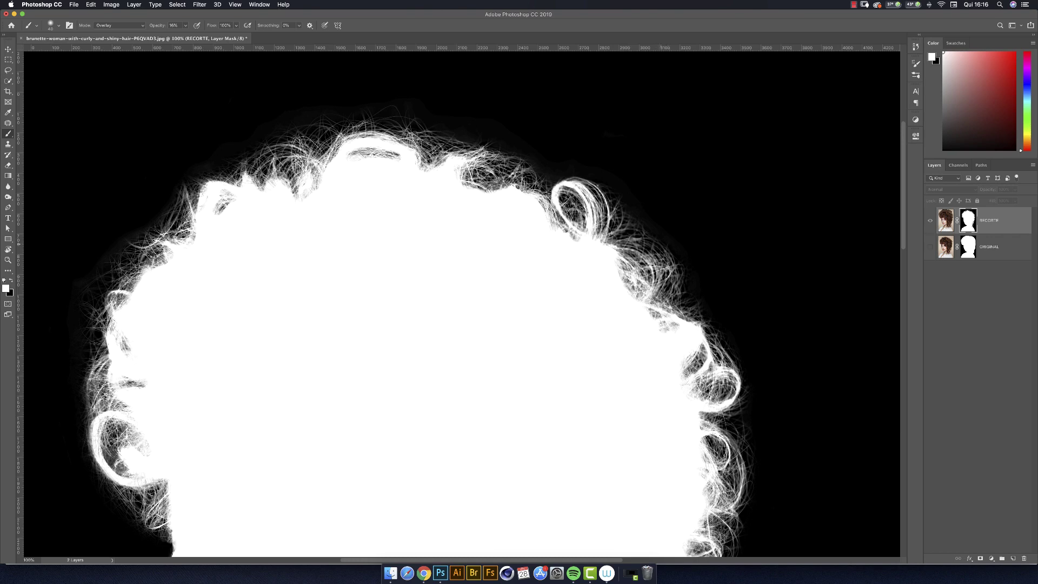
{"action": "left_click", "coordinate": [669, 268]}
Whiten the hair strands of the mask down the right side to the shoulder with white Overlay strokes
{"action": "scroll", "coordinate": [683, 352], "scroll_direction": "down", "scroll_amount": 5}
{"action": "scroll", "coordinate": [683, 351], "scroll_direction": "right", "scroll_amount": 4}
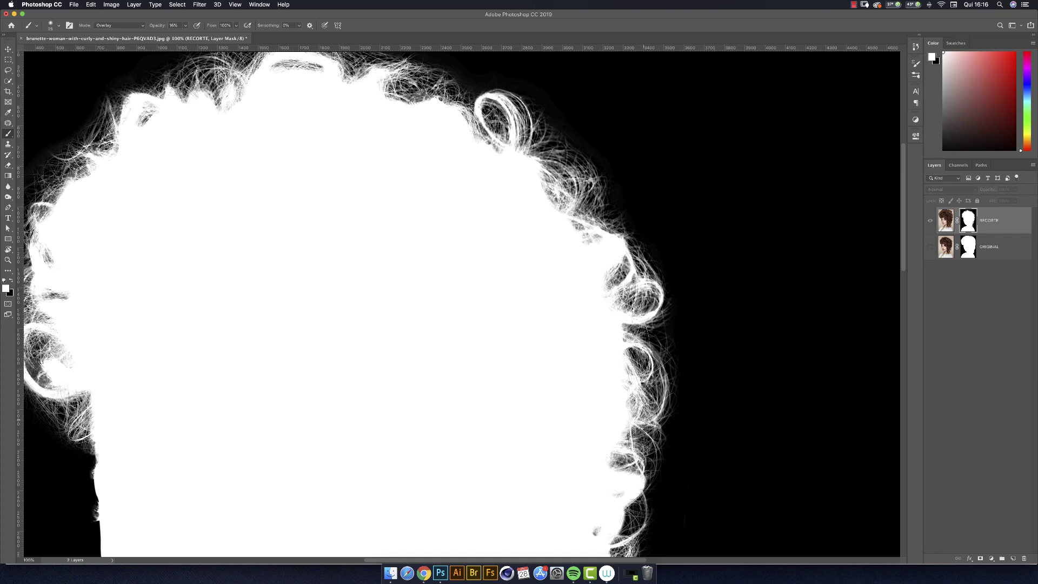
{"action": "left_click_drag", "start_coordinate": [649, 422], "coordinate": [649, 399]}
{"action": "scroll", "coordinate": [625, 442], "scroll_direction": "down", "scroll_amount": 5}
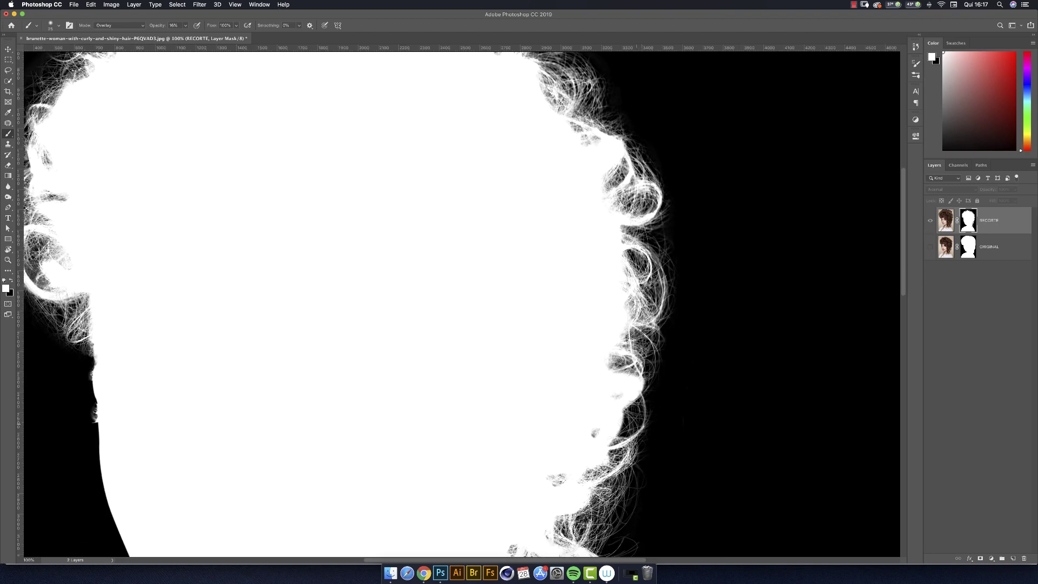
{"action": "scroll", "coordinate": [620, 417], "scroll_direction": "down", "scroll_amount": 5}
{"action": "scroll", "coordinate": [599, 424], "scroll_direction": "down", "scroll_amount": 4}
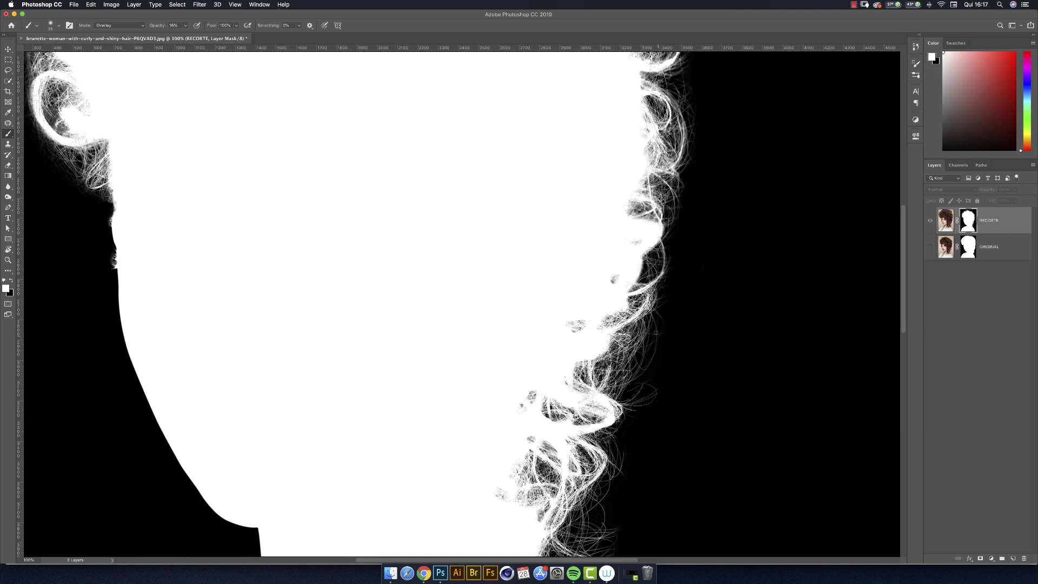
{"action": "scroll", "coordinate": [663, 339], "scroll_direction": "down", "scroll_amount": 3}
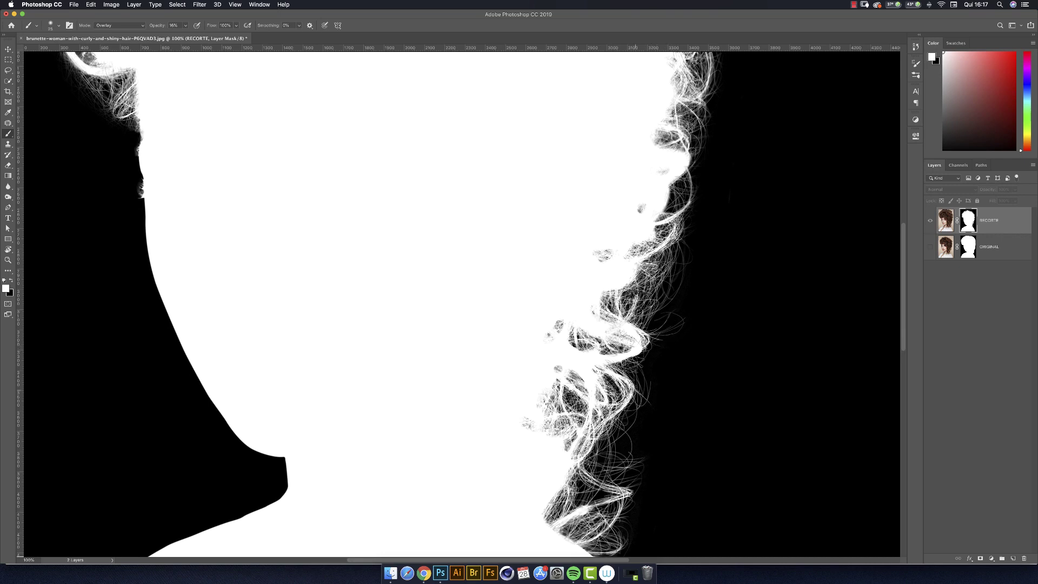
{"action": "scroll", "coordinate": [462, 303], "scroll_direction": "down", "scroll_amount": 2}
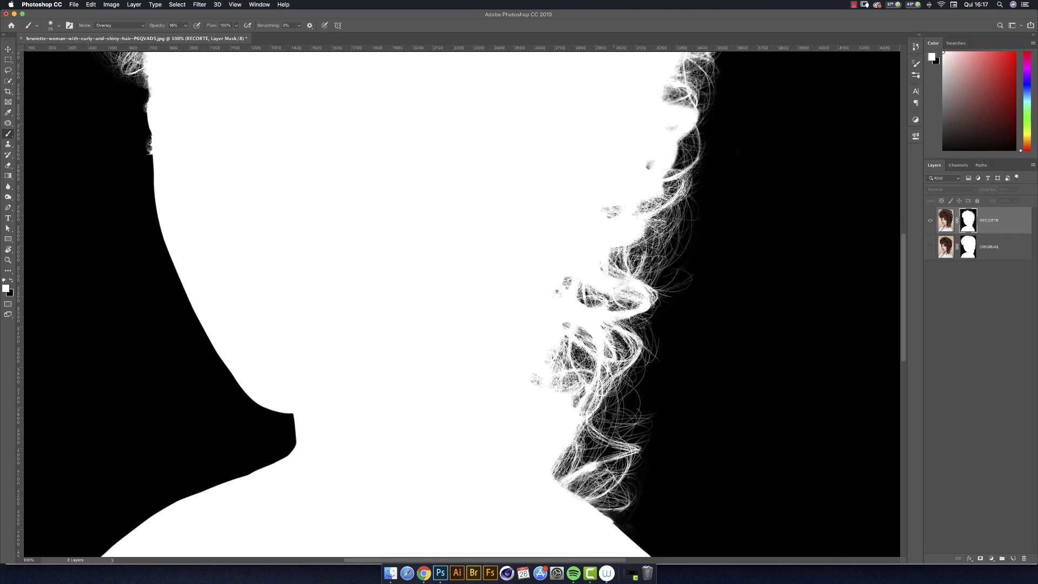
{"action": "left_click_drag", "start_coordinate": [592, 422], "coordinate": [614, 441]}
{"action": "left_click_drag", "start_coordinate": [562, 462], "coordinate": [566, 457]}
Touch up the strands below the large left-side curl in white and black, and darken the haze inside the curl
{"action": "scroll", "coordinate": [459, 352], "scroll_direction": "up", "scroll_amount": 10}
{"action": "scroll", "coordinate": [459, 352], "scroll_direction": "left", "scroll_amount": 5}
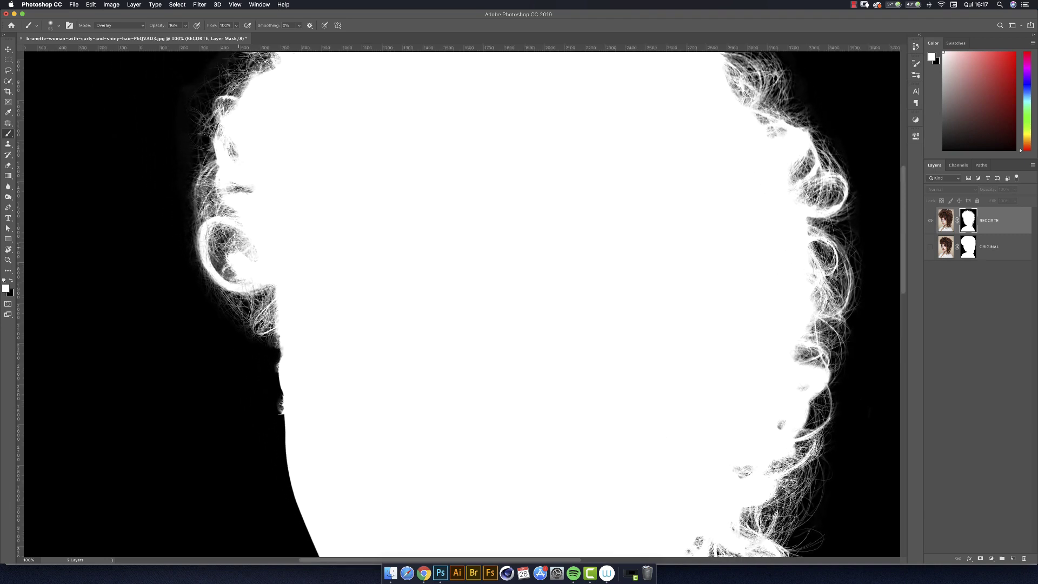
{"action": "left_click_drag", "start_coordinate": [276, 286], "coordinate": [269, 299]}
{"action": "key", "text": "x"}
{"action": "left_click_drag", "start_coordinate": [272, 291], "coordinate": [268, 299]}
{"action": "left_click_drag", "start_coordinate": [223, 270], "coordinate": [223, 277]}
{"action": "mouse_move", "coordinate": [213, 257]}
{"action": "left_mouse_down"}
{"action": "mouse_move", "coordinate": [244, 246]}
{"action": "mouse_move", "coordinate": [214, 244]}
{"action": "left_mouse_up"}
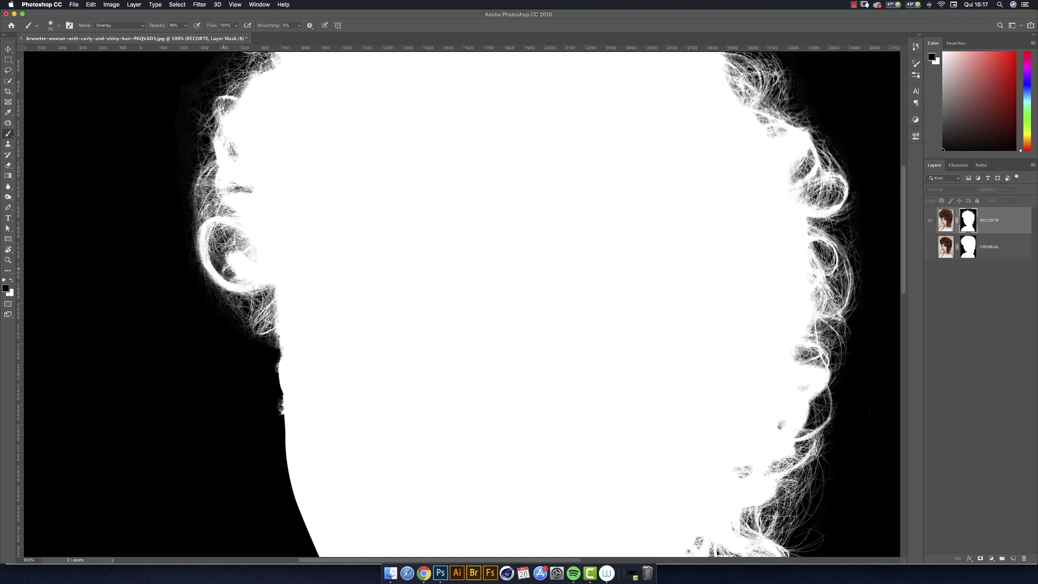
Enlarge the brush and darken the remaining haze along the upper-left hair edge and crown with black Overlay strokes
{"action": "left_click_drag", "start_coordinate": [207, 189], "coordinate": [231, 230]}
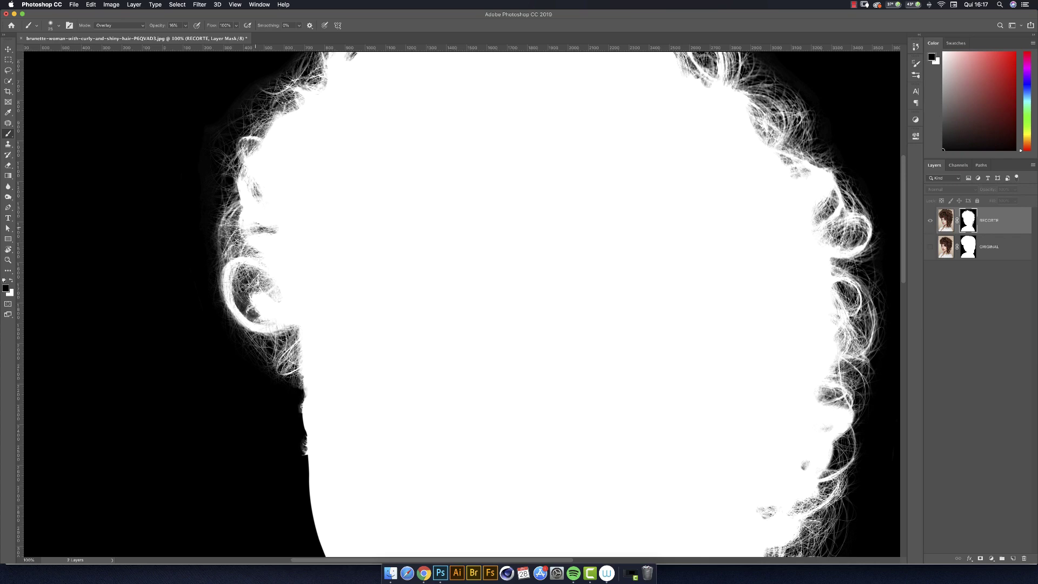
{"action": "left_click_drag", "start_coordinate": [249, 169], "coordinate": [262, 232]}
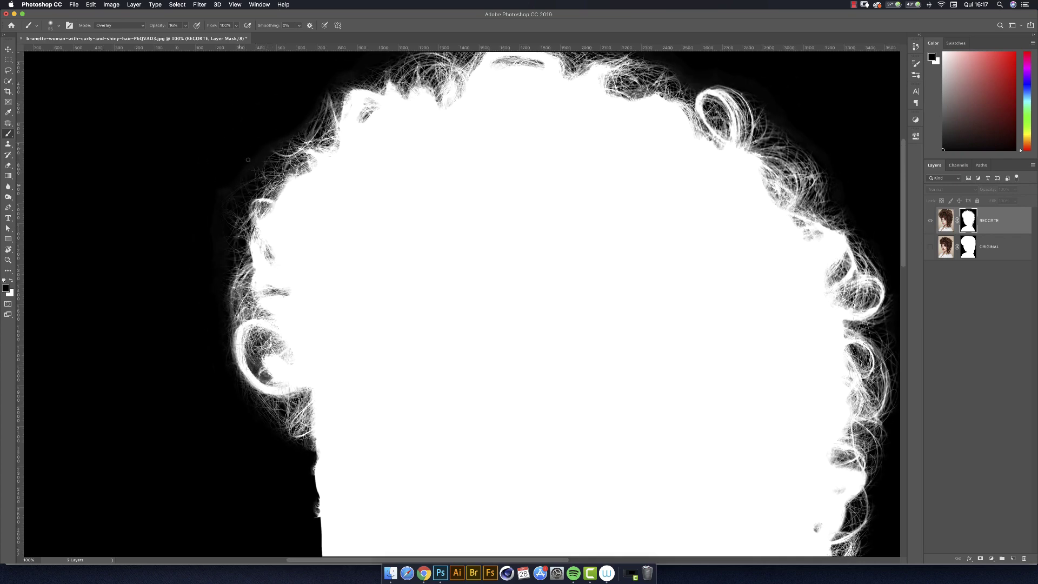
{"action": "key", "text": "bracketright"}
{"action": "key", "text": "bracketright"}
{"action": "key", "text": "bracketright"}
{"action": "key", "text": "bracketright"}
{"action": "key", "text": "bracketright"}
{"action": "scroll", "coordinate": [378, 119], "scroll_direction": "up", "scroll_amount": 5}
{"action": "scroll", "coordinate": [378, 119], "scroll_direction": "right", "scroll_amount": 2}
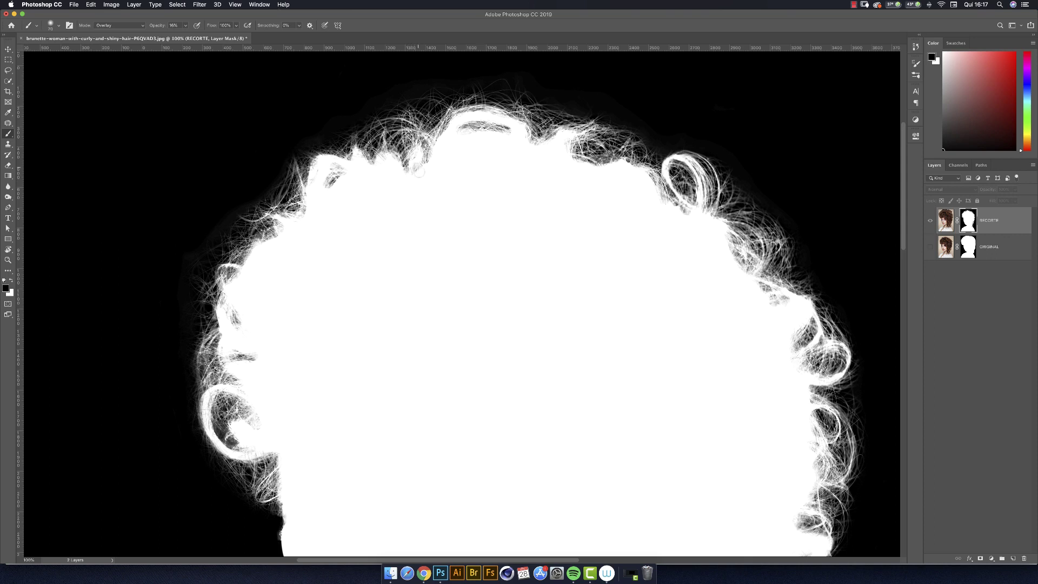
{"action": "left_click_drag", "start_coordinate": [414, 174], "coordinate": [382, 156]}
Leave the mask-only view and show the RECORTE cutout on transparency at 50% zoom
{"action": "left_click_drag", "start_coordinate": [653, 326], "coordinate": [619, 291]}
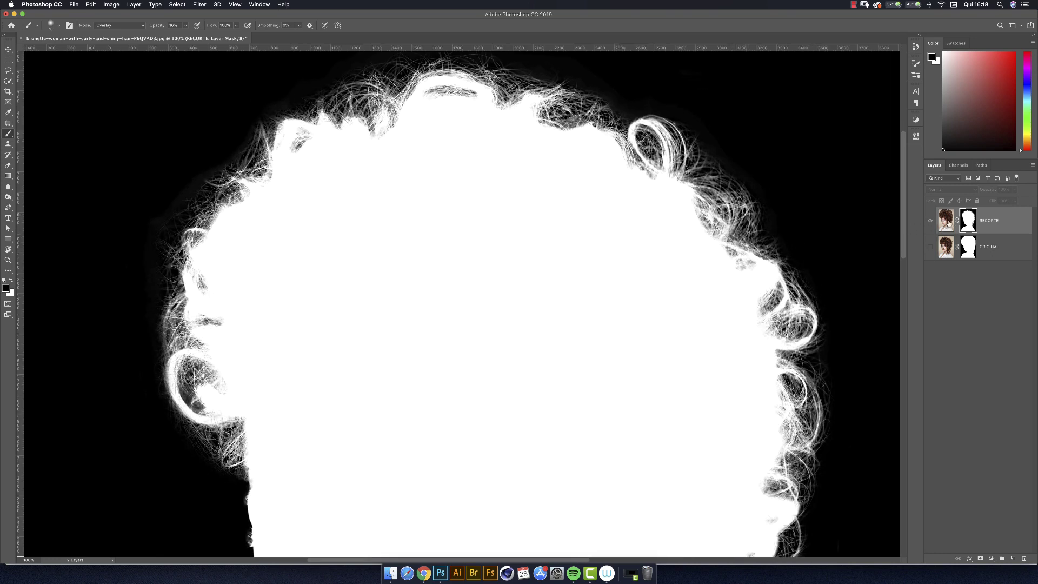
{"action": "left_click", "coordinate": [968, 225], "text": "alt"}
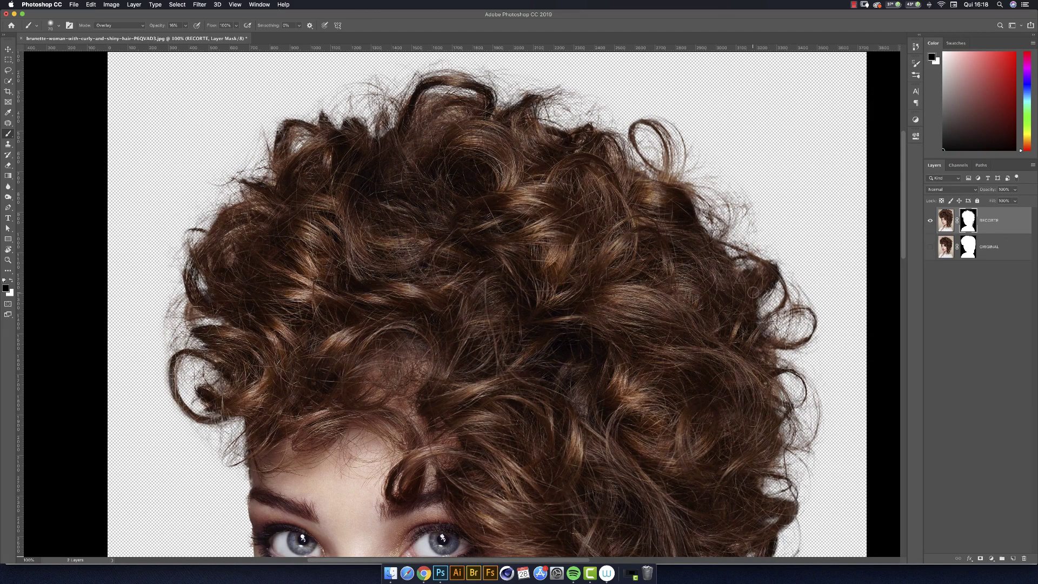
{"action": "key", "text": "super+minus"}
{"action": "key", "text": "super+minus"}
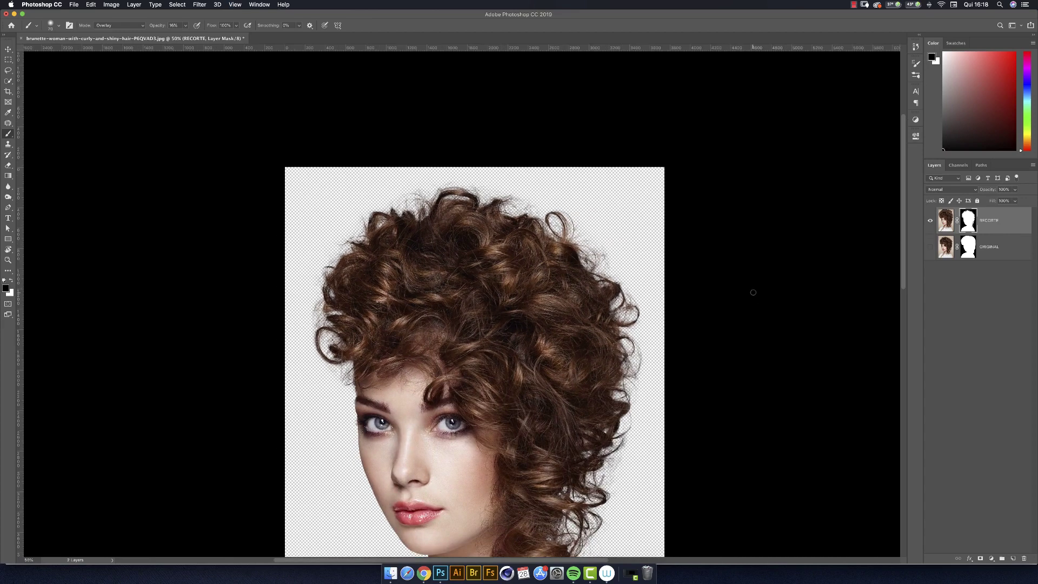
Add a Solid Color fill layer directly above the ORIGINAL layer, behind the RECORTE cutout
{"action": "left_click", "coordinate": [1001, 255]}
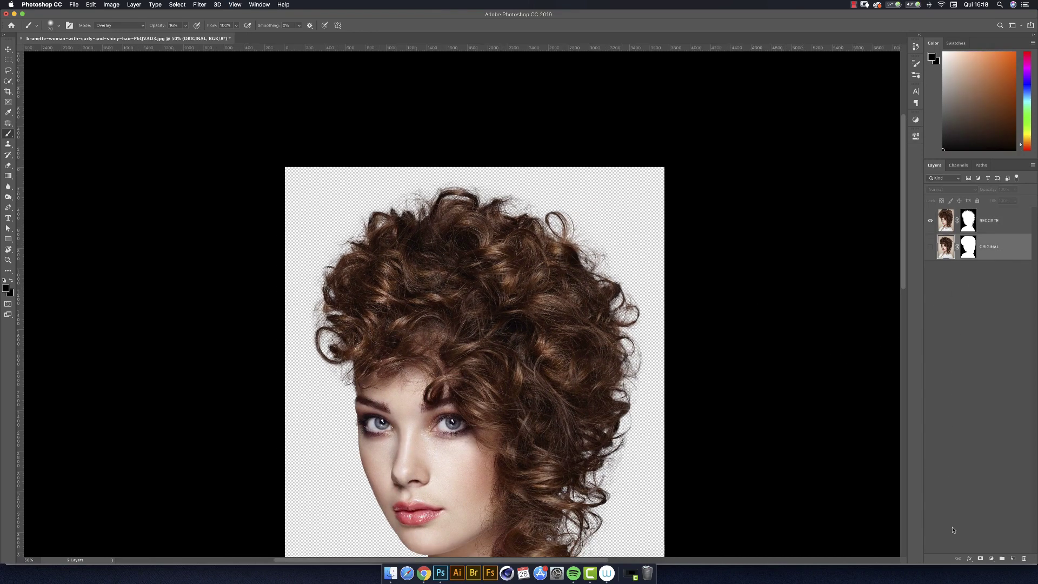
{"action": "left_click", "coordinate": [990, 558]}
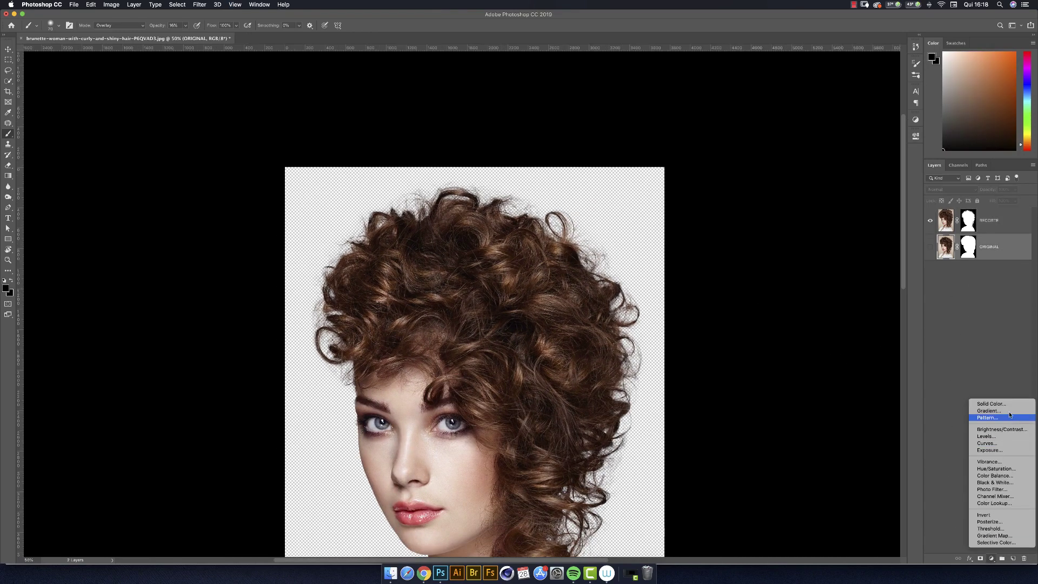
{"action": "left_click", "coordinate": [971, 403]}
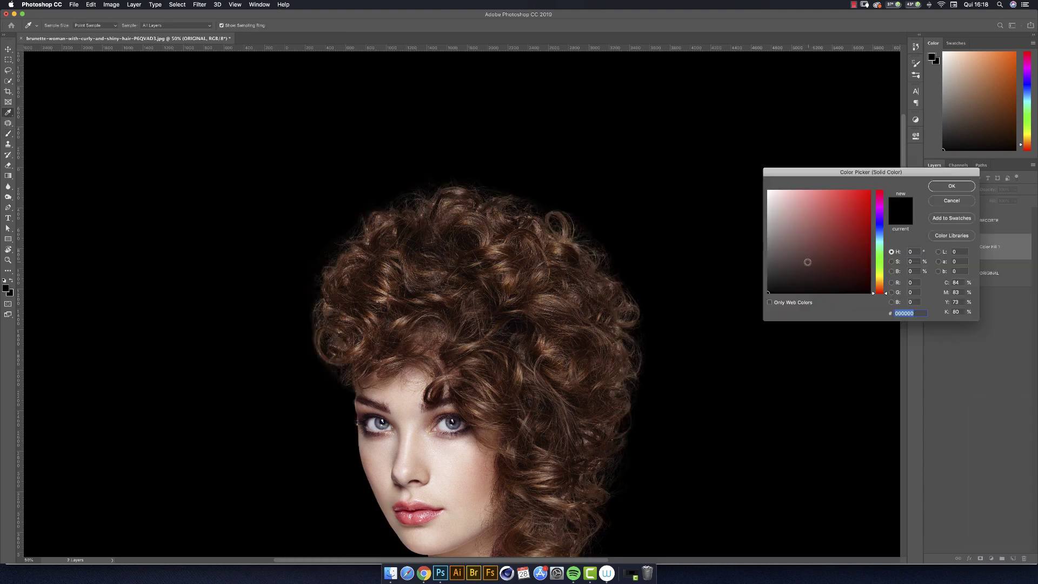
{"action": "left_click_drag", "start_coordinate": [581, 378], "coordinate": [573, 298]}
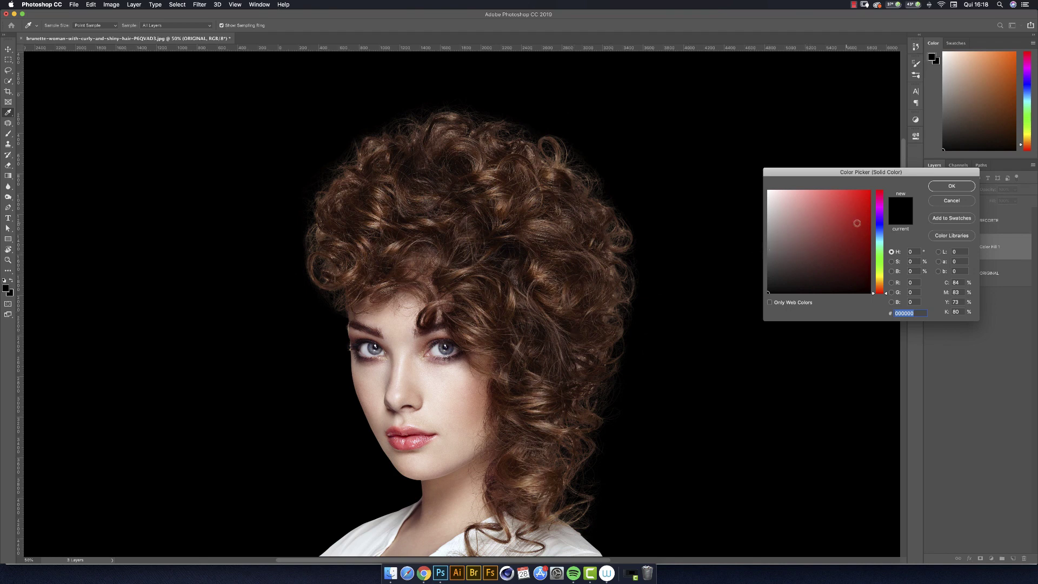
Try light pink, yellow, black and dark reddish brown as the fill colour behind the cutout
{"action": "left_click_drag", "start_coordinate": [822, 226], "coordinate": [818, 190]}
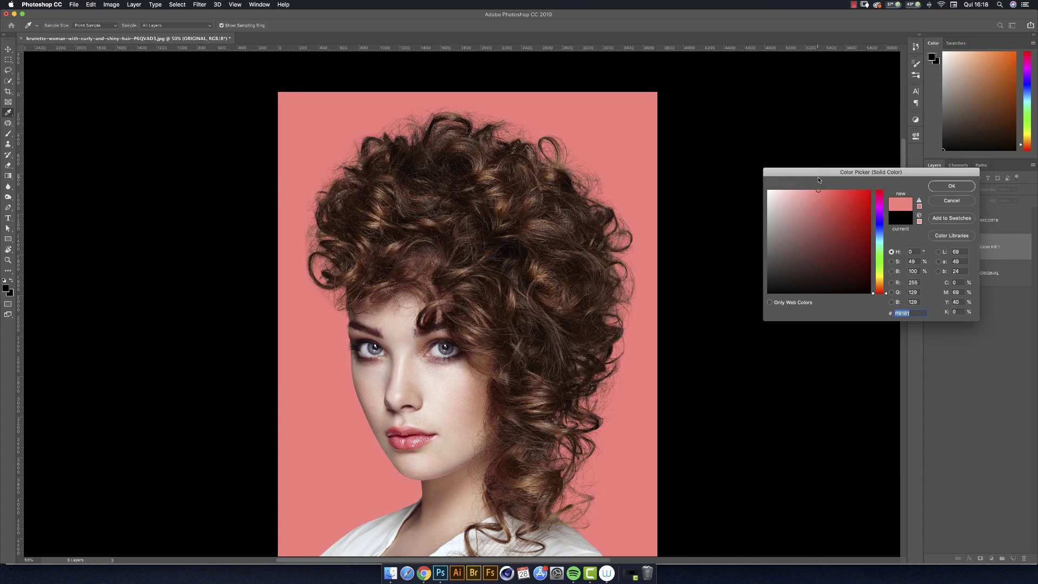
{"action": "left_click", "coordinate": [879, 279]}
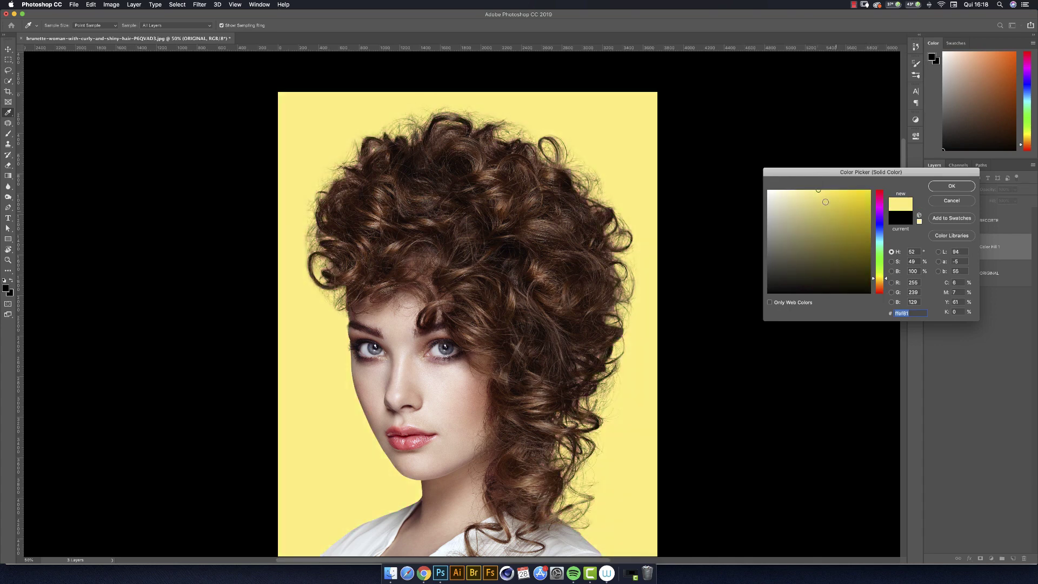
{"action": "left_click", "coordinate": [875, 287]}
{"action": "left_click_drag", "start_coordinate": [875, 288], "coordinate": [779, 320]}
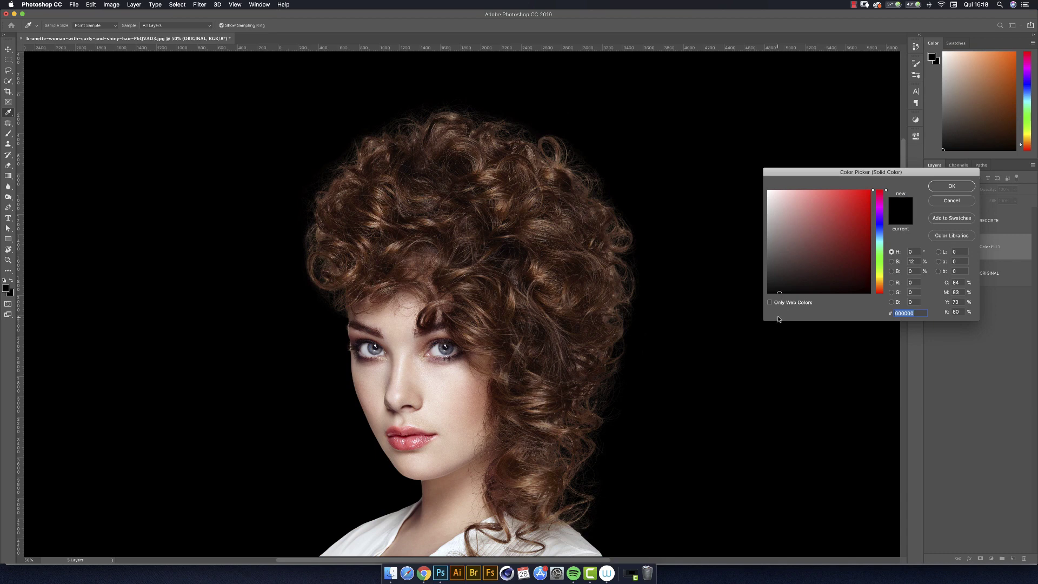
{"action": "left_click", "coordinate": [810, 253]}
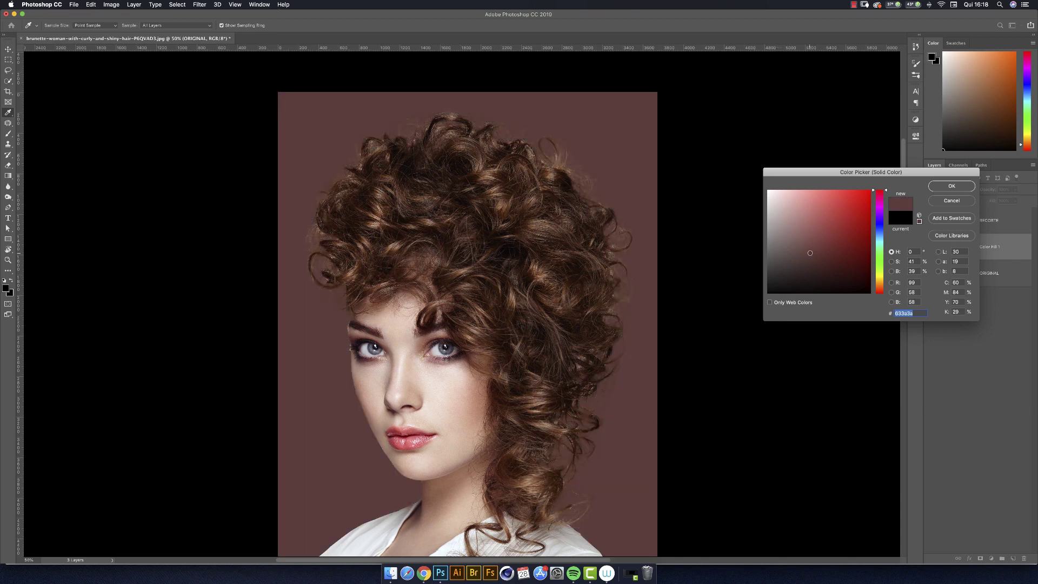
Set the fill colour to light purple with hue 291, saturation 51% and brightness 100%, and accept it
{"action": "mouse_move", "coordinate": [816, 254]}
{"action": "left_mouse_down"}
{"action": "mouse_move", "coordinate": [846, 264]}
{"action": "mouse_move", "coordinate": [821, 191]}
{"action": "left_mouse_up"}
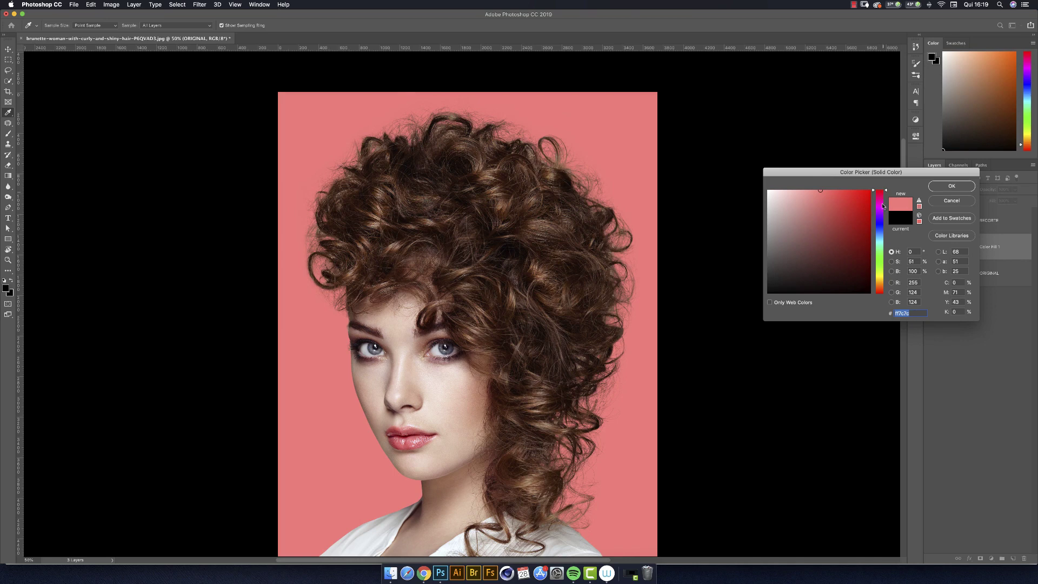
{"action": "left_click_drag", "start_coordinate": [886, 193], "coordinate": [886, 211]}
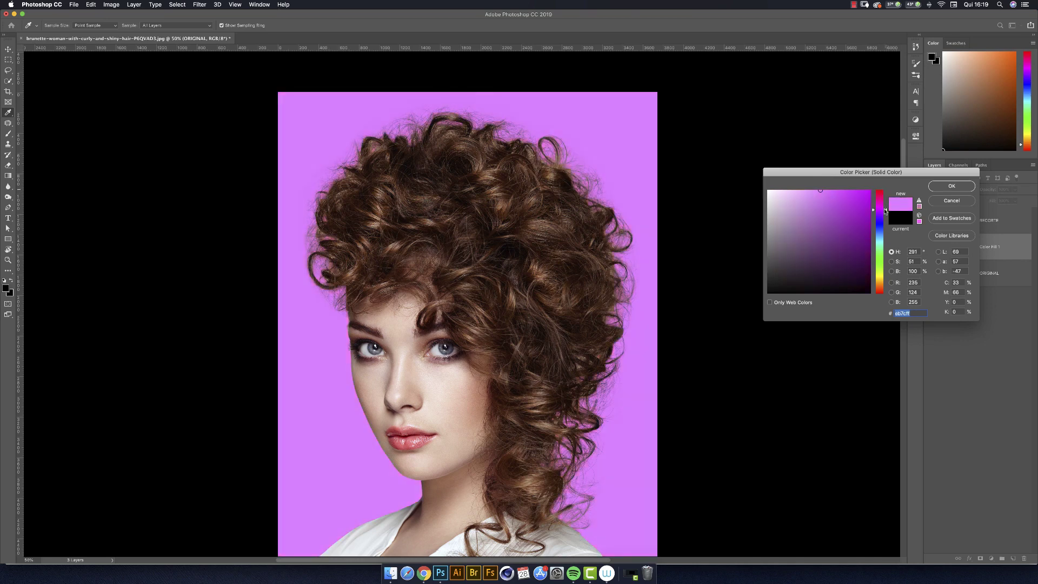
{"action": "left_click", "coordinate": [946, 188]}
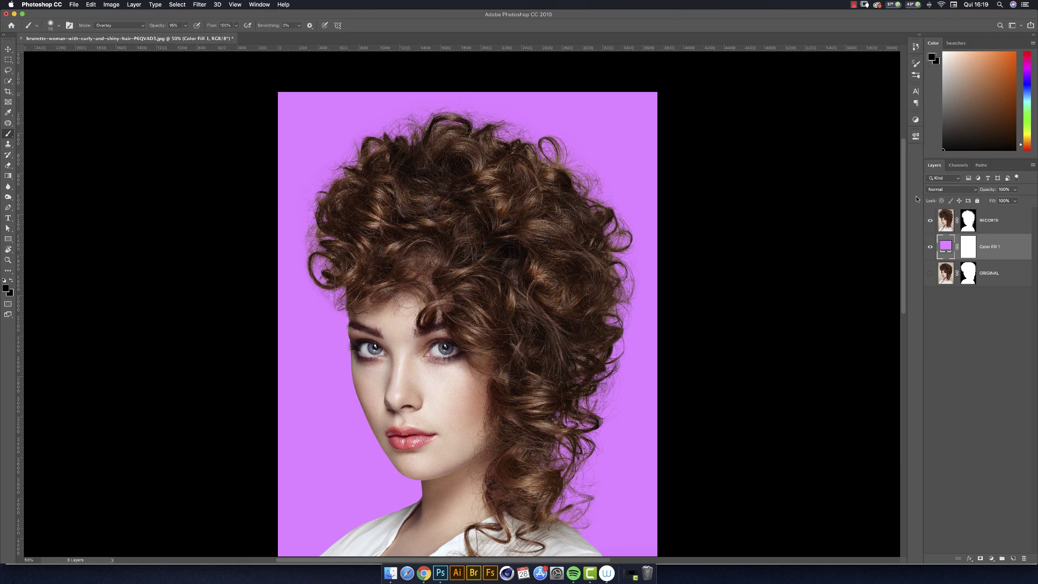
Duplicate the RECORTE layer and rename the copy AJUSTE
{"action": "left_click", "coordinate": [1005, 223]}
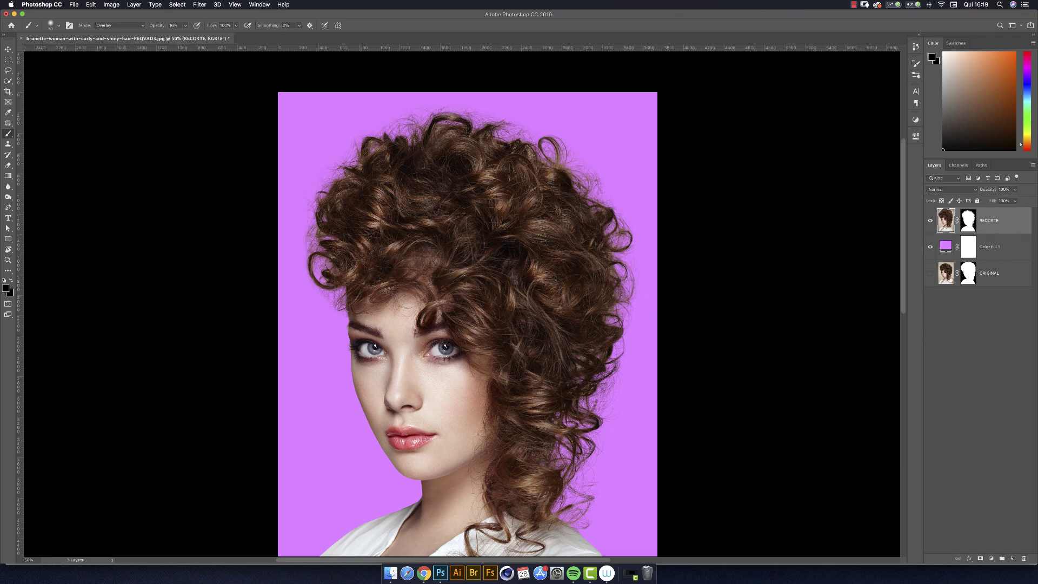
{"action": "key", "text": "super+j"}
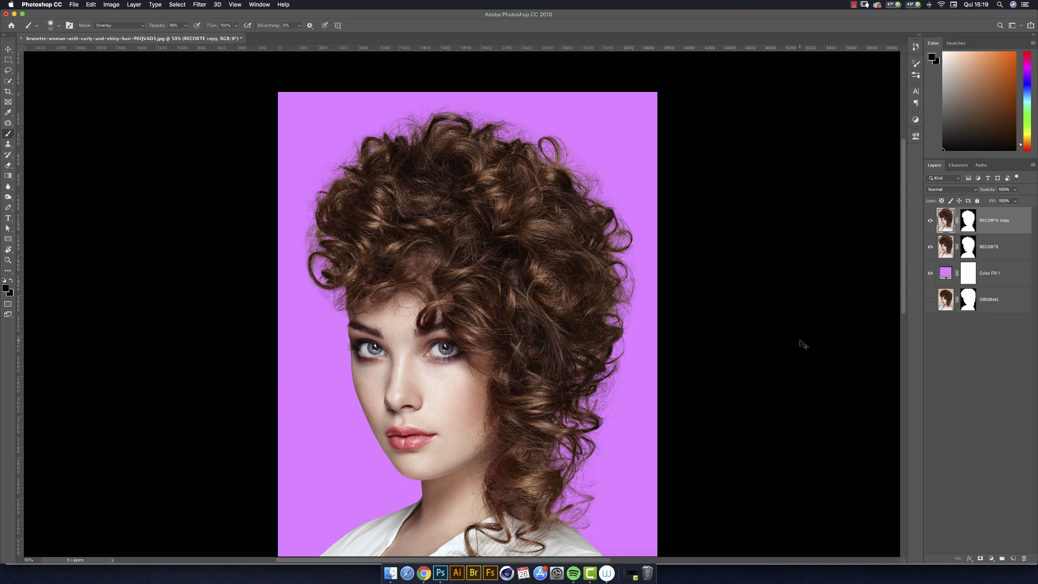
{"action": "double_click", "coordinate": [989, 221]}
{"action": "type", "text": "AJUSTE"}
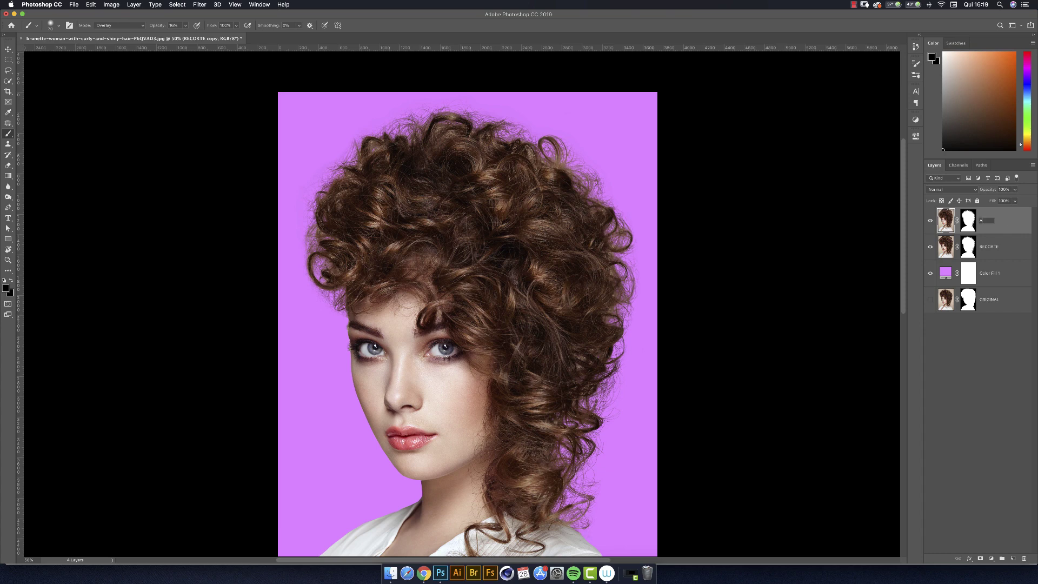
{"action": "key", "text": "Return"}
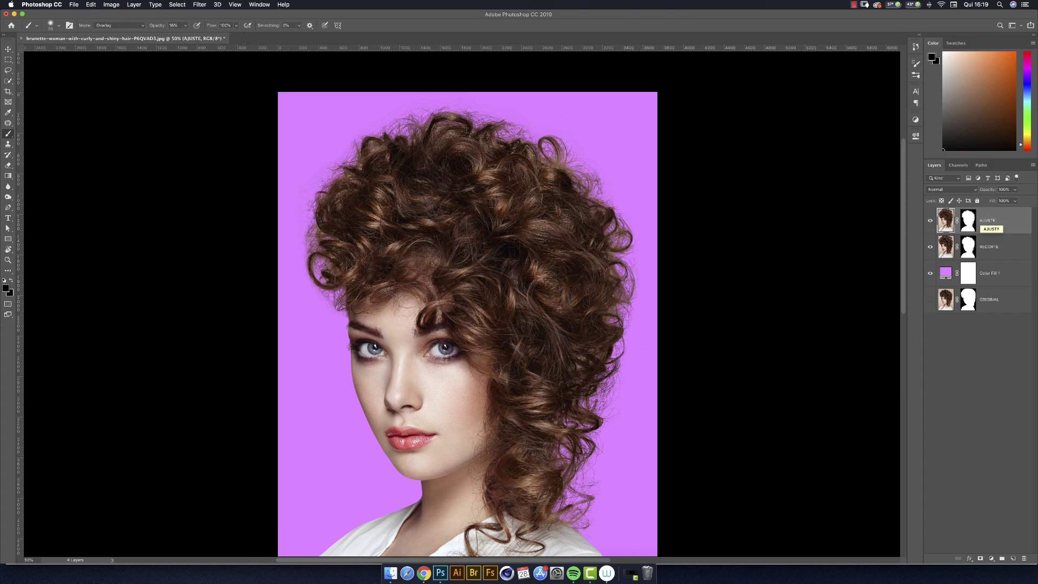
Apply the AJUSTE layer's mask permanently to its pixels
{"action": "left_click", "coordinate": [969, 221]}
{"action": "right_click", "coordinate": [967, 221]}
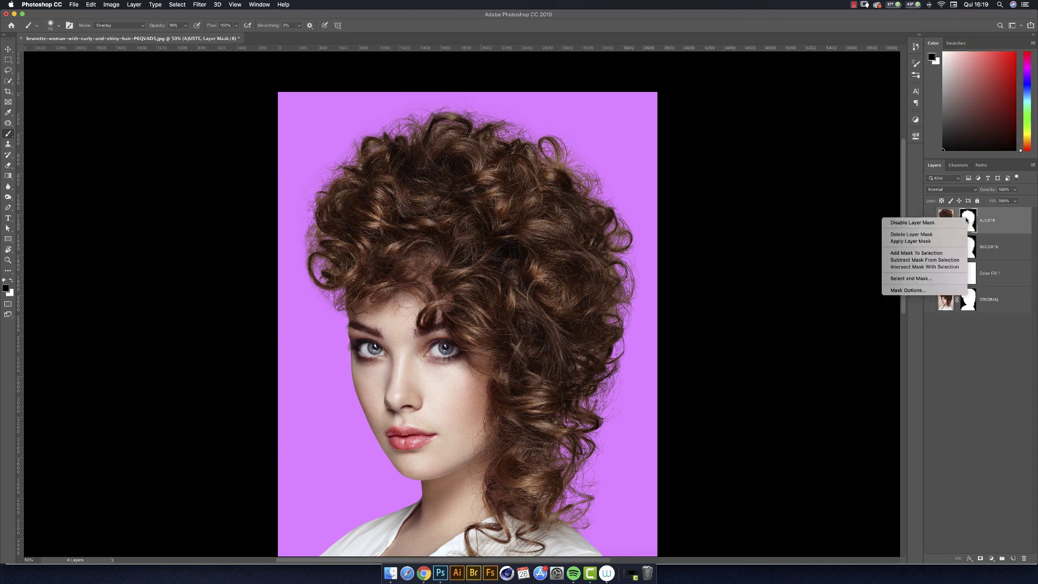
{"action": "left_click", "coordinate": [924, 241]}
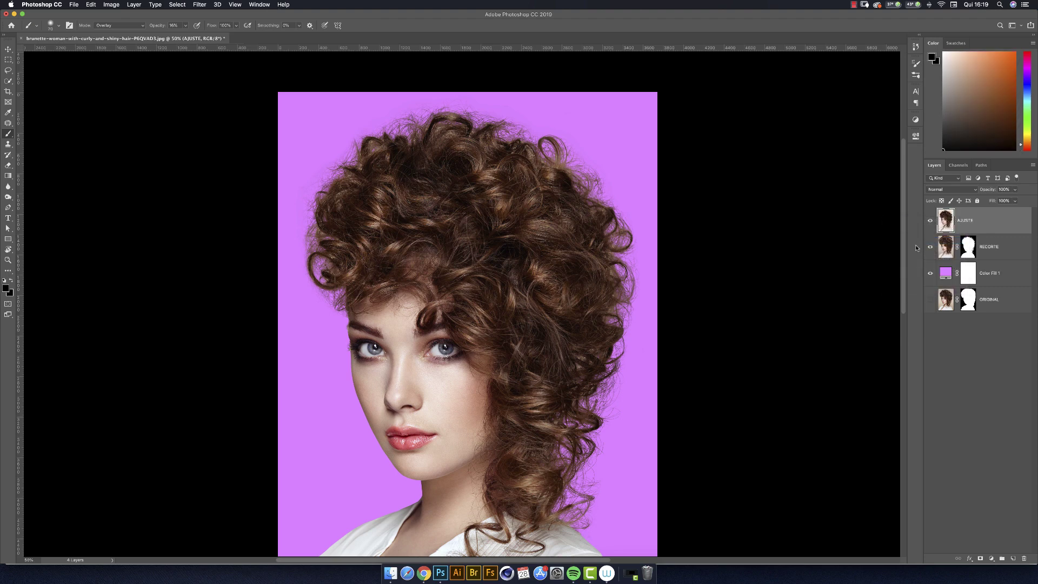
Set the AJUSTE layer's blend mode to Multiply and compare the image with the layer hidden and shown
{"action": "left_click", "coordinate": [930, 221]}
{"action": "left_click", "coordinate": [931, 220]}
{"action": "left_click", "coordinate": [942, 190]}
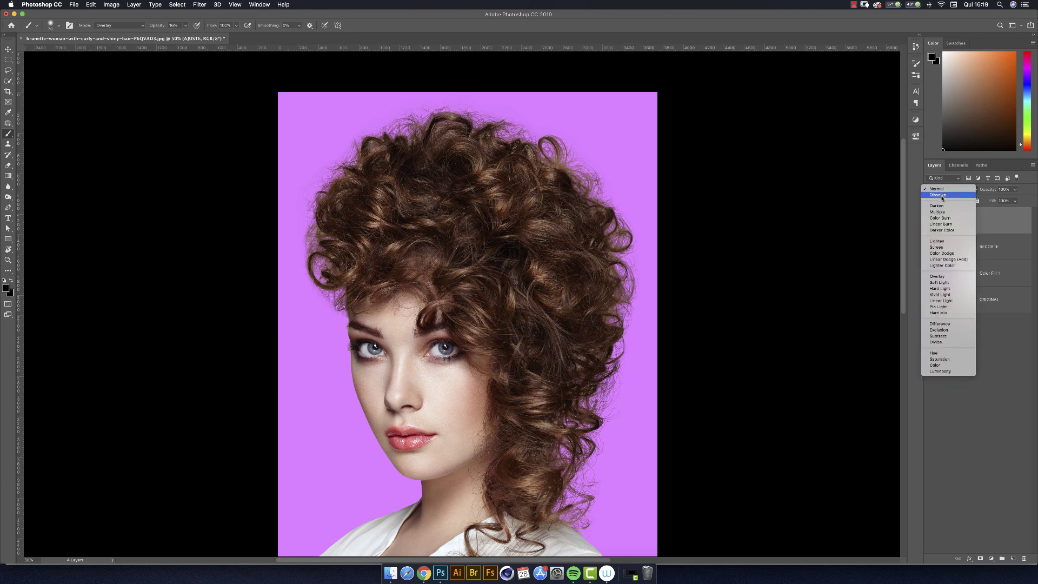
{"action": "left_click", "coordinate": [942, 212]}
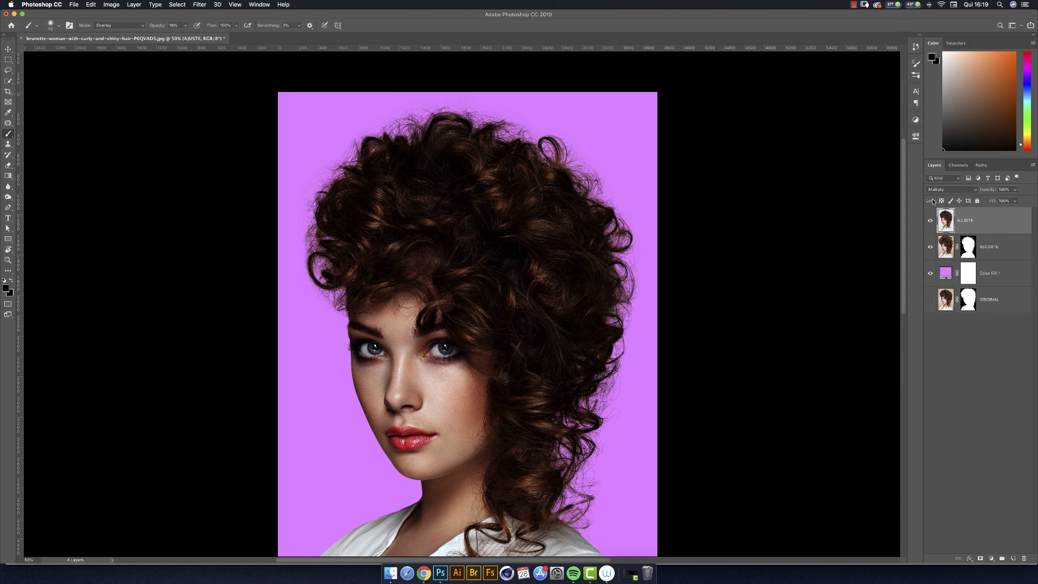
{"action": "left_click", "coordinate": [930, 224]}
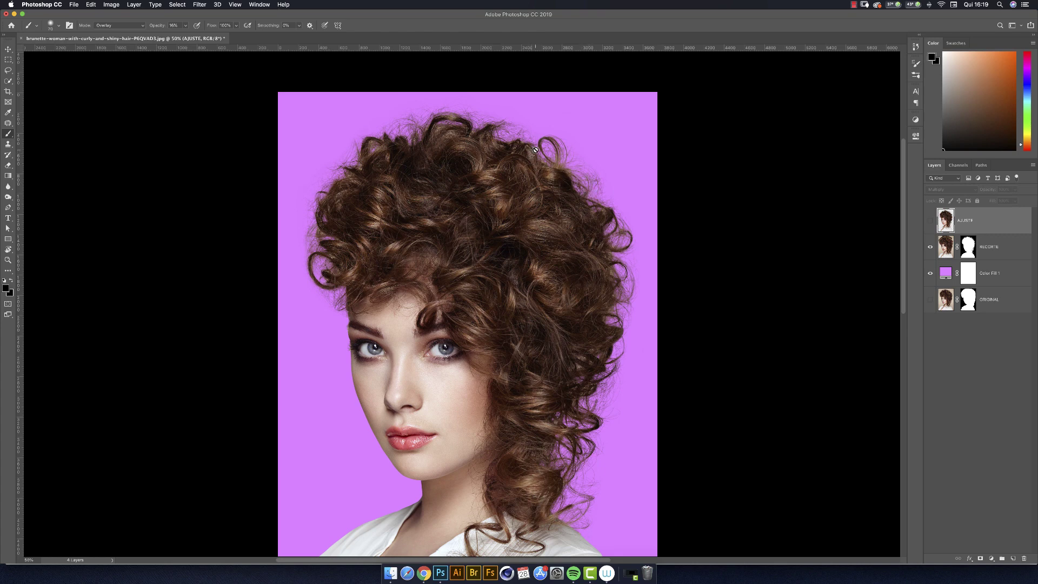
{"action": "left_click", "coordinate": [931, 221]}
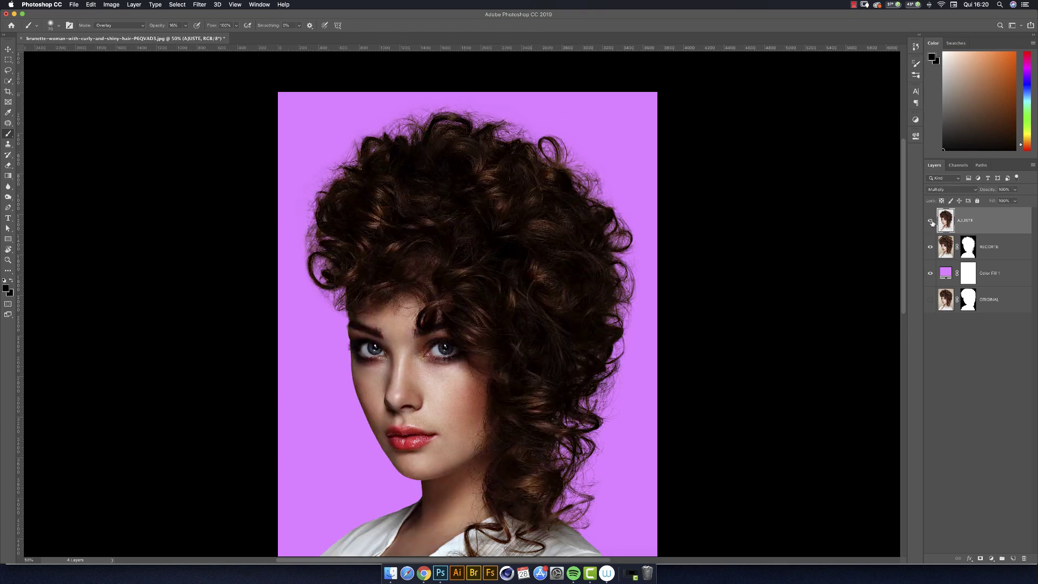
{"action": "left_click", "coordinate": [931, 221]}
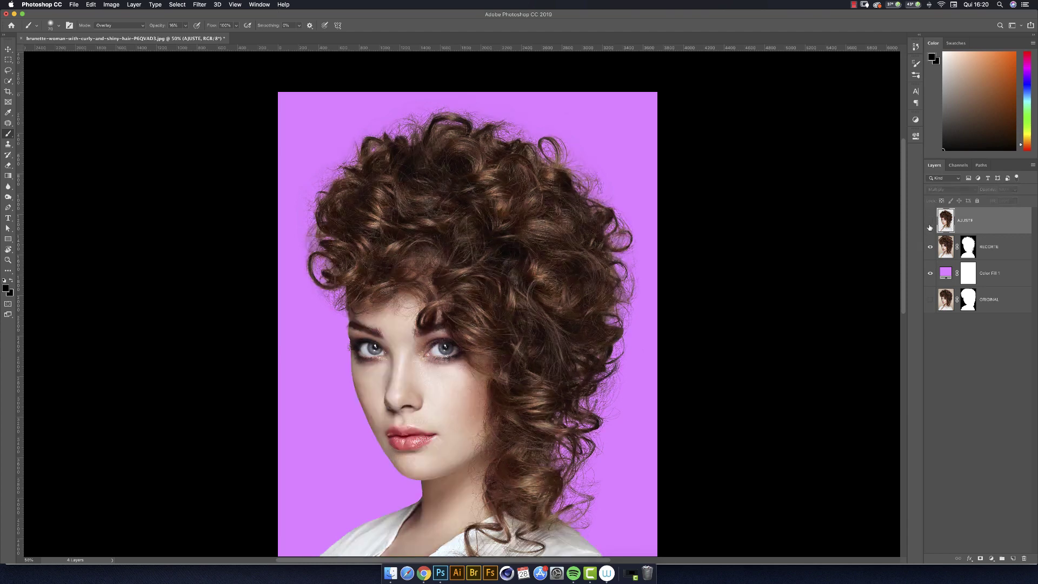
{"action": "left_click", "coordinate": [930, 222]}
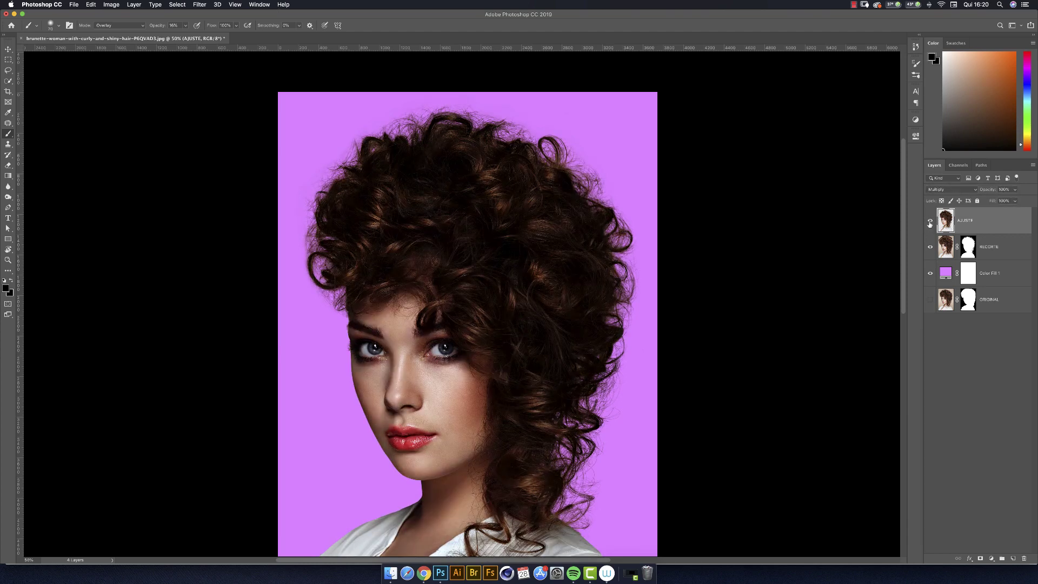
Change the solid colour fill layer behind the cutout to black and accept it
{"action": "double_click", "coordinate": [945, 274]}
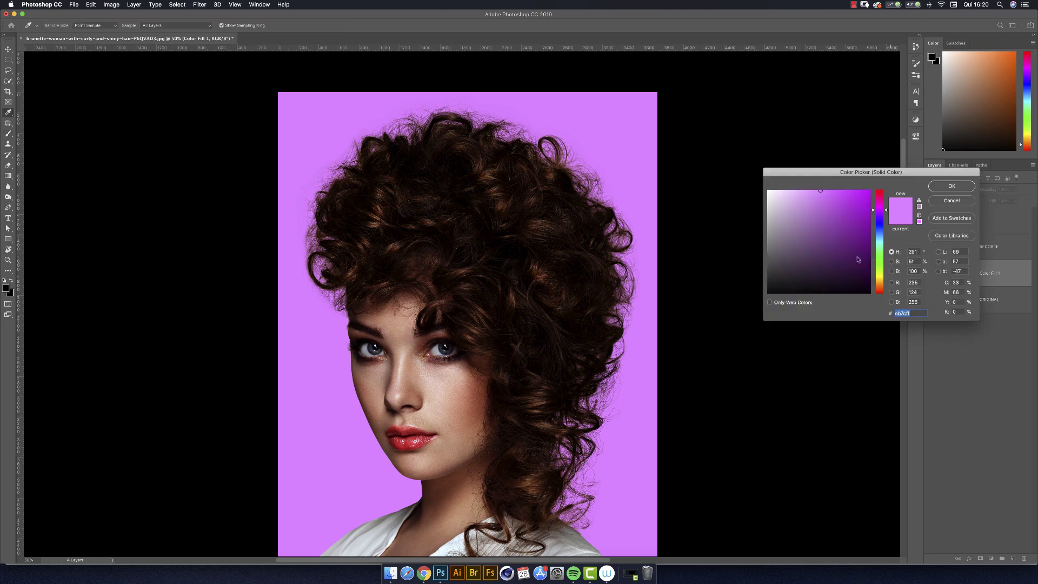
{"action": "left_click_drag", "start_coordinate": [817, 247], "coordinate": [734, 303]}
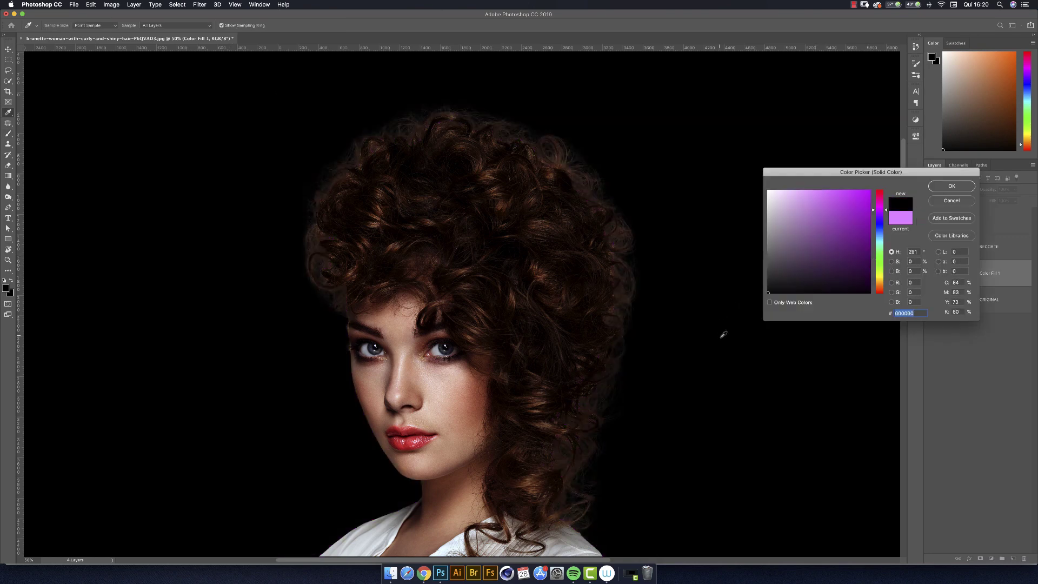
{"action": "left_click", "coordinate": [947, 189]}
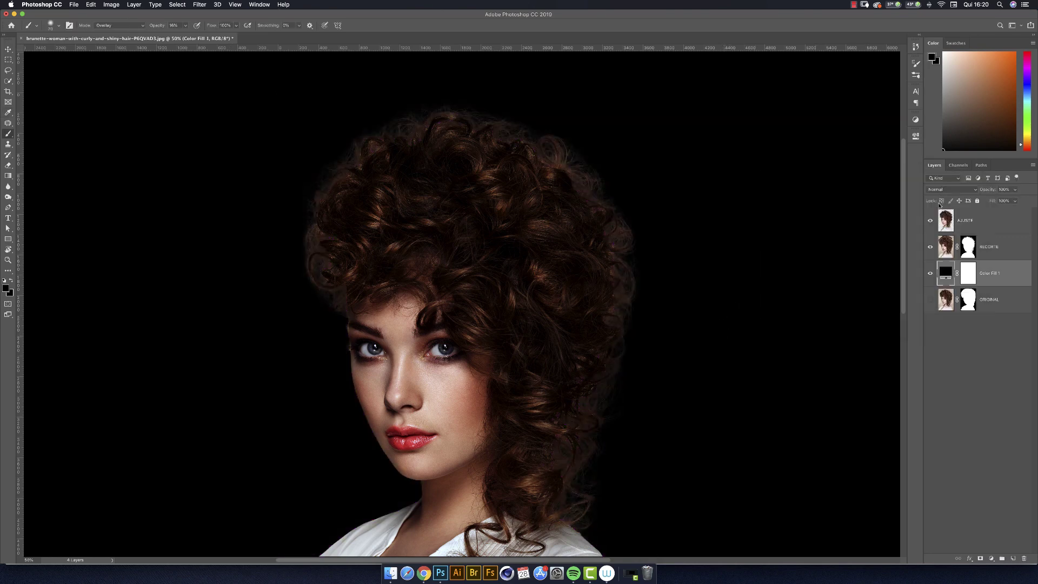
Add a layer mask to the AJUSTE layer and invert it to black so the darkening is hidden
{"action": "left_click", "coordinate": [960, 224]}
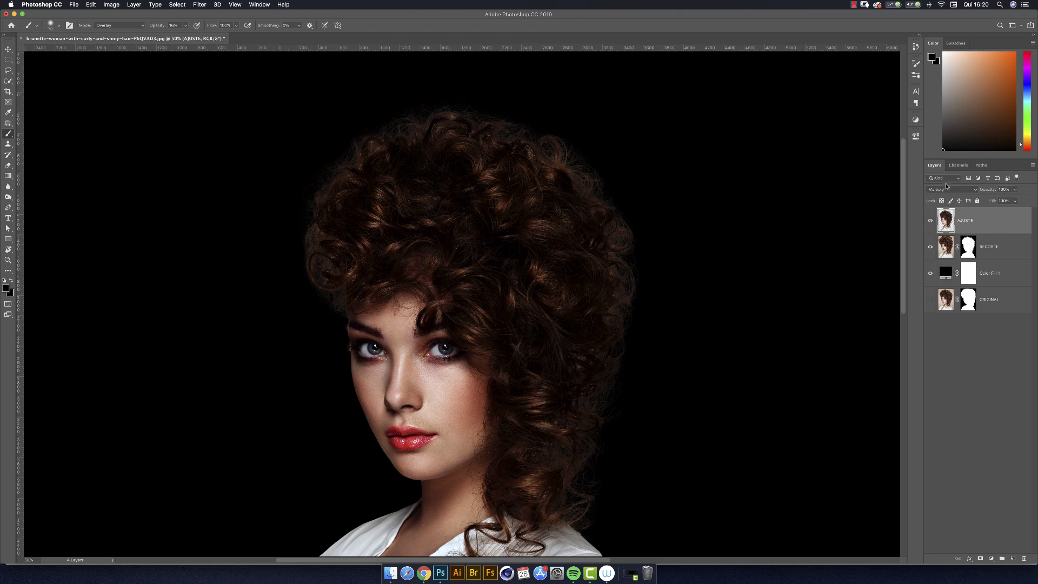
{"action": "left_click", "coordinate": [980, 558]}
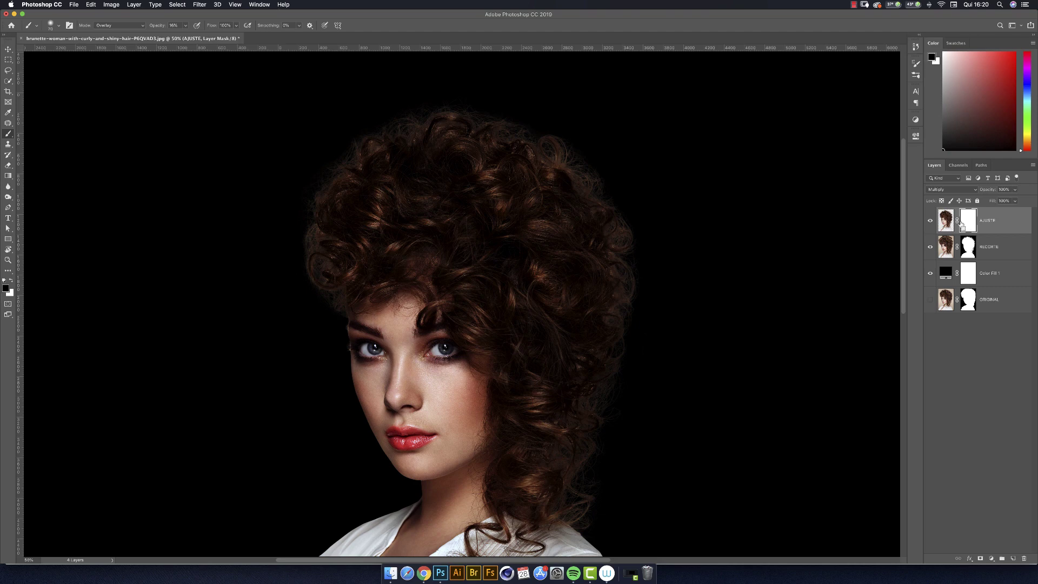
{"action": "key", "text": "super+i"}
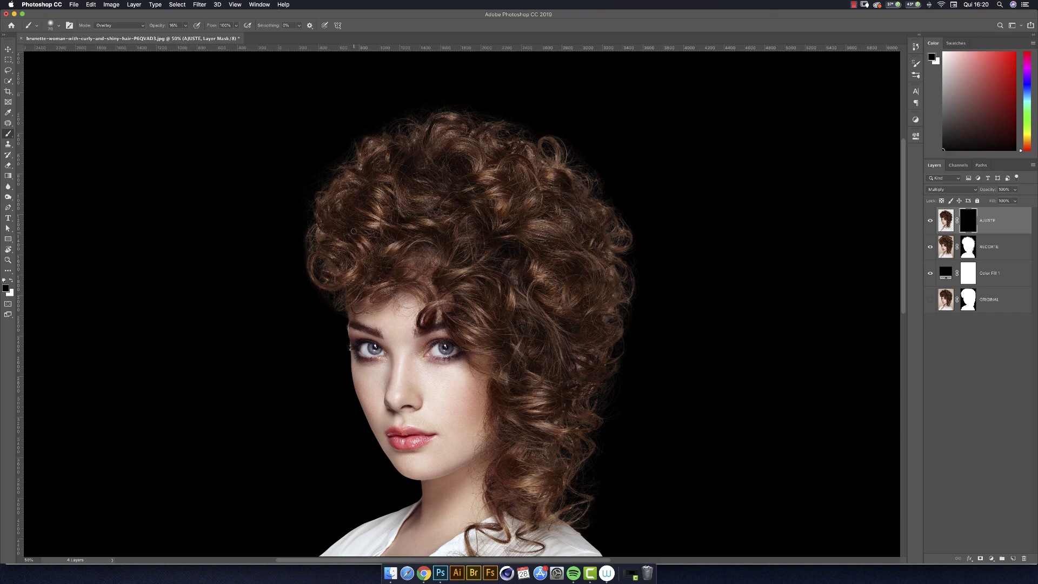
Set up a larger white brush with 100% opacity and Normal mode for painting on the AJUSTE mask
{"action": "left_click", "coordinate": [184, 26]}
{"action": "left_click_drag", "start_coordinate": [189, 35], "coordinate": [235, 32]}
{"action": "key", "text": "bracketright"}
{"action": "key", "text": "bracketright"}
{"action": "key", "text": "bracketright"}
{"action": "key", "text": "bracketright"}
{"action": "key", "text": "bracketright"}
{"action": "key", "text": "bracketright"}
{"action": "key", "text": "bracketright"}
{"action": "key", "text": "x"}
{"action": "left_click", "coordinate": [133, 26]}
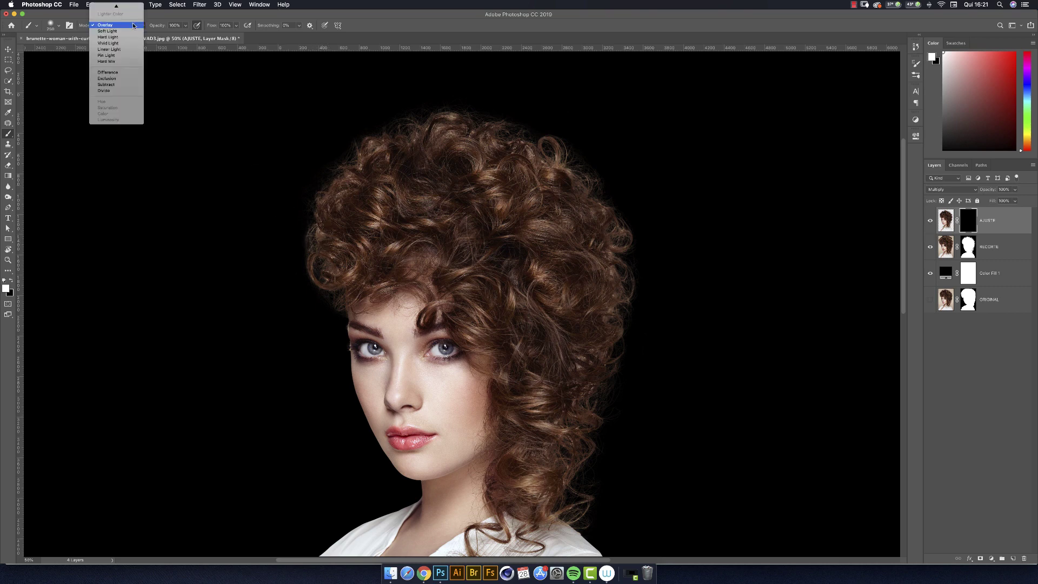
{"action": "left_click", "coordinate": [121, 13]}
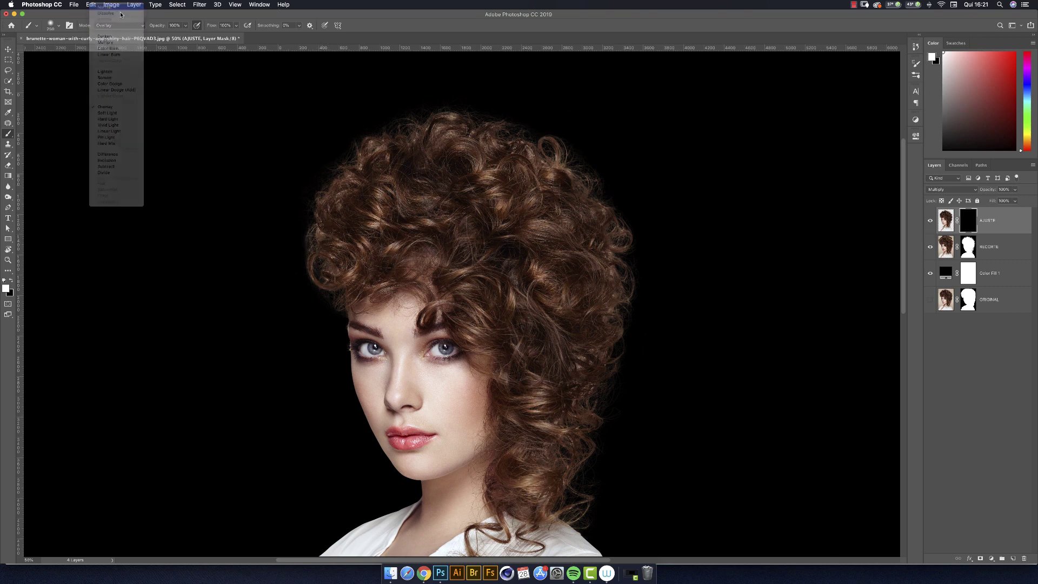
Paint white on the AJUSTE mask along the hair's left and upper edges, then compare with the layer hidden and shown
{"action": "key", "text": "super+equal"}
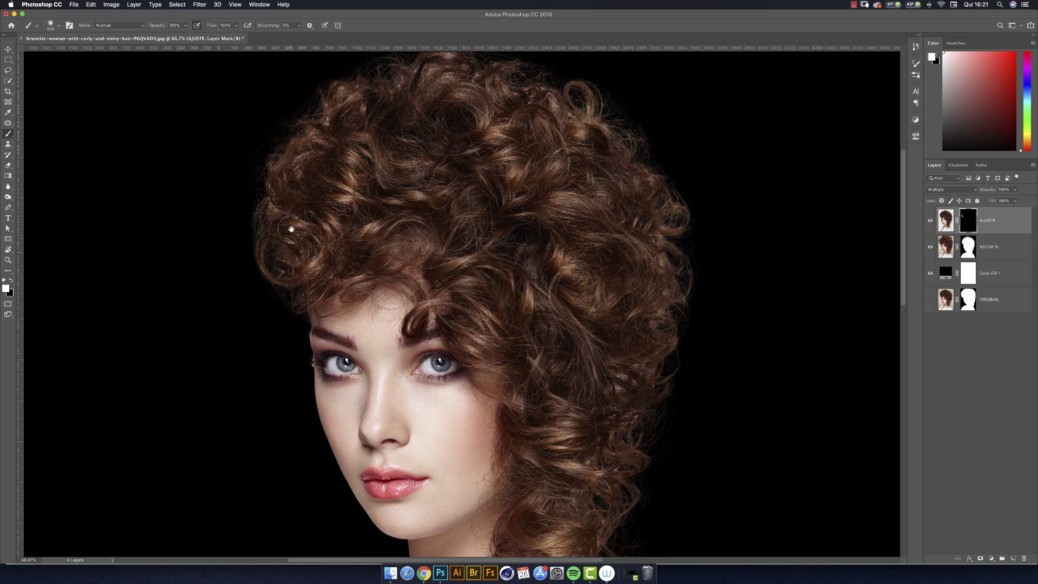
{"action": "left_click_drag", "start_coordinate": [278, 257], "coordinate": [238, 374]}
{"action": "mouse_move", "coordinate": [242, 232]}
{"action": "left_mouse_down"}
{"action": "mouse_move", "coordinate": [277, 201]}
{"action": "mouse_move", "coordinate": [228, 302]}
{"action": "mouse_move", "coordinate": [234, 273]}
{"action": "mouse_move", "coordinate": [225, 285]}
{"action": "mouse_move", "coordinate": [216, 340]}
{"action": "mouse_move", "coordinate": [262, 266]}
{"action": "left_mouse_up"}
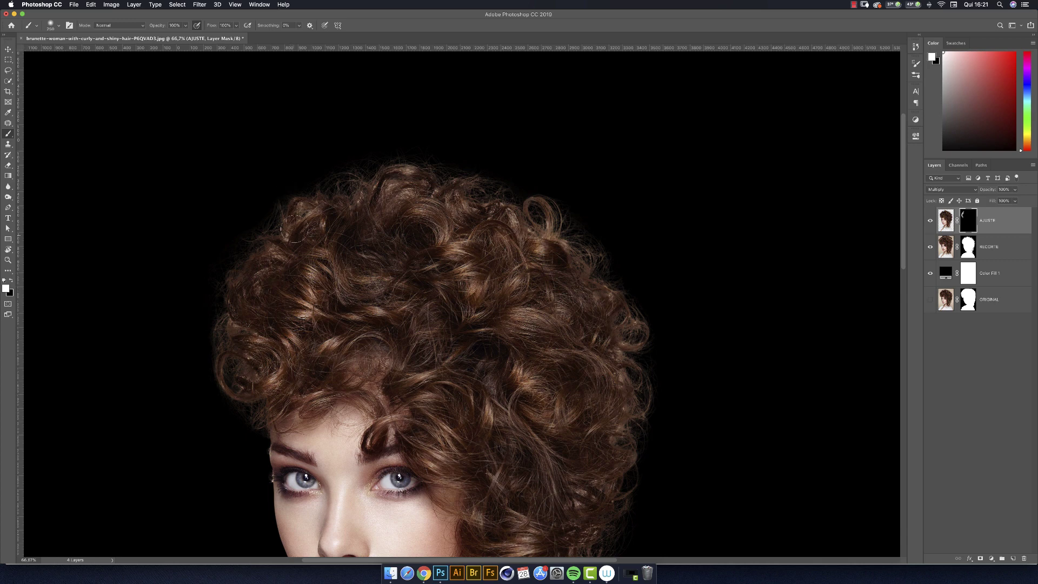
{"action": "mouse_move", "coordinate": [305, 206]}
{"action": "left_mouse_down"}
{"action": "mouse_move", "coordinate": [342, 174]}
{"action": "mouse_move", "coordinate": [367, 172]}
{"action": "mouse_move", "coordinate": [358, 210]}
{"action": "mouse_move", "coordinate": [401, 165]}
{"action": "mouse_move", "coordinate": [430, 159]}
{"action": "mouse_move", "coordinate": [452, 173]}
{"action": "mouse_move", "coordinate": [373, 197]}
{"action": "mouse_move", "coordinate": [406, 175]}
{"action": "left_mouse_up"}
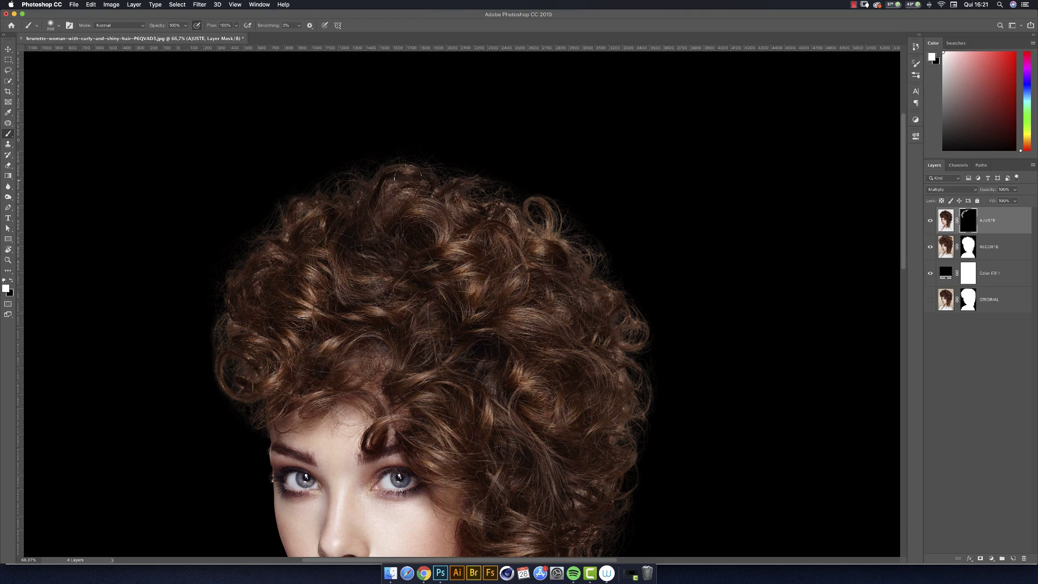
{"action": "left_click", "coordinate": [930, 222]}
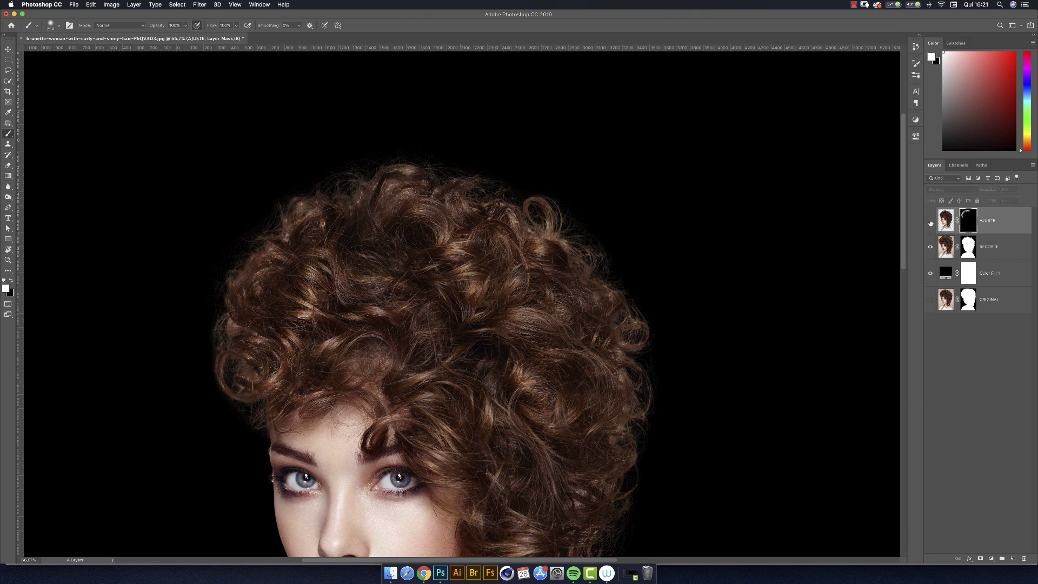
{"action": "left_click", "coordinate": [931, 223]}
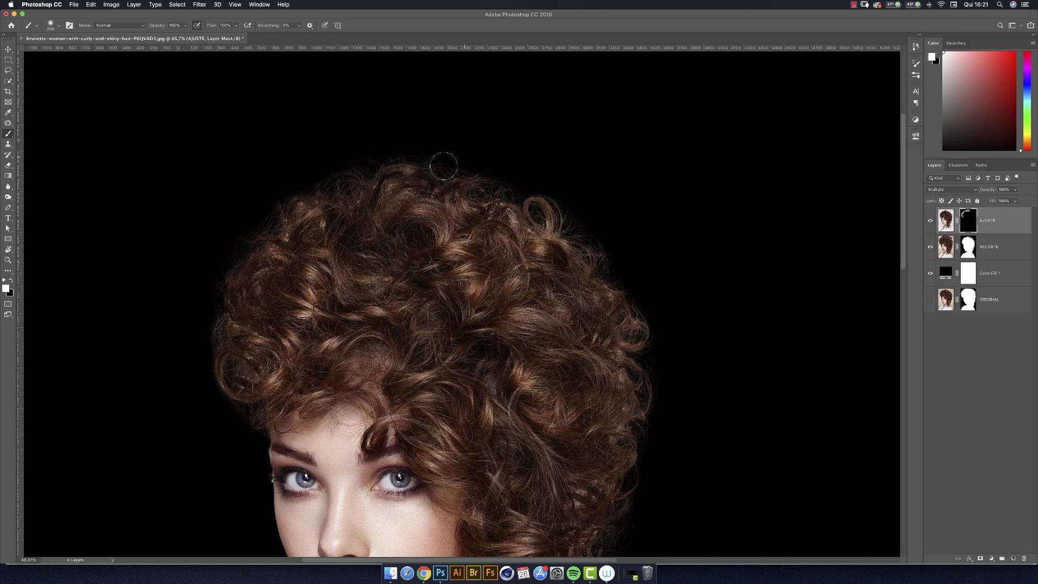
Paint white on the AJUSTE mask along the hair's right edge to darken the light fringe
{"action": "left_click_drag", "start_coordinate": [464, 213], "coordinate": [434, 138]}
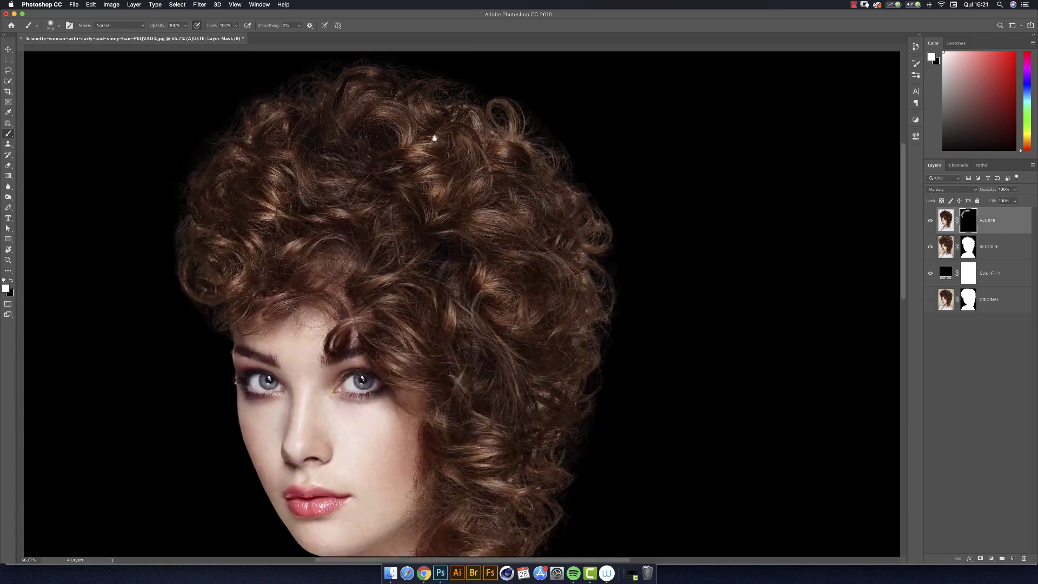
{"action": "key", "text": "super+r"}
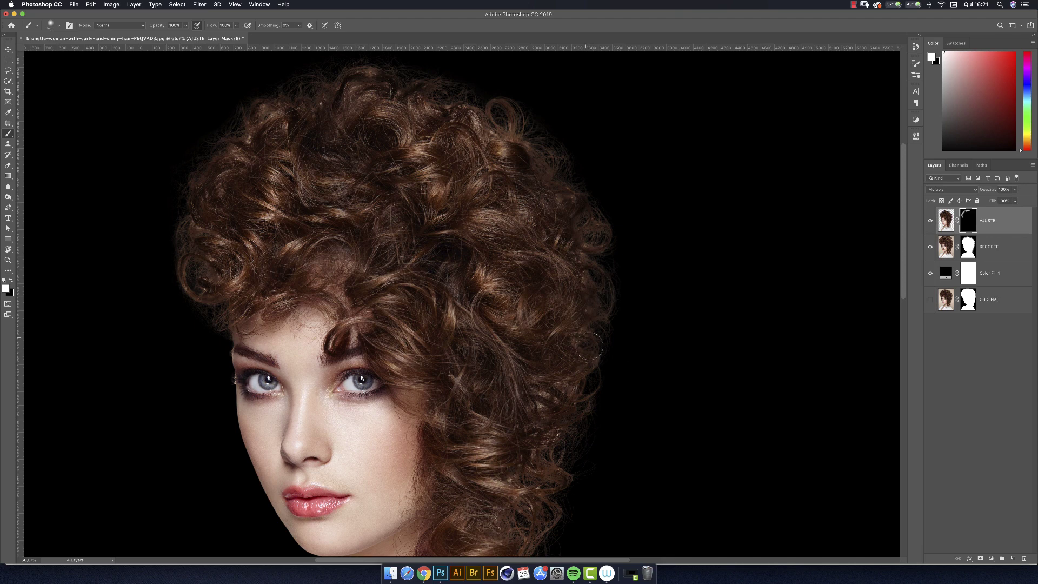
{"action": "left_click_drag", "start_coordinate": [590, 346], "coordinate": [577, 316]}
Paint white on the AJUSTE mask over the shadow areas inside the curls with a smaller brush, and check the whole portrait
{"action": "scroll", "coordinate": [577, 316], "scroll_direction": "down", "scroll_amount": 2}
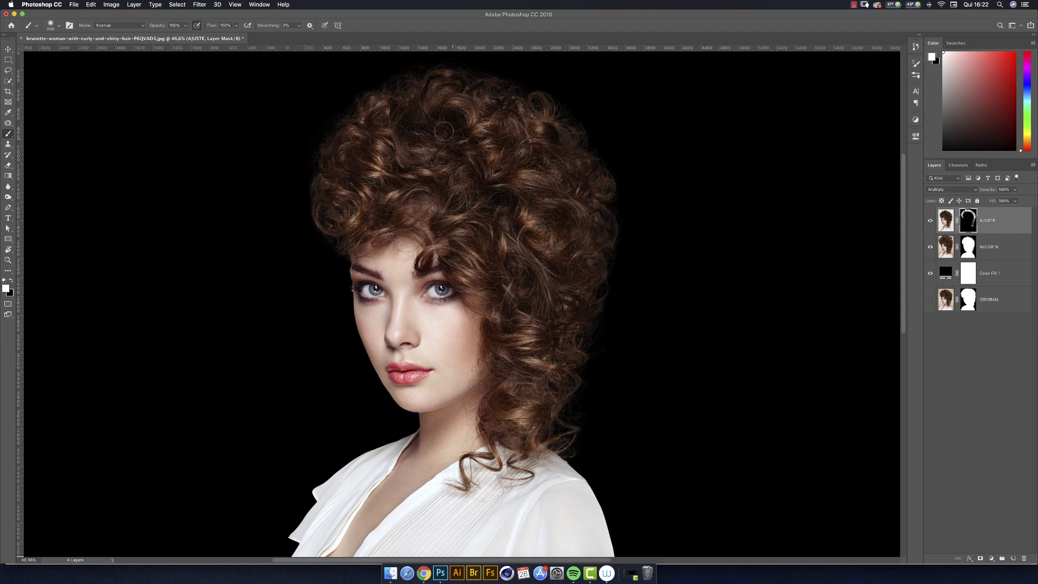
{"action": "left_click_drag", "start_coordinate": [444, 128], "coordinate": [436, 133]}
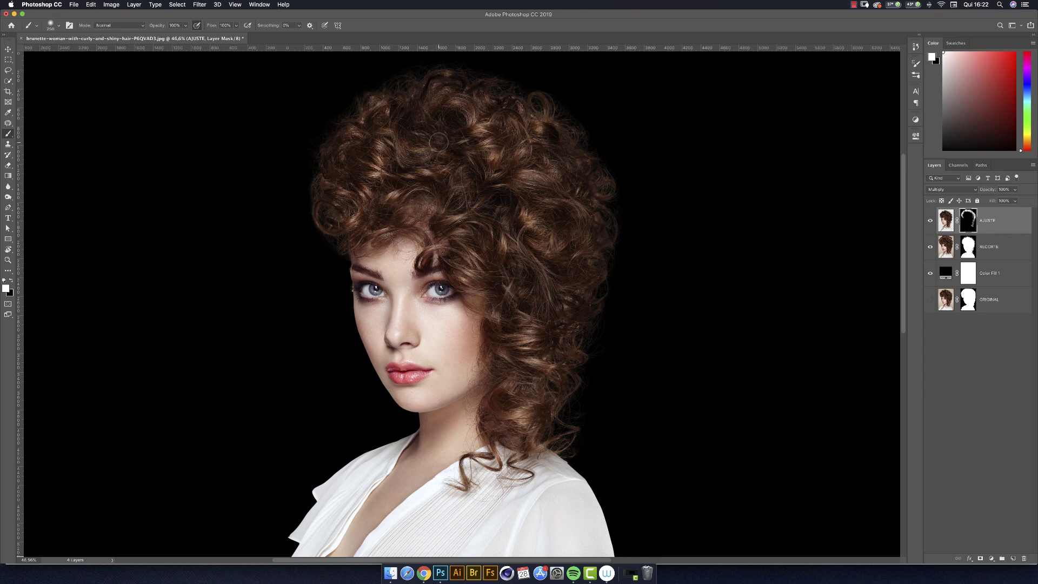
{"action": "key", "text": "bracketleft"}
{"action": "key", "text": "bracketleft"}
{"action": "key", "text": "bracketleft"}
{"action": "mouse_move", "coordinate": [511, 202]}
{"action": "left_mouse_down"}
{"action": "mouse_move", "coordinate": [463, 215]}
{"action": "mouse_move", "coordinate": [466, 206]}
{"action": "left_mouse_up"}
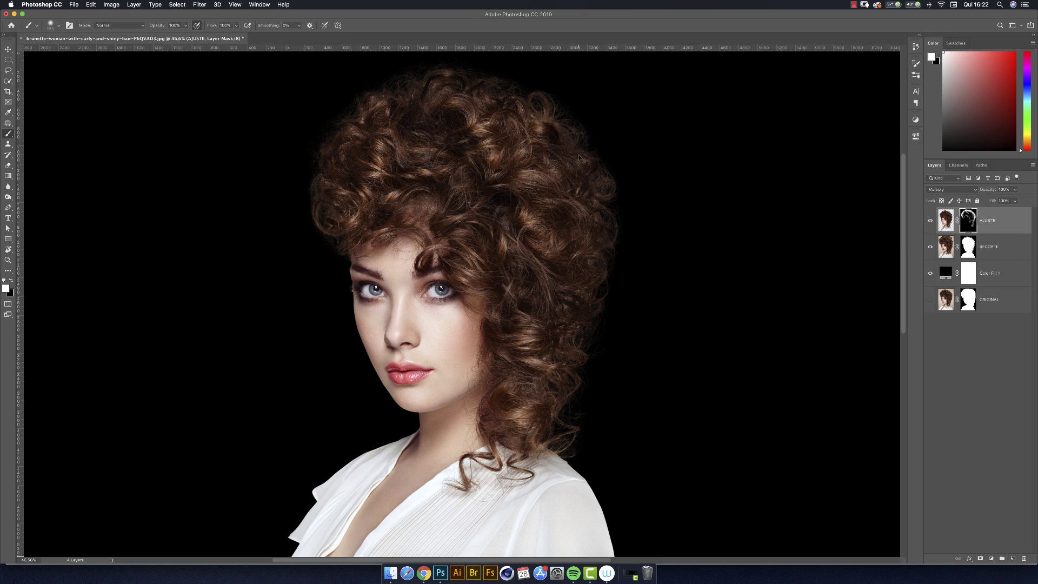
{"action": "key", "text": "super+minus"}
{"action": "key", "text": "super+minus"}
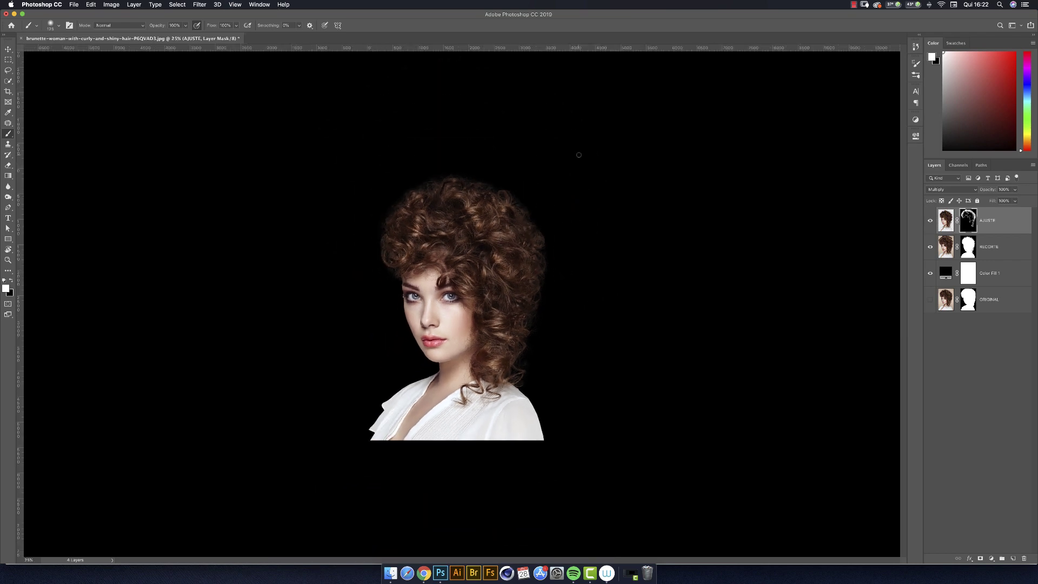
{"action": "key", "text": "super+plus"}
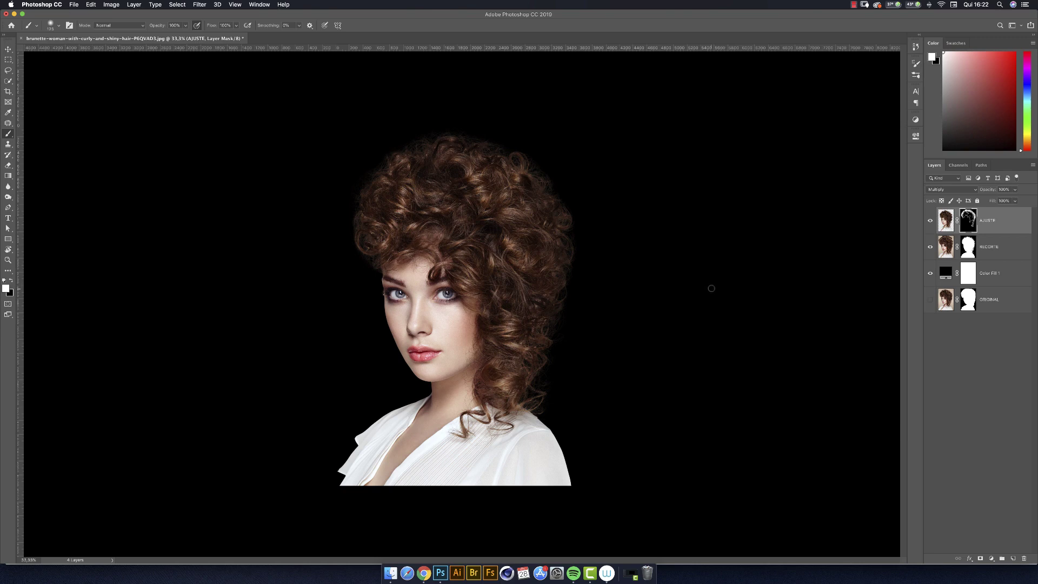
Change the Color Fill 1 background from black to a light pink behind the portrait
{"action": "left_click", "coordinate": [946, 274]}
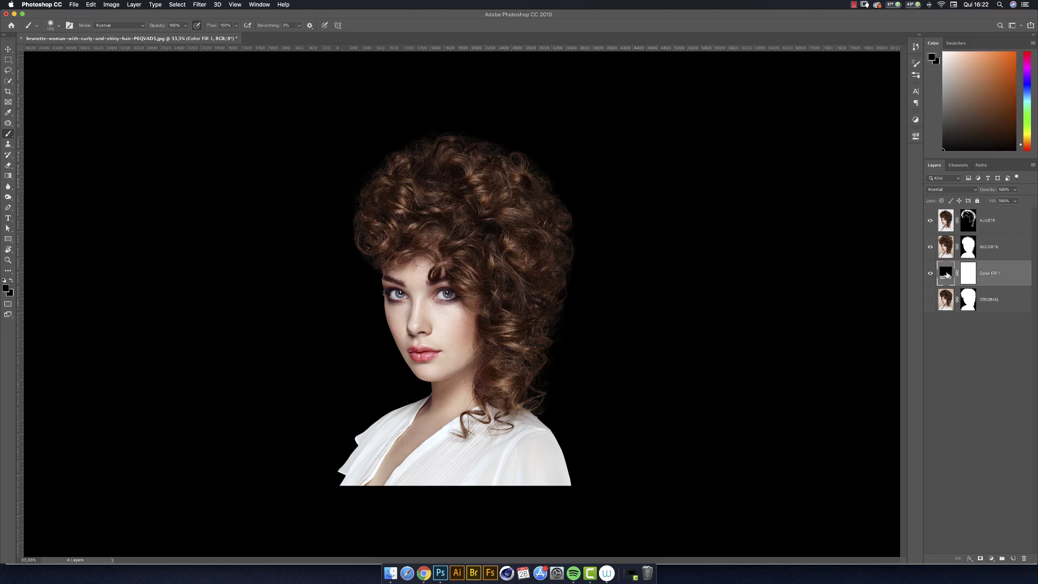
{"action": "double_click", "coordinate": [946, 274]}
{"action": "left_click", "coordinate": [807, 211]}
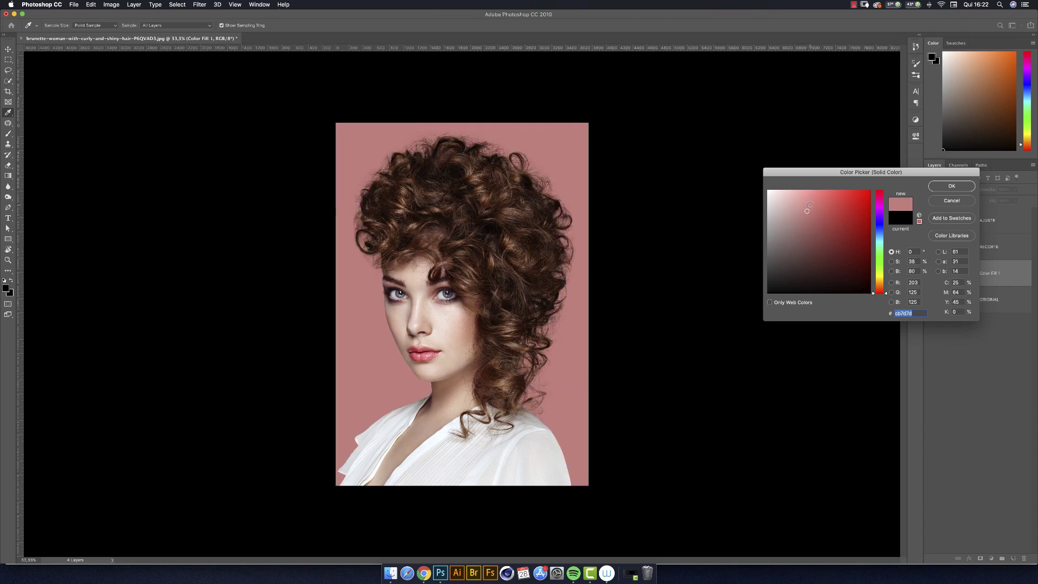
{"action": "left_click", "coordinate": [809, 206]}
{"action": "key", "text": "super+plus"}
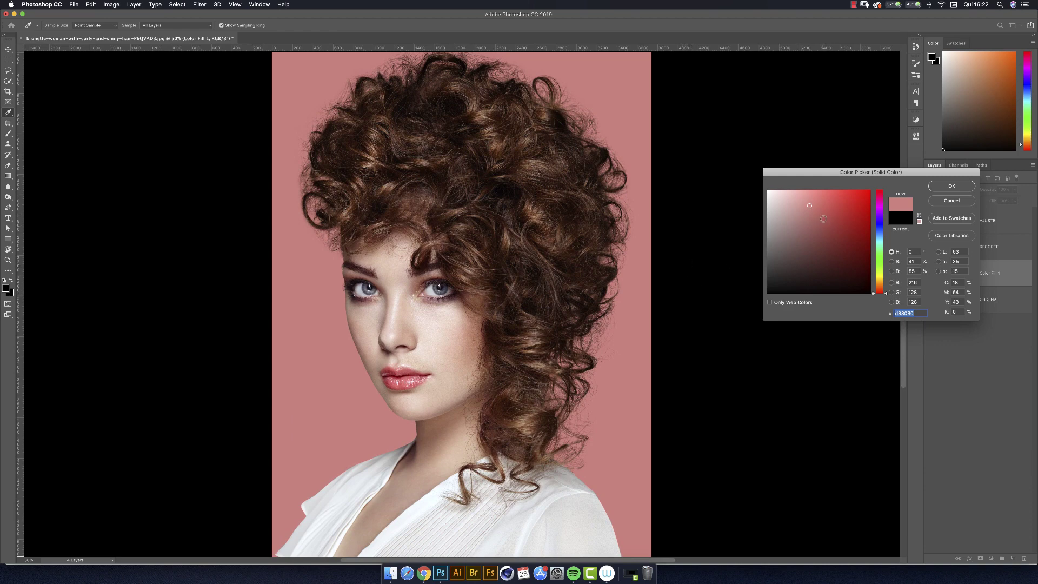
{"action": "mouse_move", "coordinate": [805, 249]}
{"action": "left_mouse_down"}
{"action": "mouse_move", "coordinate": [751, 306]}
{"action": "mouse_move", "coordinate": [761, 251]}
{"action": "mouse_move", "coordinate": [753, 312]}
{"action": "mouse_move", "coordinate": [826, 177]}
{"action": "left_mouse_up"}
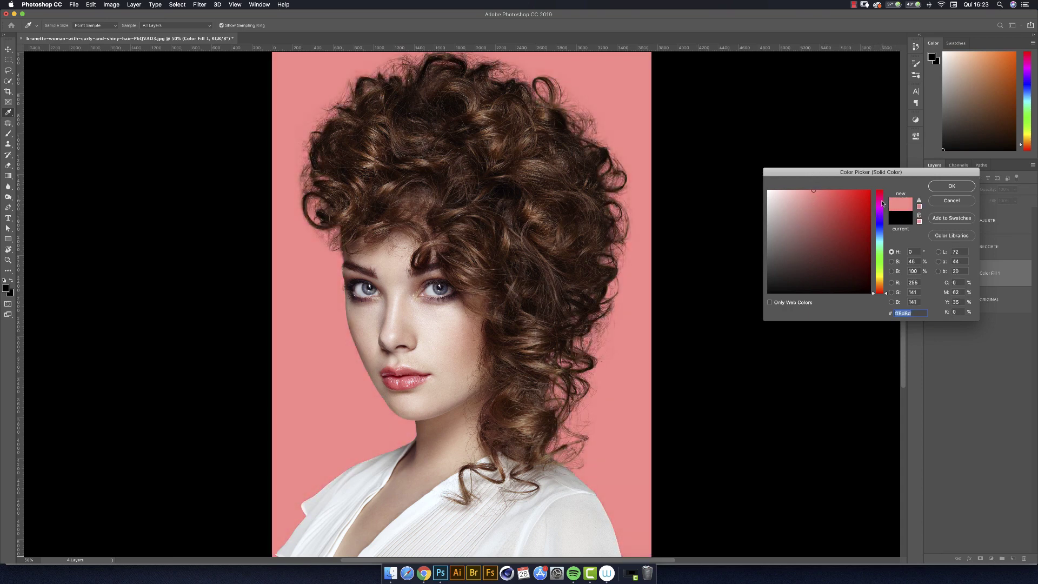
{"action": "mouse_move", "coordinate": [882, 208]}
{"action": "left_mouse_down"}
{"action": "mouse_move", "coordinate": [876, 290]}
{"action": "mouse_move", "coordinate": [883, 197]}
{"action": "left_mouse_up"}
{"action": "left_click", "coordinate": [940, 186]}
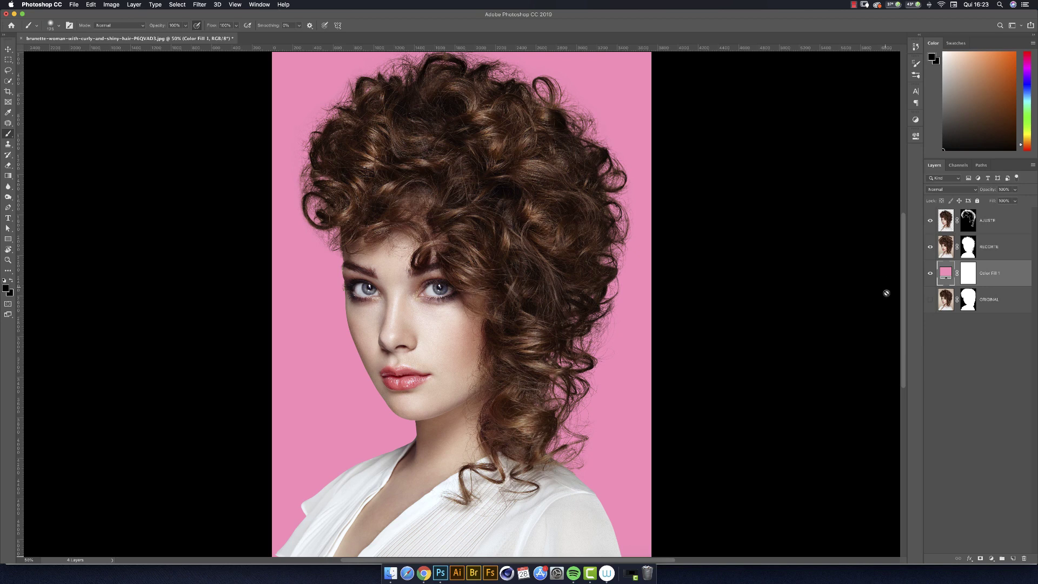
Hide the AJUSTE layer and target the RECORTE layer mask, with the hair's right edge in close view
{"action": "left_click", "coordinate": [930, 220]}
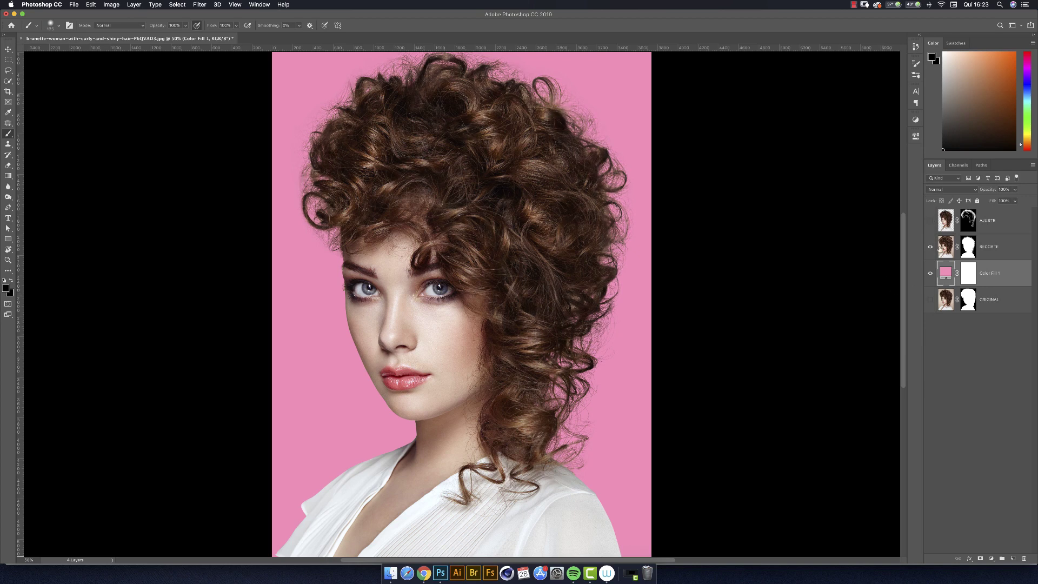
{"action": "left_click", "coordinate": [968, 247]}
{"action": "key", "text": "x"}
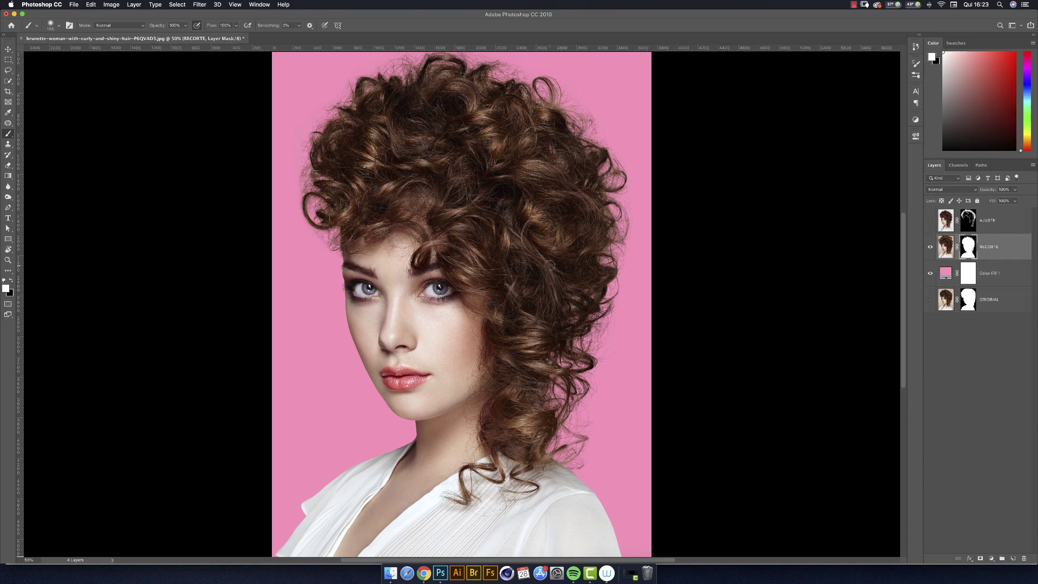
{"action": "key", "text": "super+minus"}
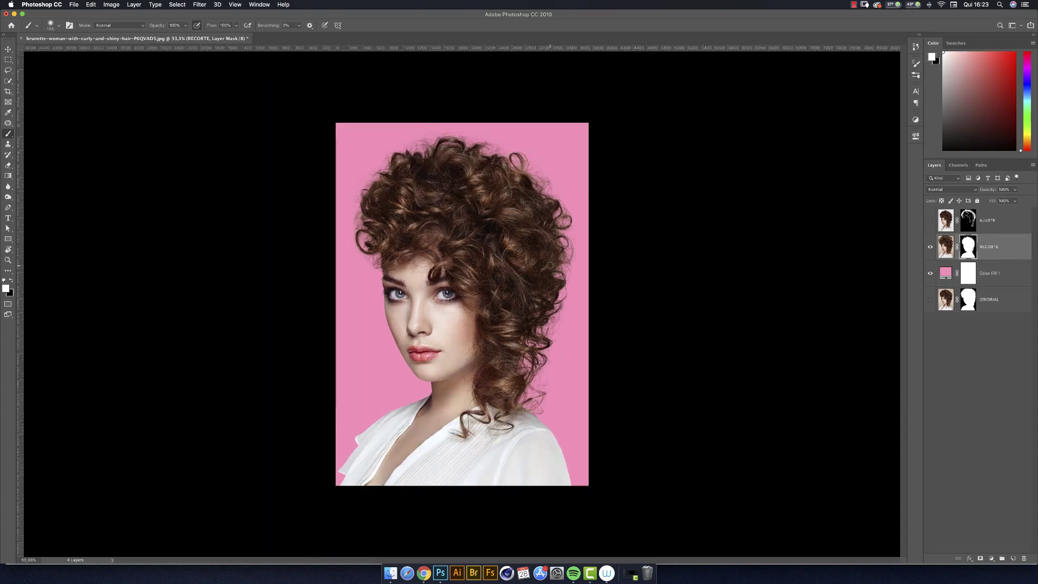
{"action": "key", "text": "super+plus"}
{"action": "key", "text": "super+plus"}
{"action": "key", "text": "super+plus"}
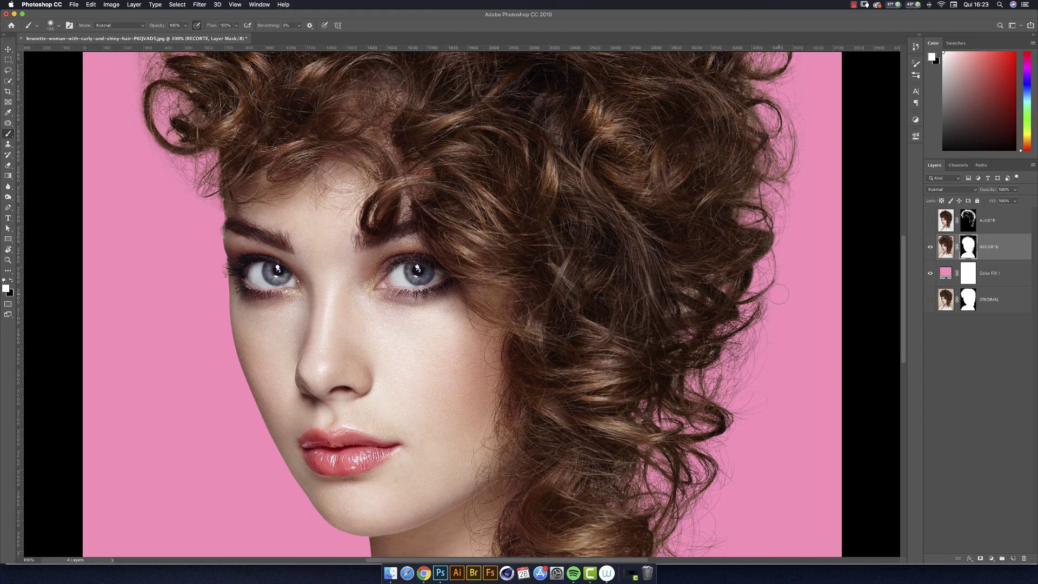
Set up a much smaller black brush in Overlay mode with 28% opacity for the RECORTE mask
{"action": "key", "text": "v"}
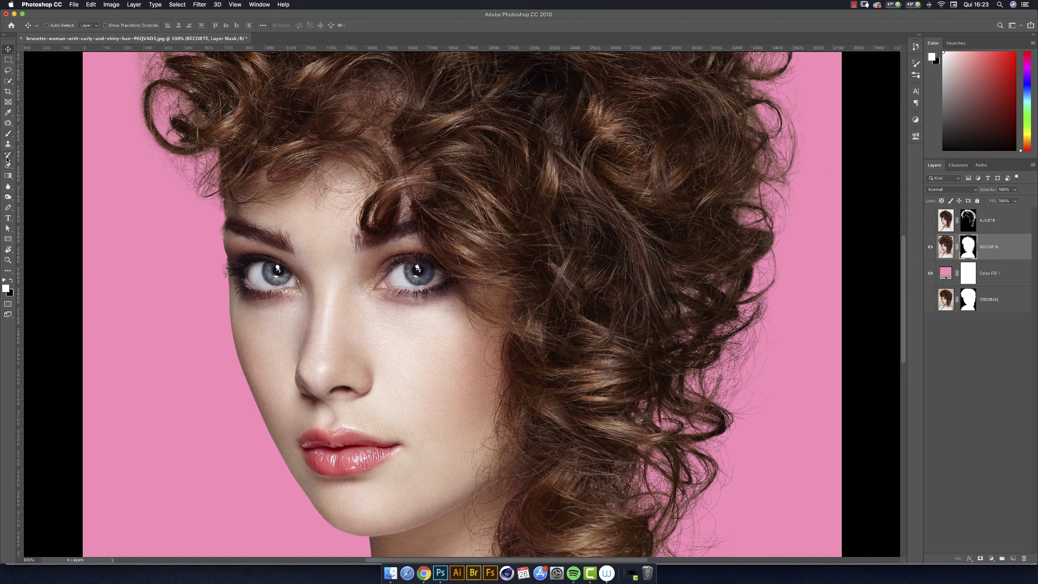
{"action": "left_click", "coordinate": [8, 133]}
{"action": "left_click", "coordinate": [103, 25]}
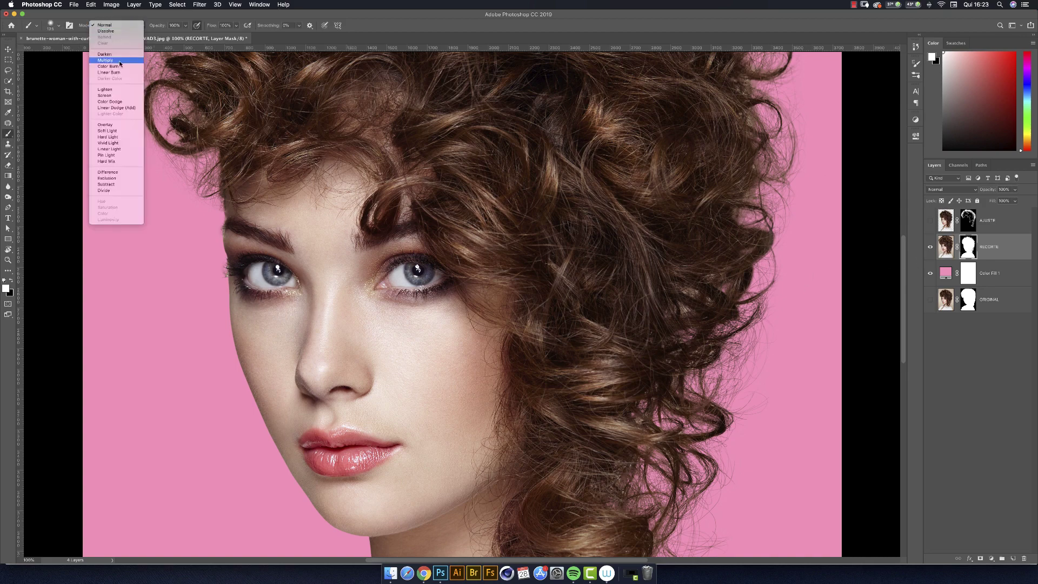
{"action": "left_click", "coordinate": [108, 125]}
{"action": "left_click", "coordinate": [186, 26]}
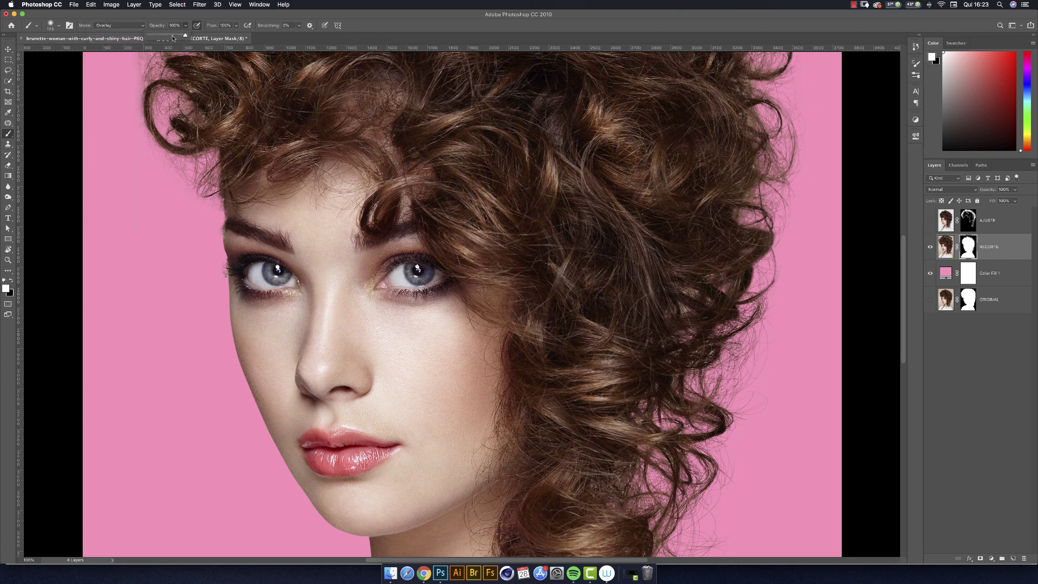
{"action": "left_click_drag", "start_coordinate": [172, 36], "coordinate": [159, 35]}
{"action": "key", "text": "x"}
{"action": "key", "text": "bracketleft"}
{"action": "key", "text": "bracketleft"}
{"action": "key", "text": "bracketleft"}
{"action": "key", "text": "bracketleft"}
{"action": "key", "text": "bracketleft"}
{"action": "key", "text": "bracketleft"}
{"action": "key", "text": "bracketleft"}
{"action": "key", "text": "bracketleft"}
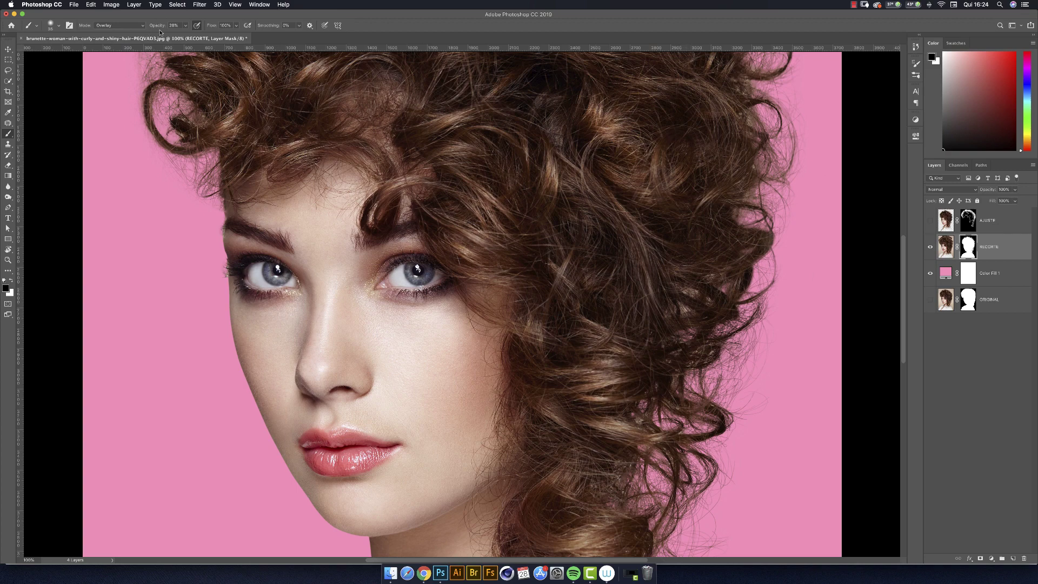
Raise the brush opacity to 99% and set its mode to Normal
{"action": "left_click", "coordinate": [186, 26]}
{"action": "left_click_drag", "start_coordinate": [185, 34], "coordinate": [196, 34]}
{"action": "left_click", "coordinate": [684, 308]}
{"action": "left_click", "coordinate": [132, 25]}
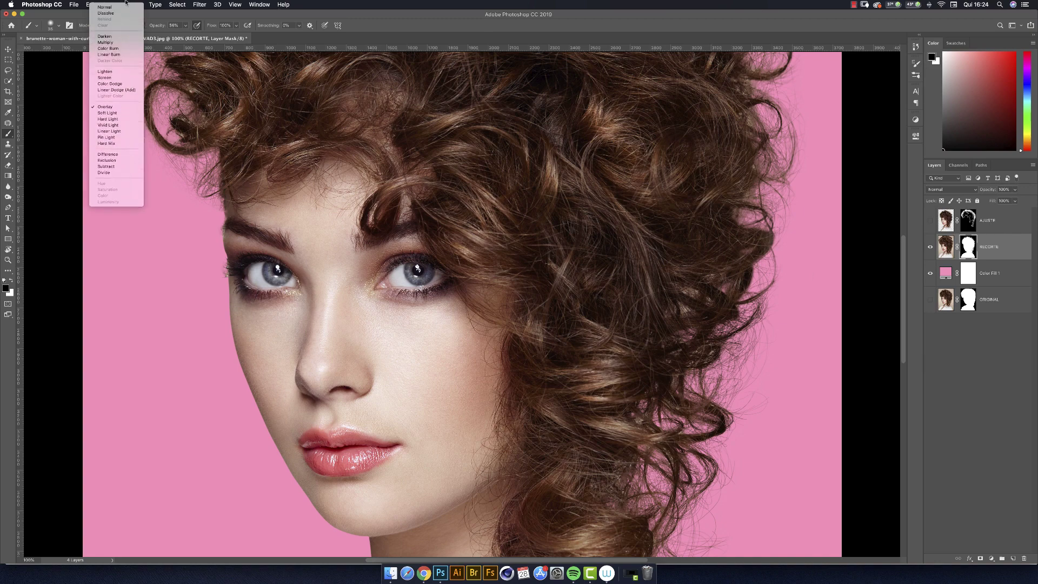
{"action": "left_click", "coordinate": [117, 7]}
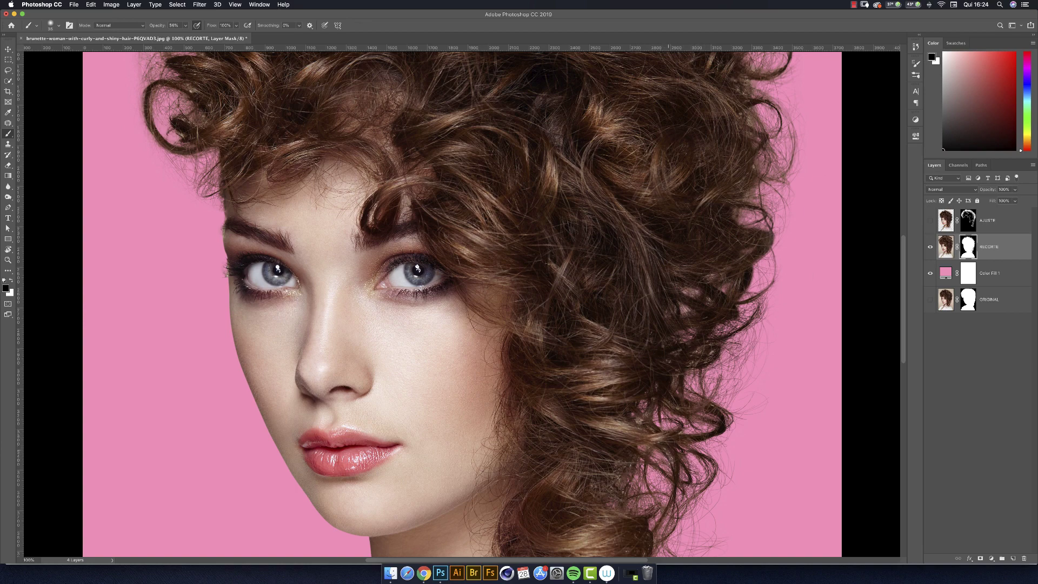
Lower the brush opacity to 31% and reduce its size for fine work on the RECORTE mask at the top of the hair
{"action": "scroll", "coordinate": [670, 457], "scroll_direction": "down", "scroll_amount": 3}
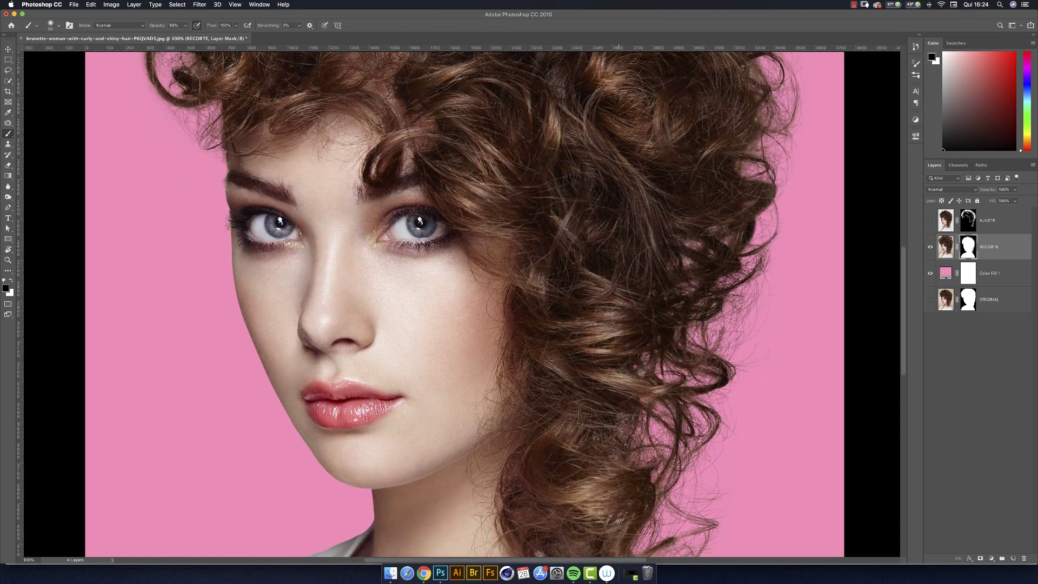
{"action": "scroll", "coordinate": [660, 347], "scroll_direction": "up", "scroll_amount": 10}
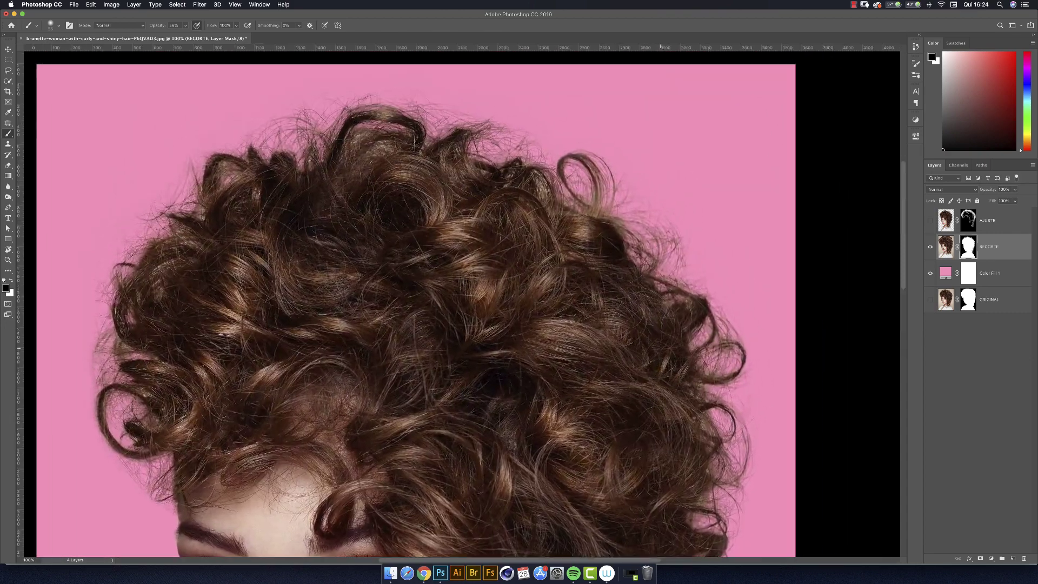
{"action": "left_click", "coordinate": [185, 25]}
{"action": "left_click_drag", "start_coordinate": [186, 35], "coordinate": [175, 35]}
{"action": "left_click", "coordinate": [539, 180]}
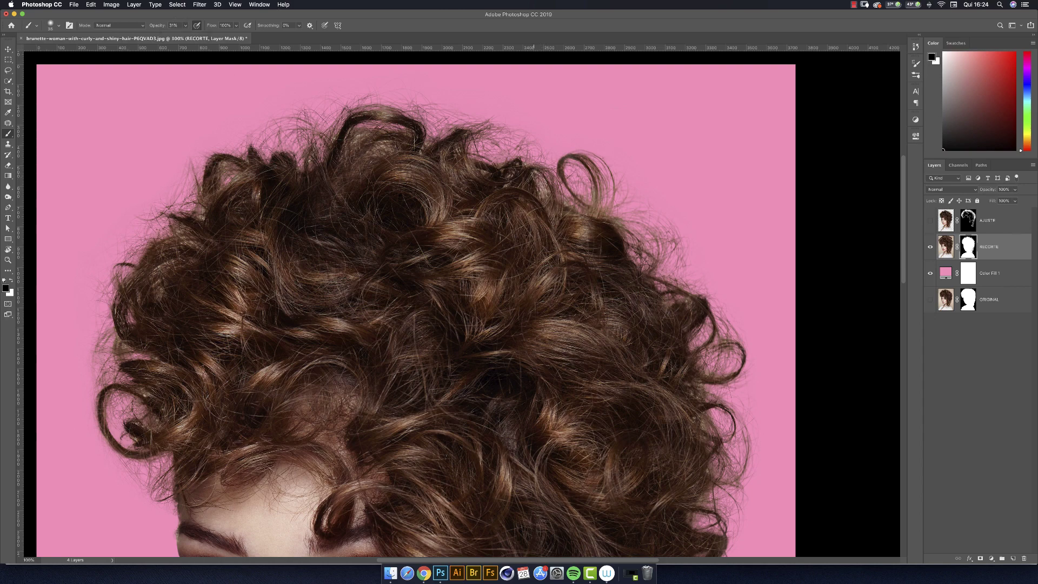
{"action": "key", "text": "bracketleft"}
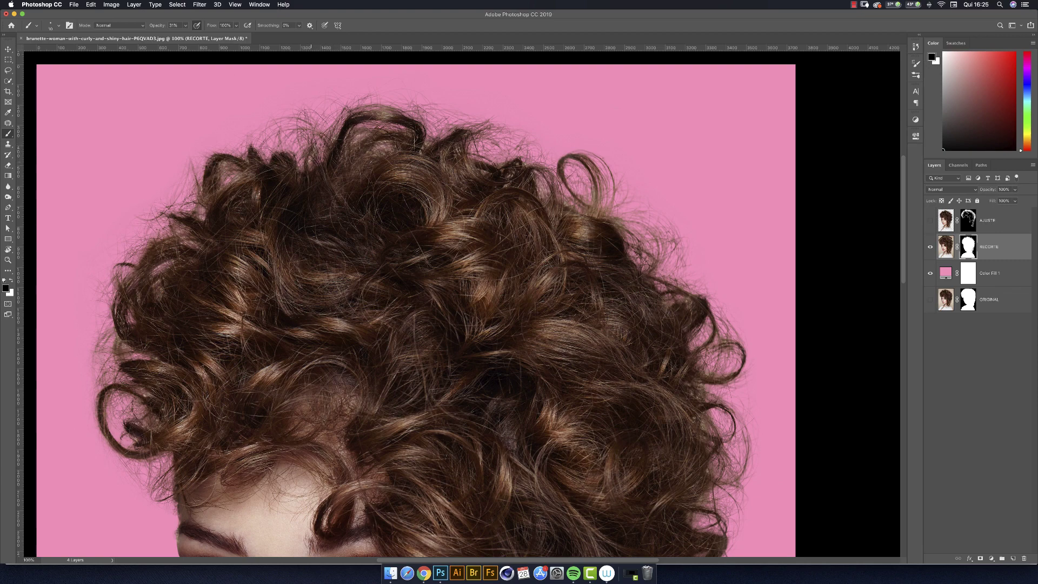
Show the AJUSTE layer again and check the whole portrait on the pink background
{"action": "left_click", "coordinate": [929, 222]}
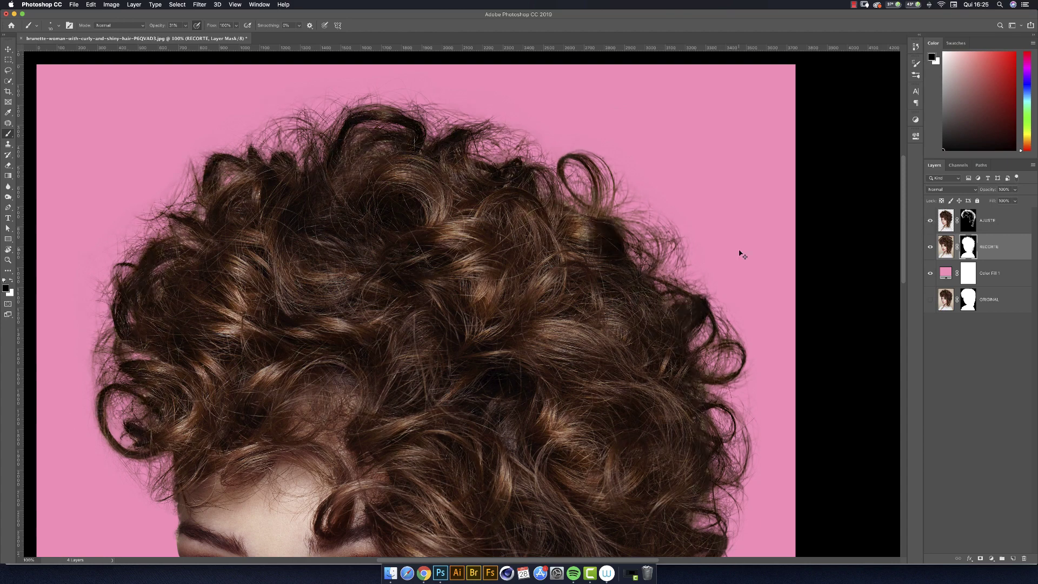
{"action": "key", "text": "super+minus"}
{"action": "key", "text": "super+minus"}
{"action": "key", "text": "super+minus"}
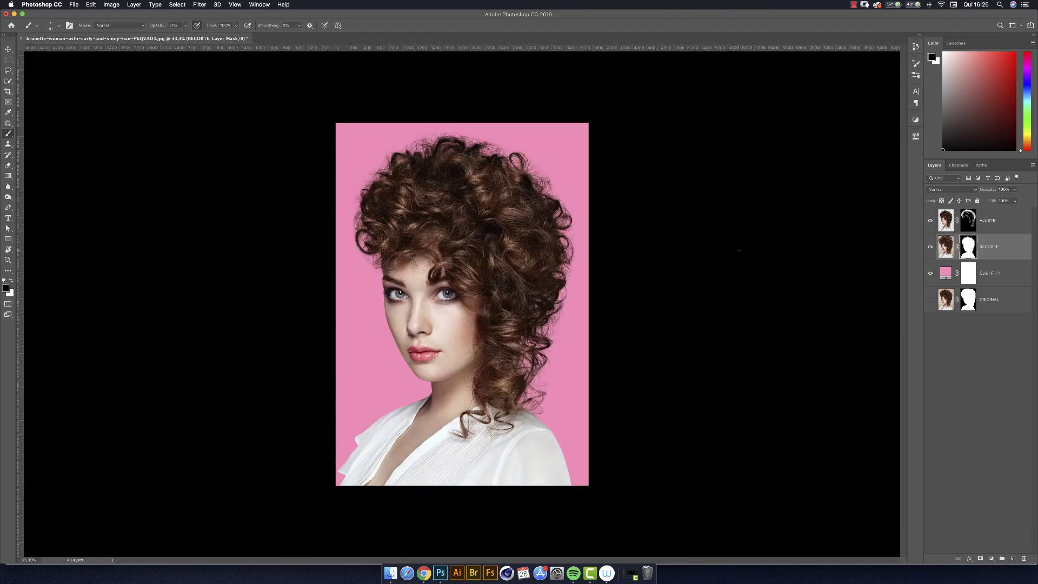